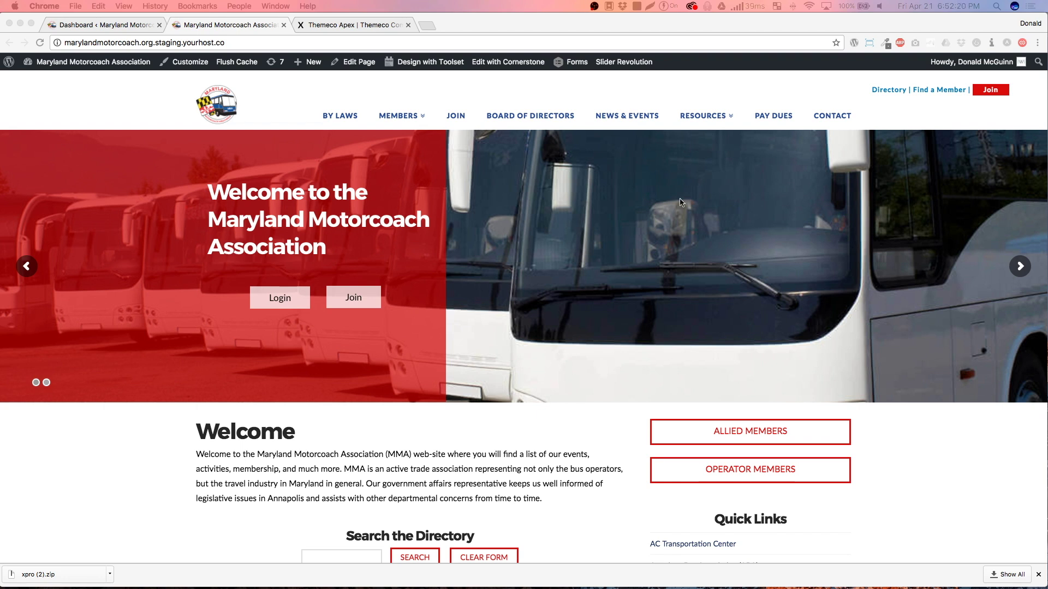
pyautogui.click(60, 85)
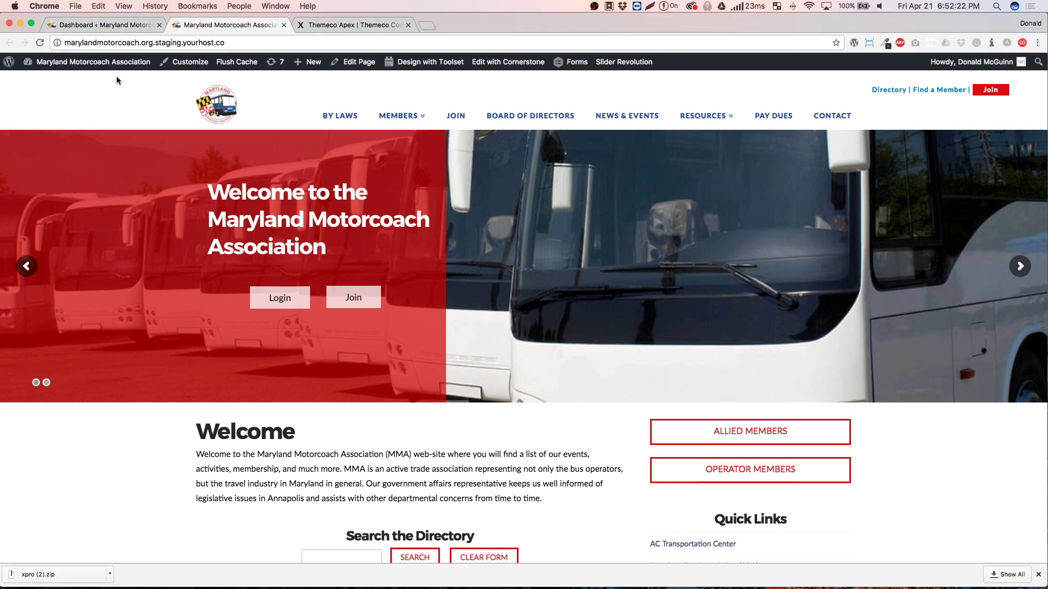
pyautogui.moveTo(153, 43); pyautogui.dragTo(188, 44)
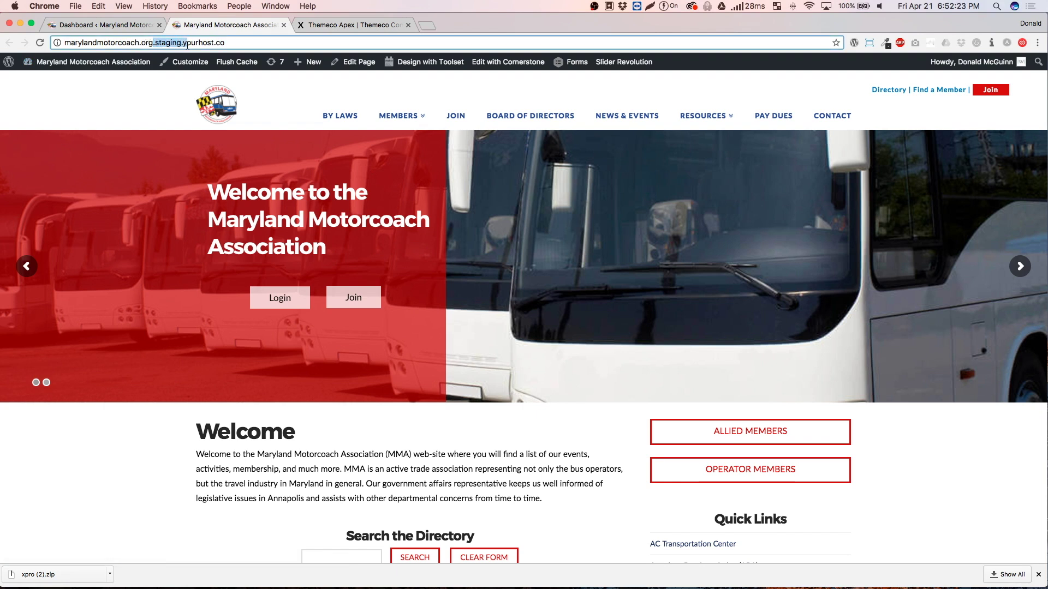
pyautogui.click(105, 104)
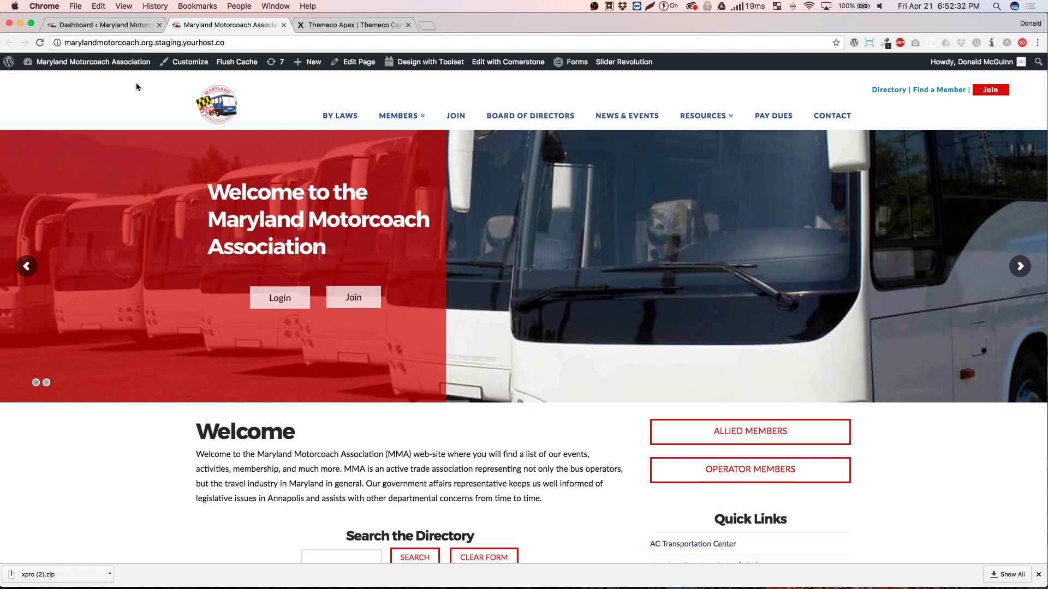
pyautogui.click(159, 44)
pyautogui.moveTo(156, 44); pyautogui.dragTo(226, 43)
pyautogui.click(147, 103)
# Step: Open the list of available WordPress updates in the staging site's admin dashboard
pyautogui.click(107, 25)
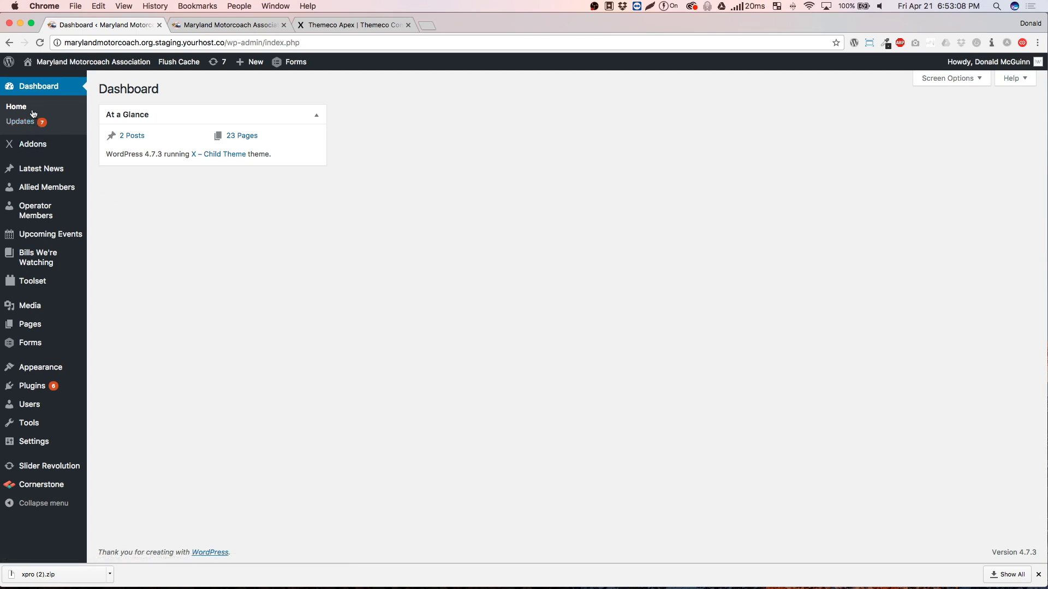
pyautogui.click(34, 113)
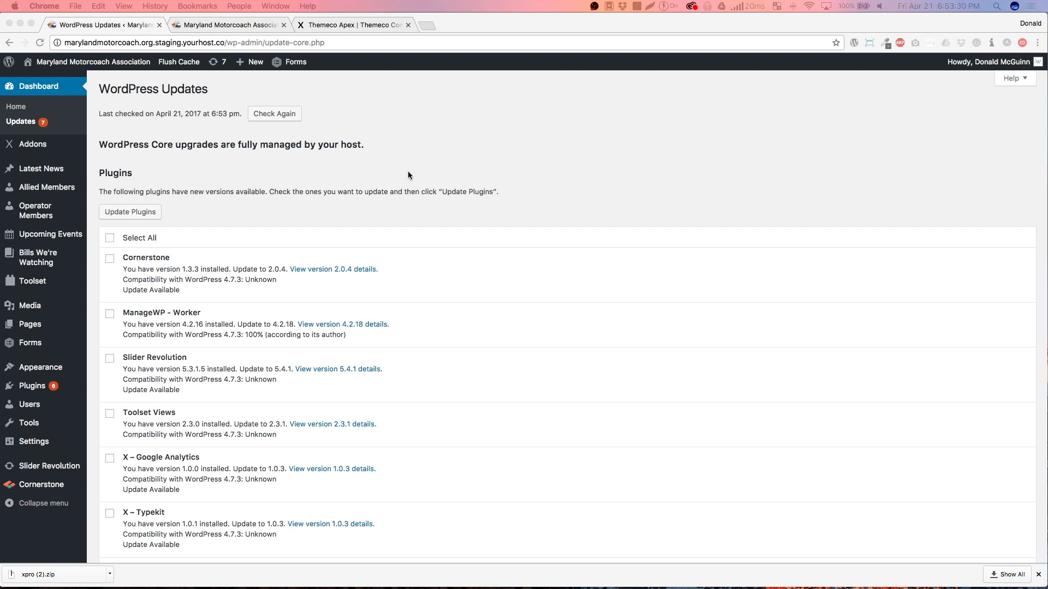
pyautogui.click(439, 146)
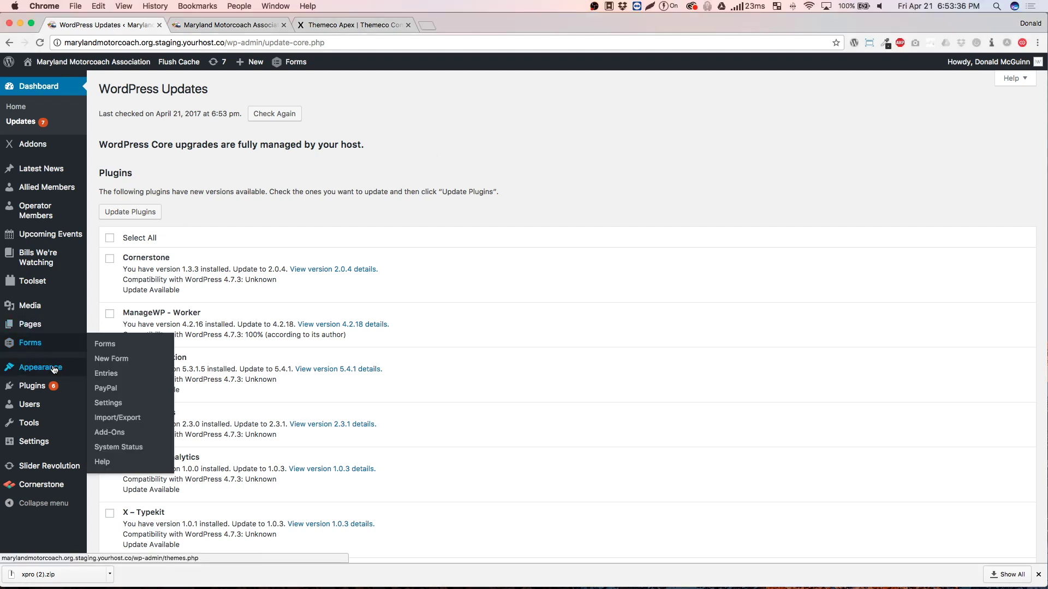
# Step: Deactivate the Cornerstone plugin and check how the staging site's homepage displays without it
pyautogui.click(33, 386)
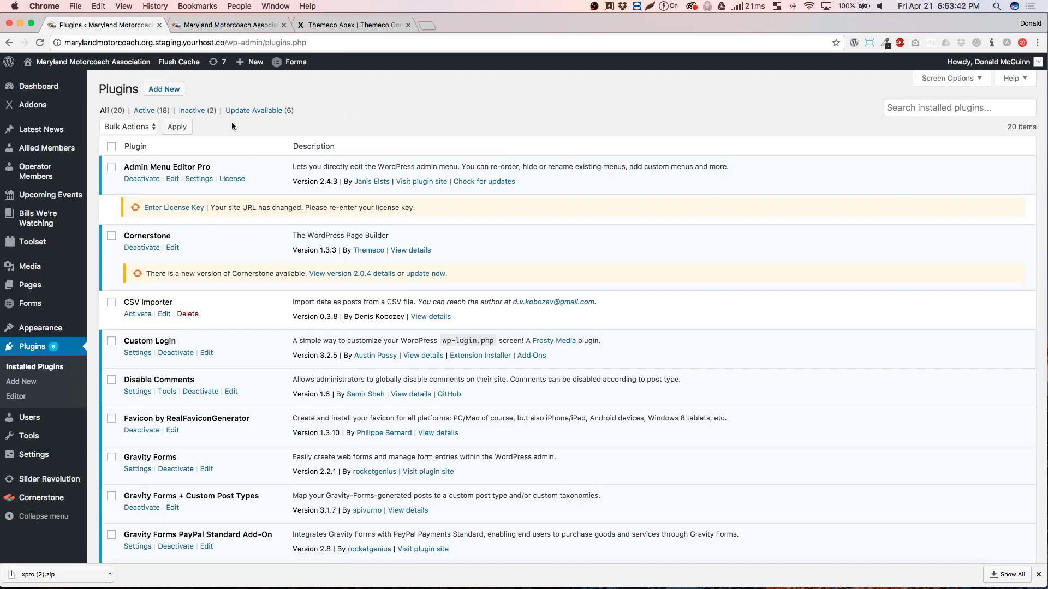
pyautogui.click(145, 250)
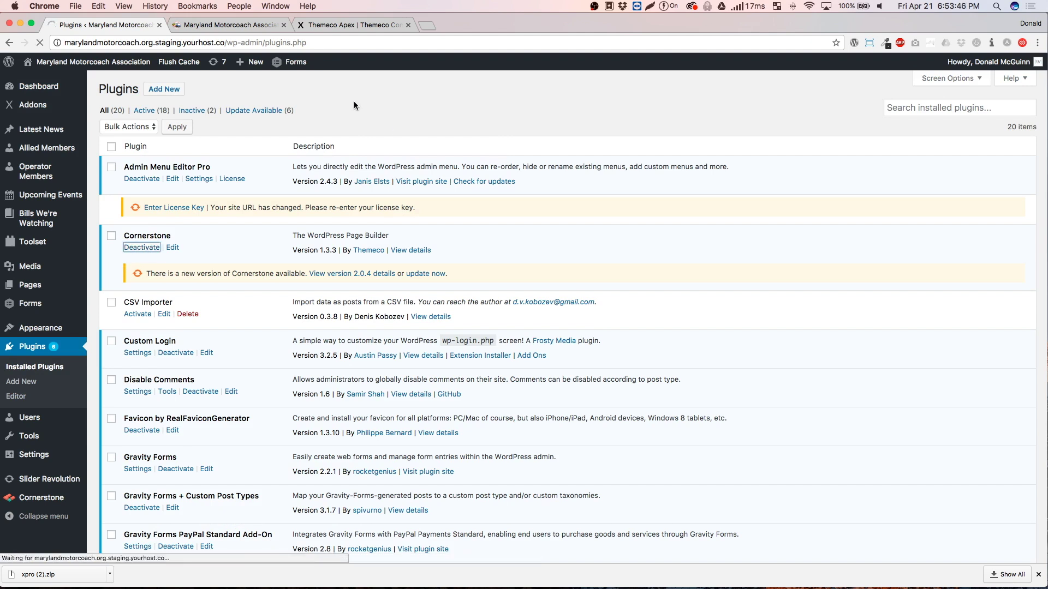
pyautogui.click(234, 26)
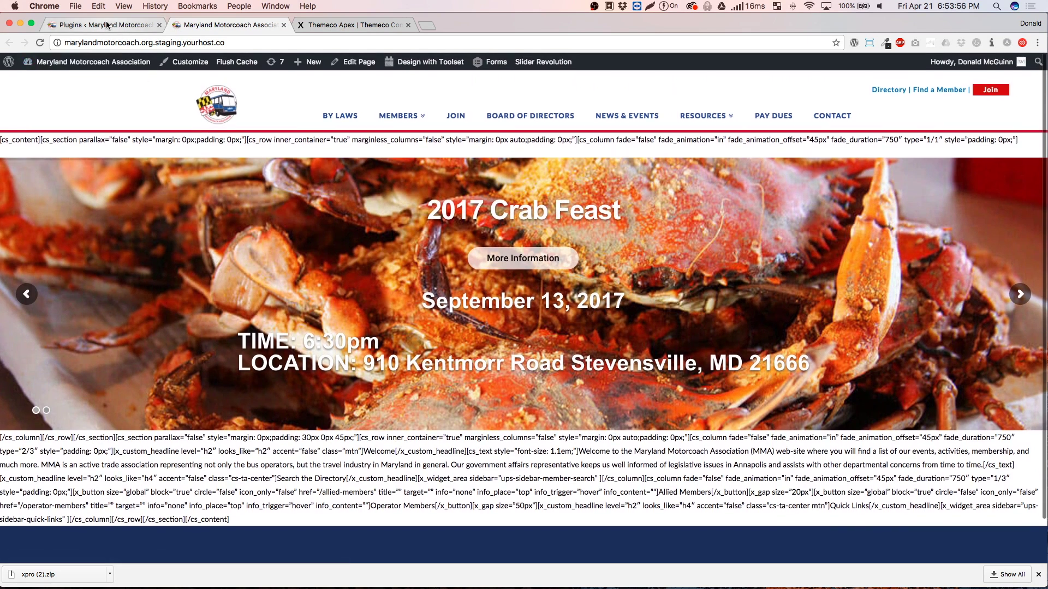
pyautogui.click(103, 25)
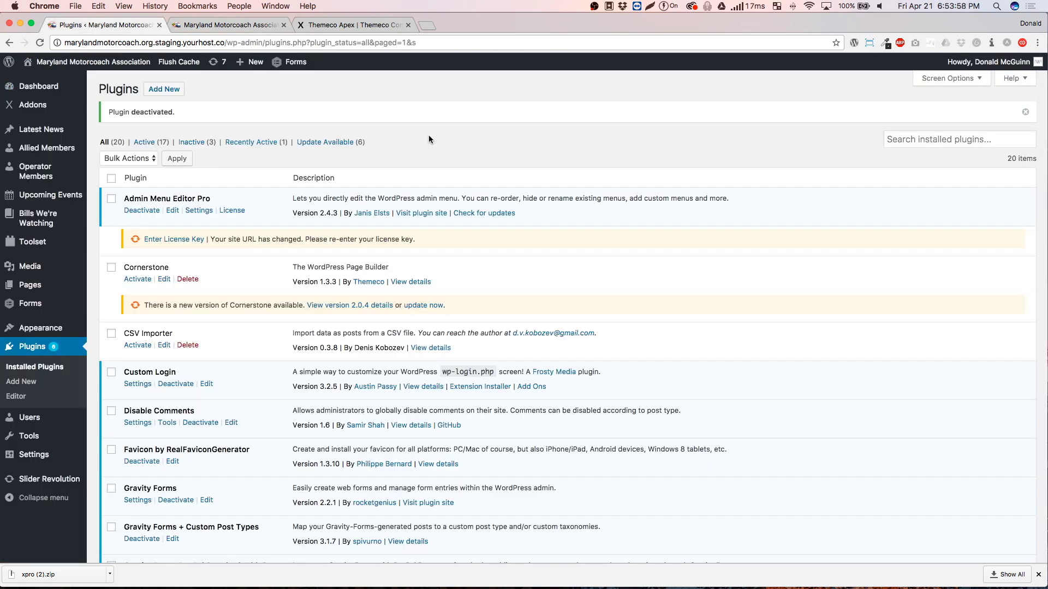
# Step: Examine the pending plugin updates, including ManageWP - Worker, Slider Revolution, Toolset Views, X – Google Analytics and X – Typekit
pyautogui.moveTo(50, 91)
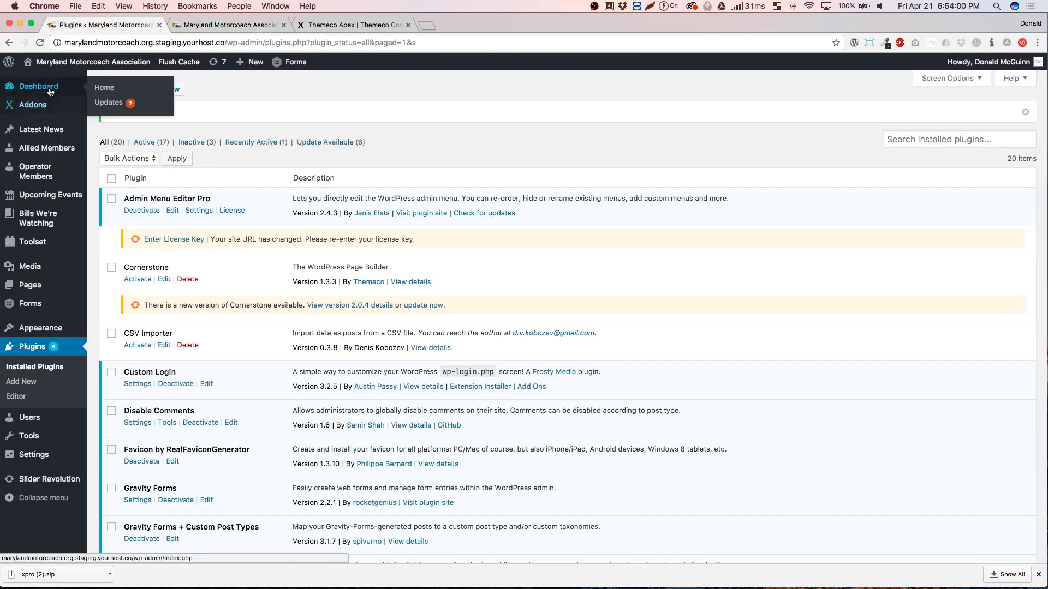
pyautogui.click(109, 103)
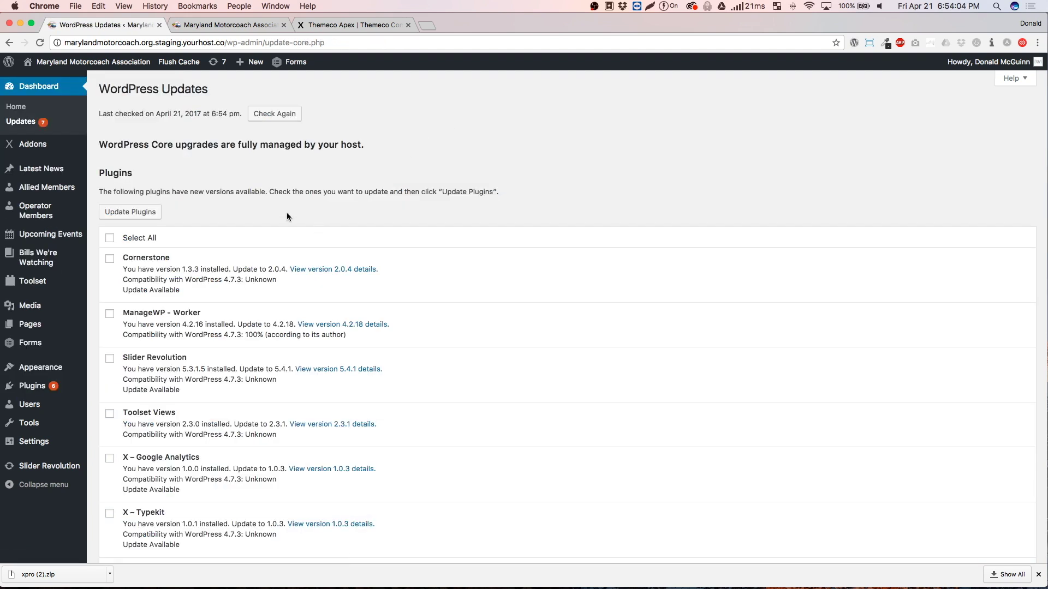
pyautogui.scroll(-3, 224, 211)
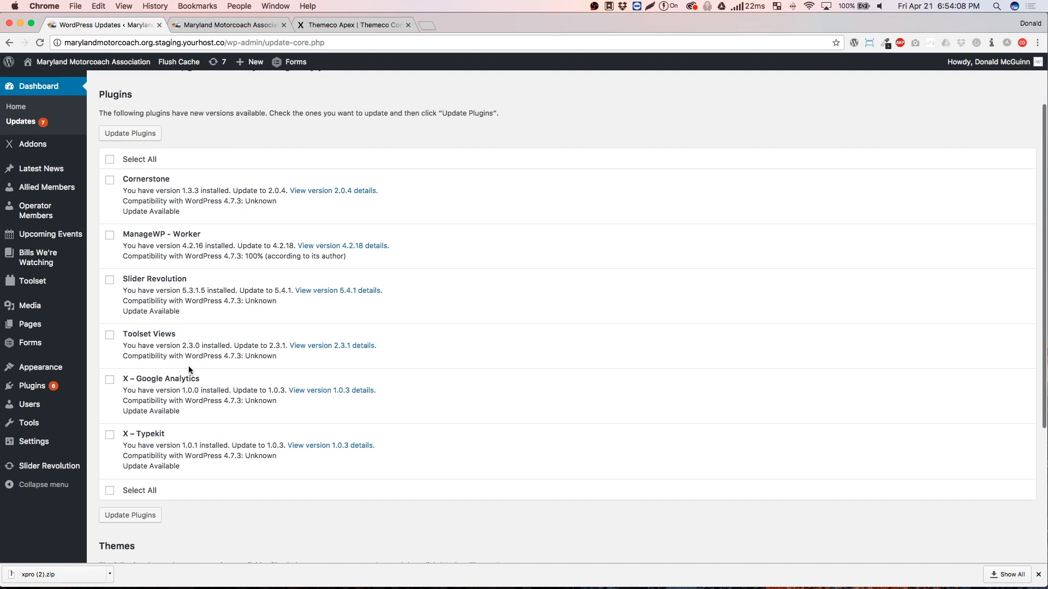
pyautogui.moveTo(191, 282); pyautogui.dragTo(121, 280)
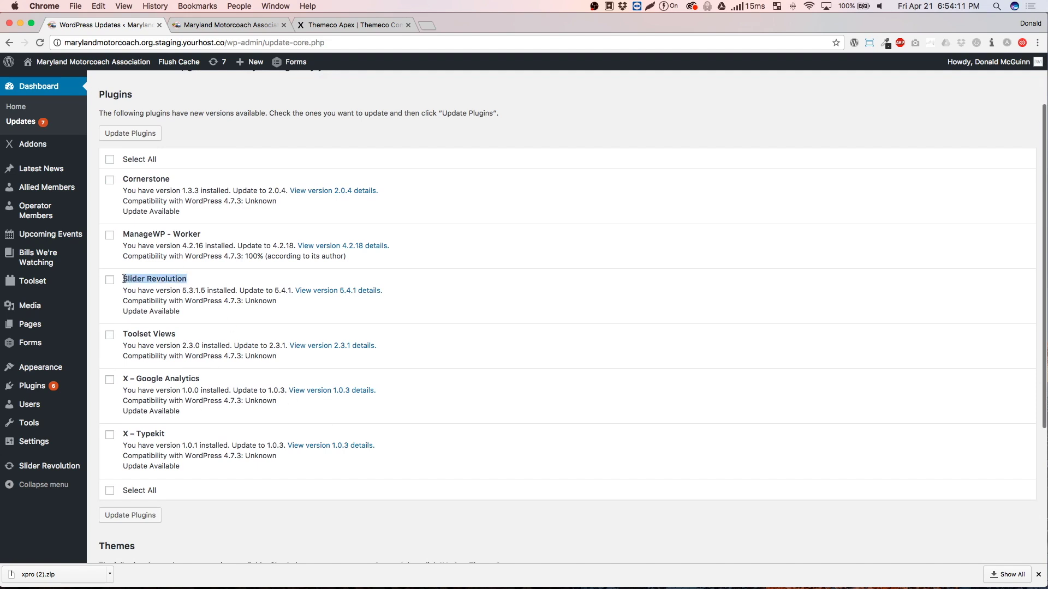
pyautogui.click(191, 275)
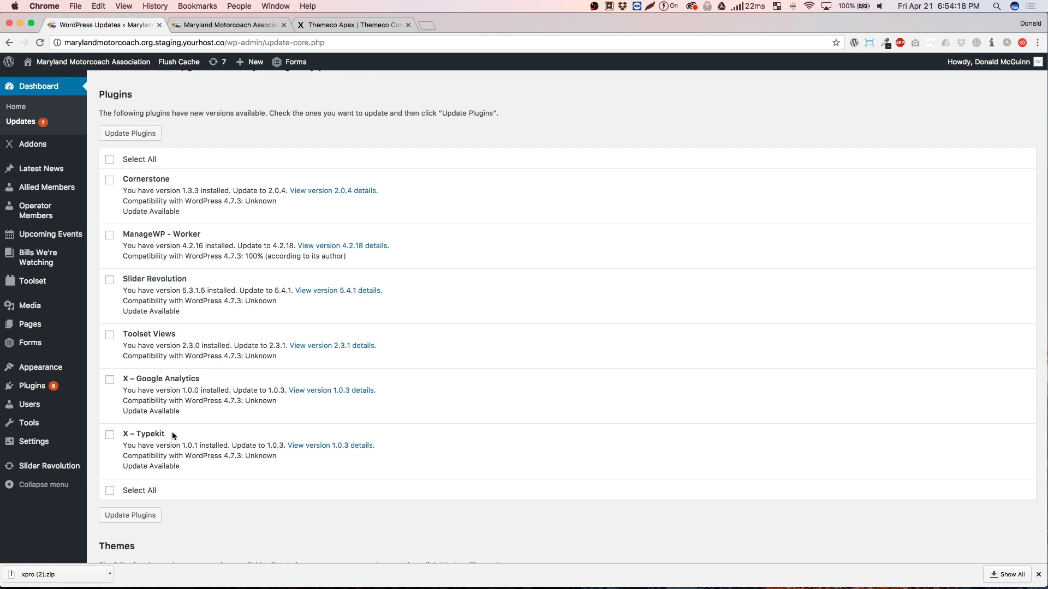
pyautogui.moveTo(179, 334); pyautogui.dragTo(121, 334)
pyautogui.moveTo(137, 279); pyautogui.dragTo(171, 278)
pyautogui.moveTo(141, 434); pyautogui.dragTo(122, 434)
pyautogui.moveTo(157, 379); pyautogui.dragTo(122, 379)
pyautogui.click(229, 334)
pyautogui.moveTo(130, 234); pyautogui.dragTo(170, 235)
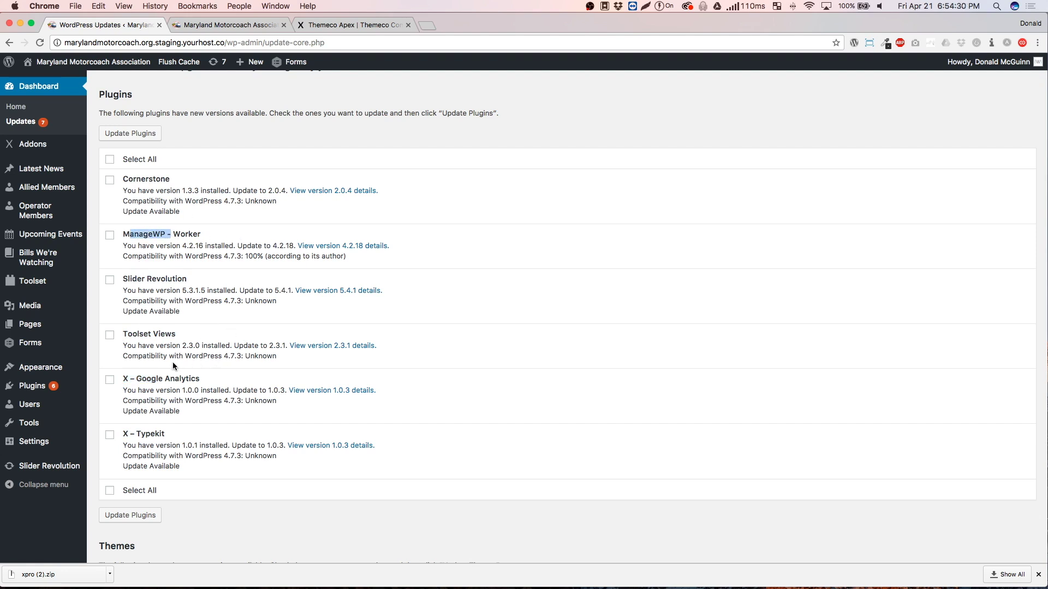
pyautogui.click(213, 239)
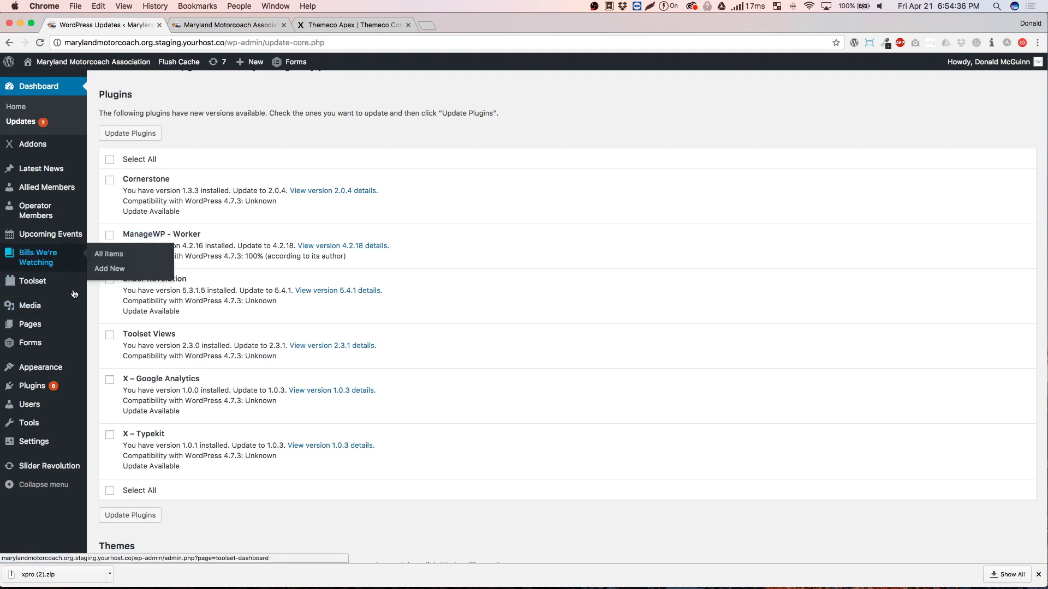
# Step: Check which version the pending update offers for the X theme
pyautogui.scroll(-5, 180, 372)
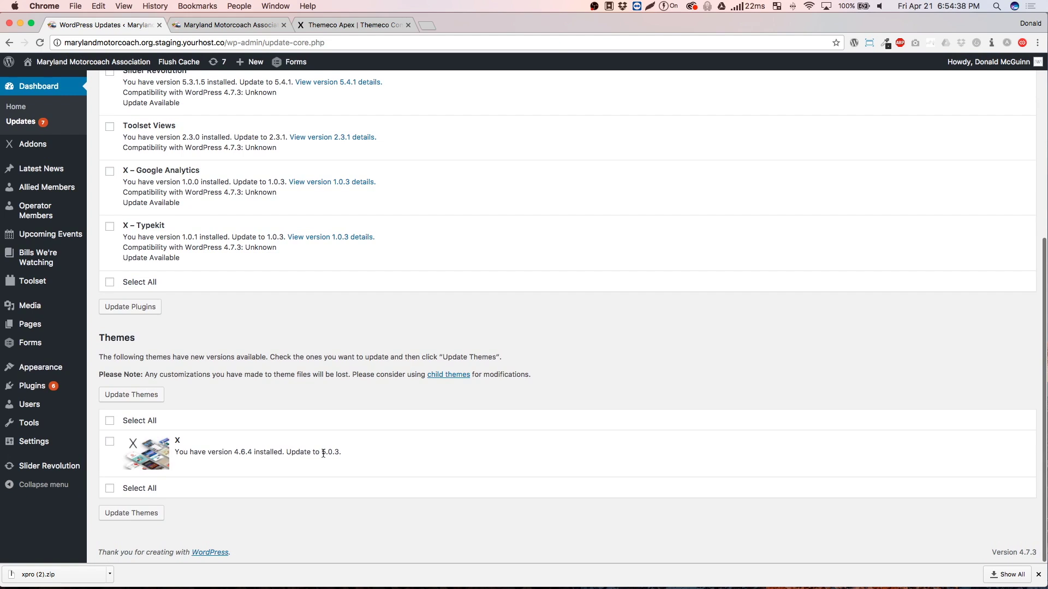
pyautogui.moveTo(304, 453); pyautogui.dragTo(347, 456)
pyautogui.click(334, 453)
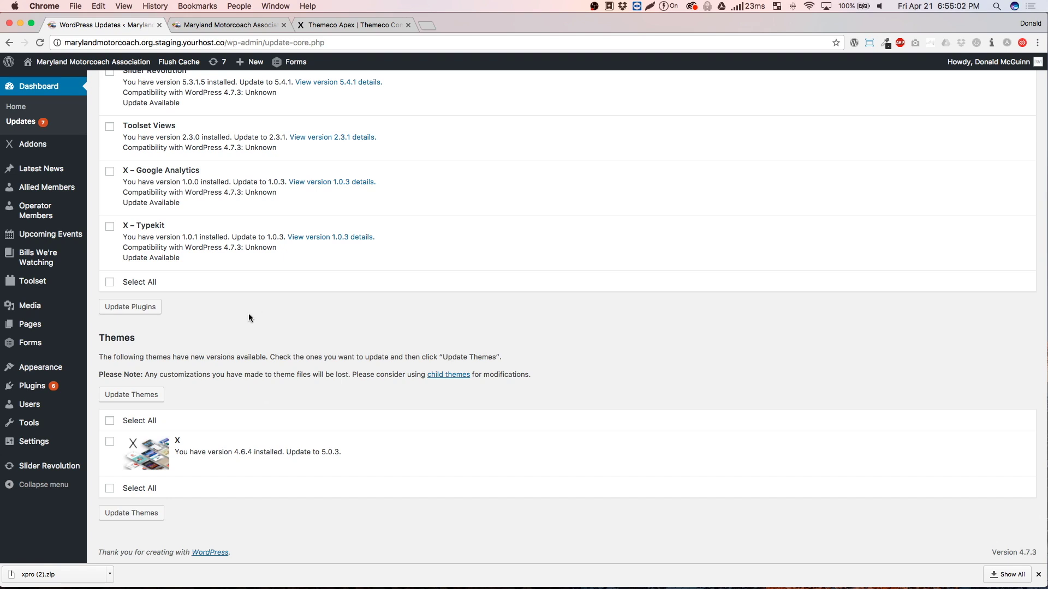
pyautogui.scroll(5, 248, 315)
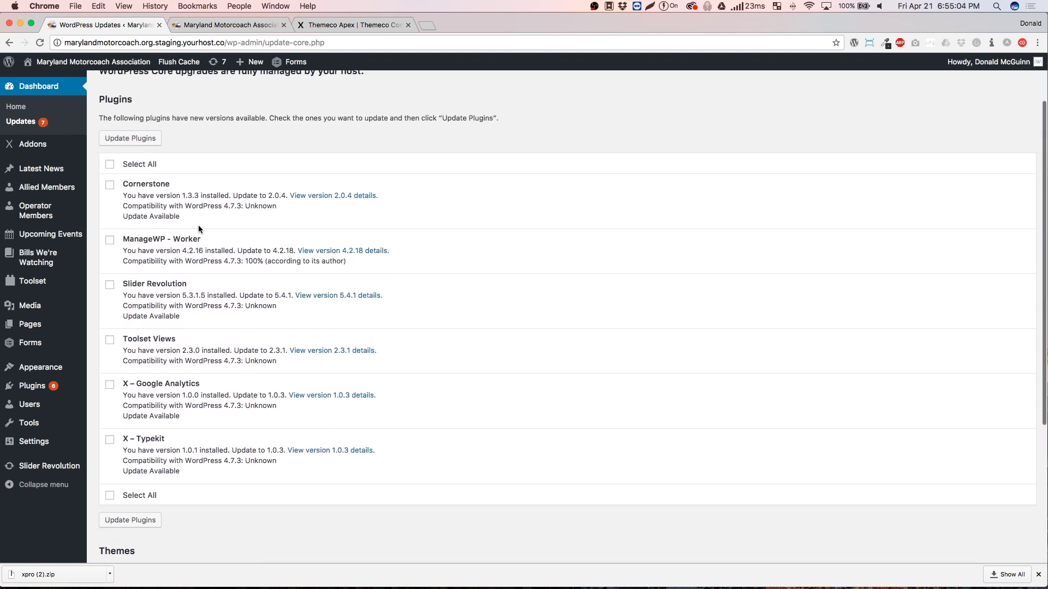
# Step: Review the full list of installed plugins, including which are active and which have updates available
pyautogui.click(53, 390)
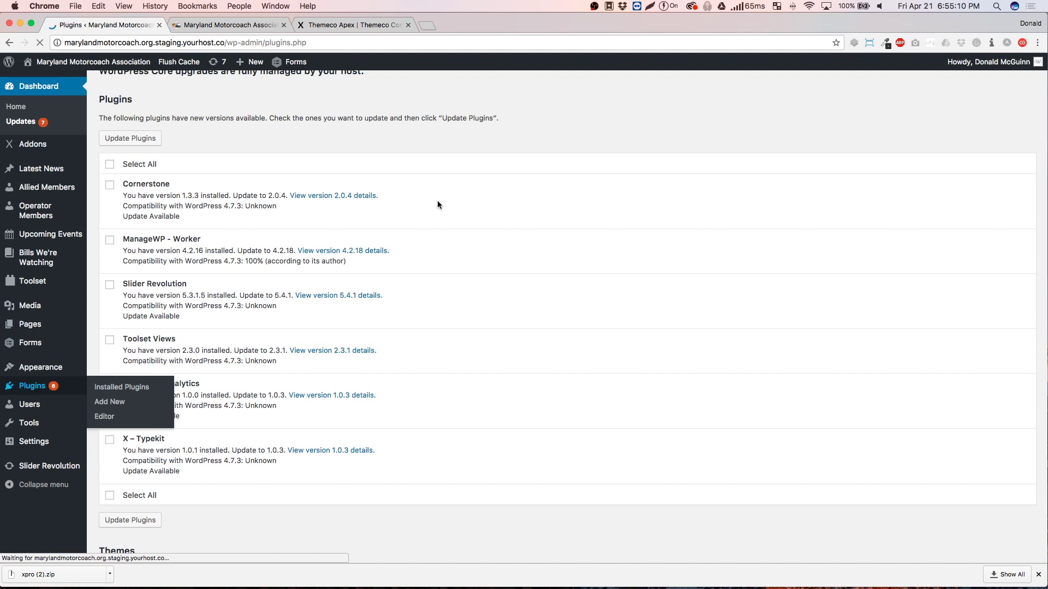
pyautogui.scroll(-5, 156, 183)
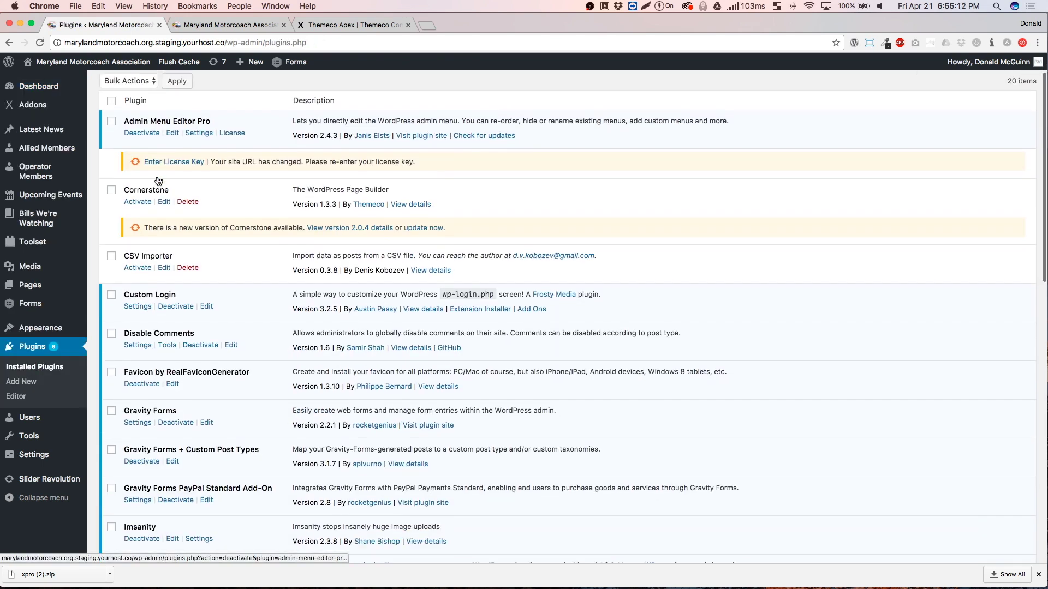
pyautogui.scroll(3, 155, 230)
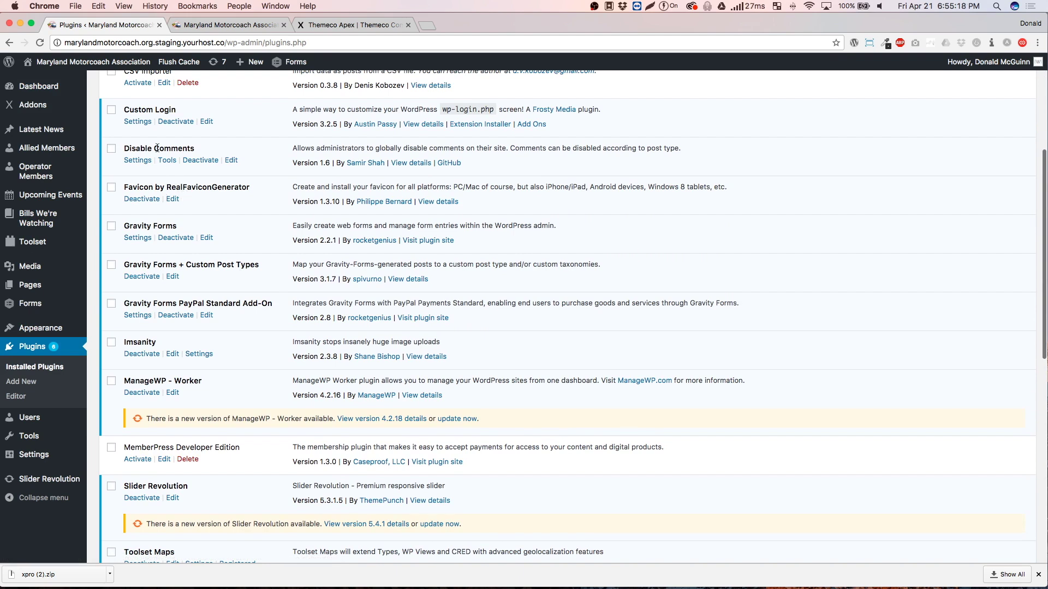
pyautogui.scroll(-3, 166, 191)
pyautogui.scroll(-8, 165, 191)
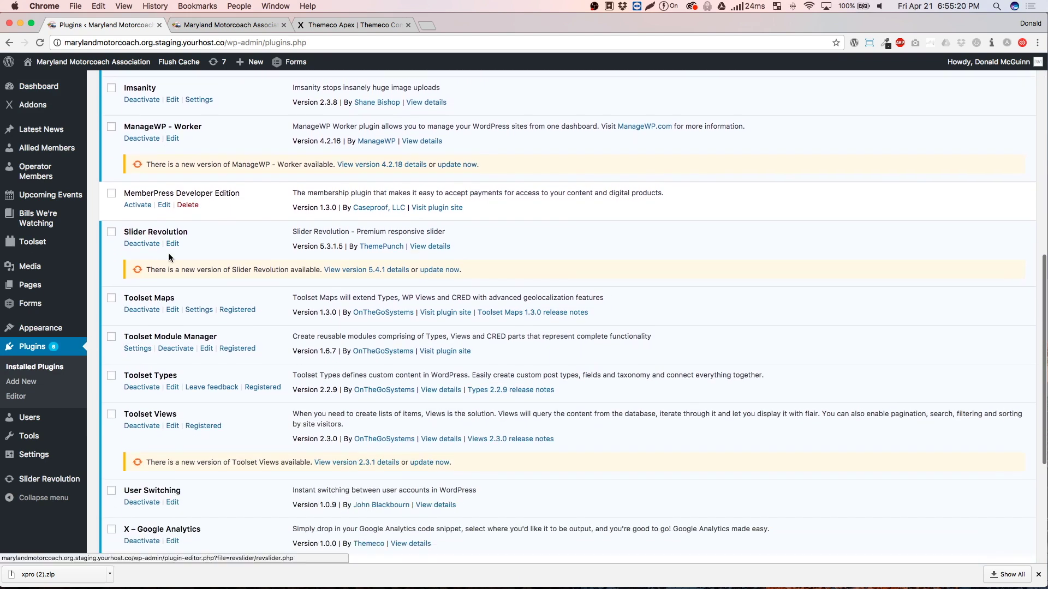
pyautogui.scroll(-9, 166, 252)
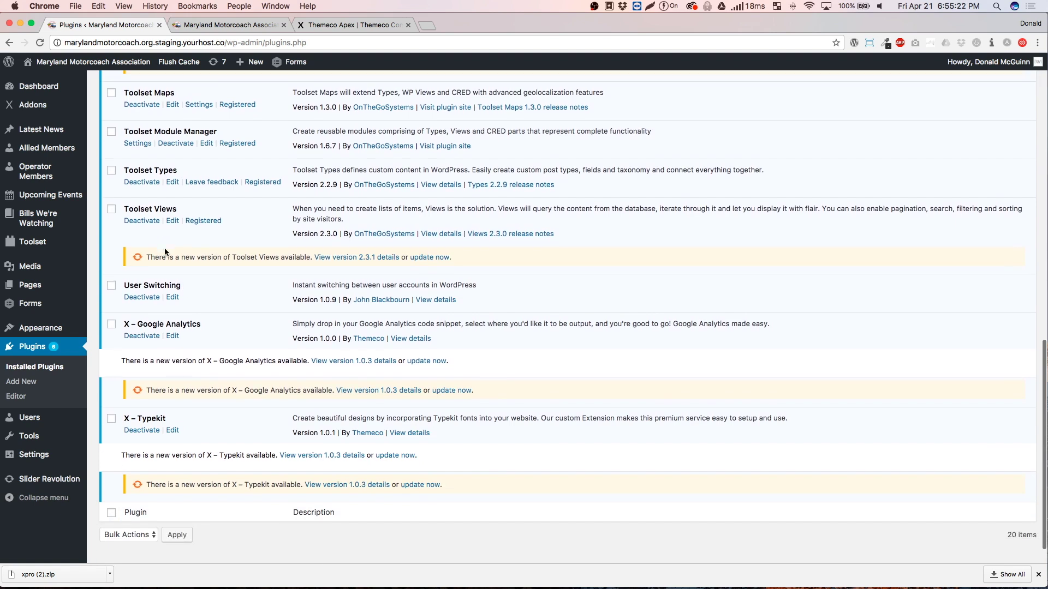
pyautogui.scroll(15, 279, 412)
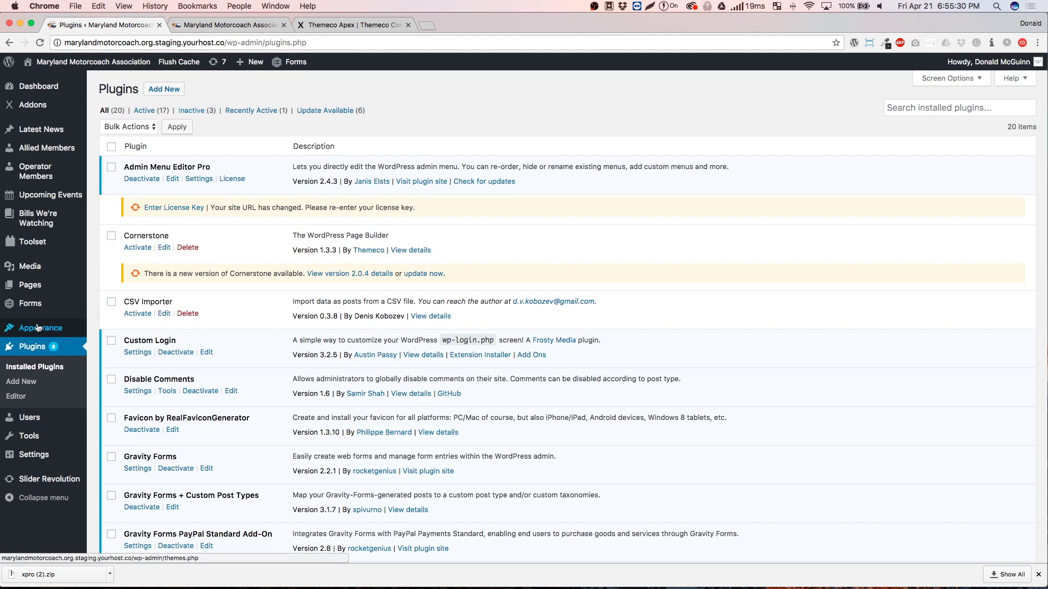
# Step: Upload the downloaded theme archive xpro (2).zip as a new theme and start its installation
pyautogui.moveTo(34, 329)
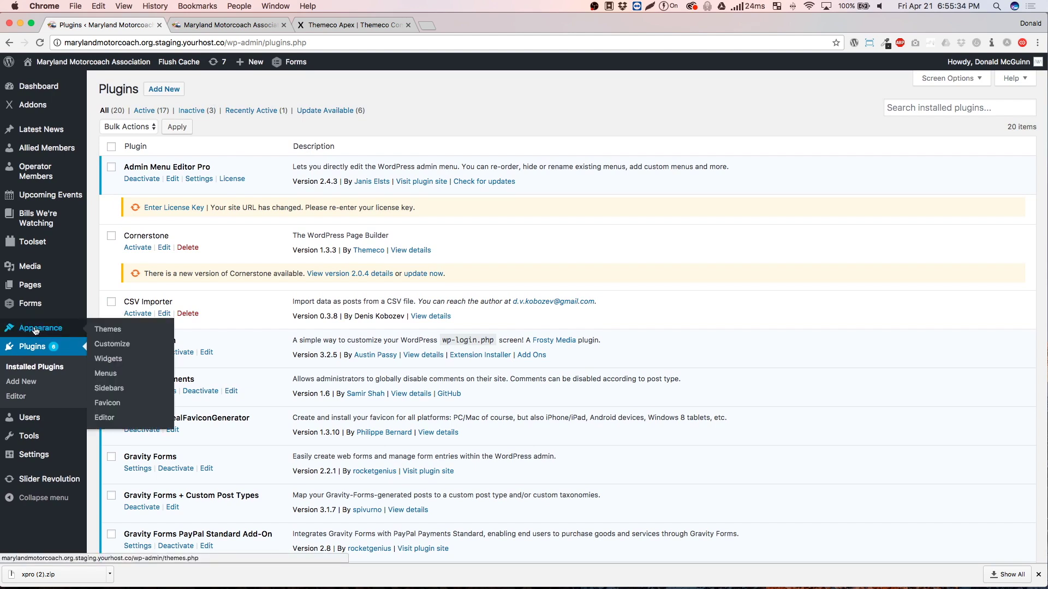
pyautogui.click(111, 331)
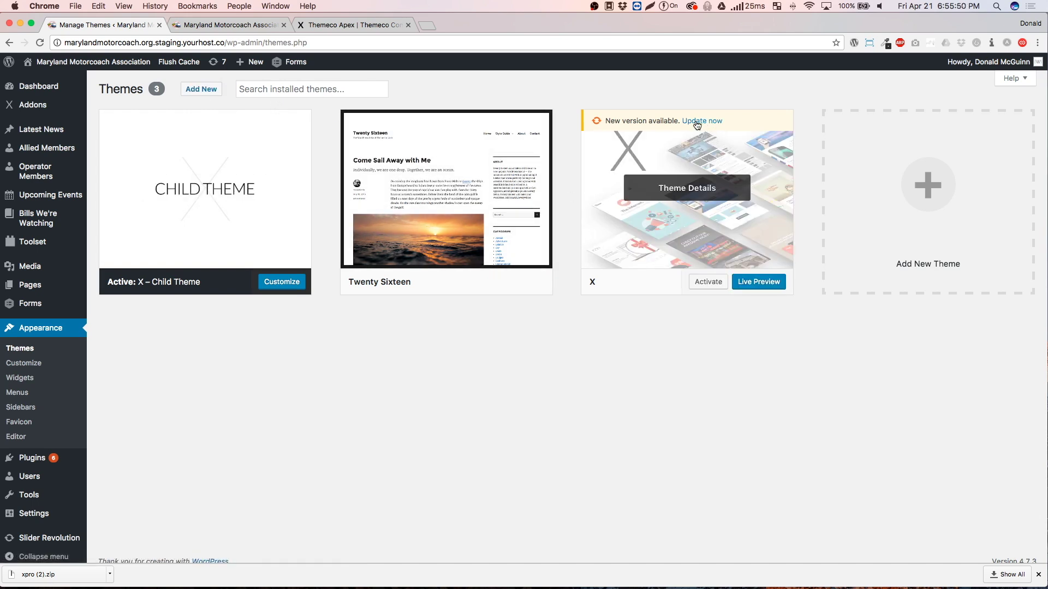
pyautogui.click(197, 93)
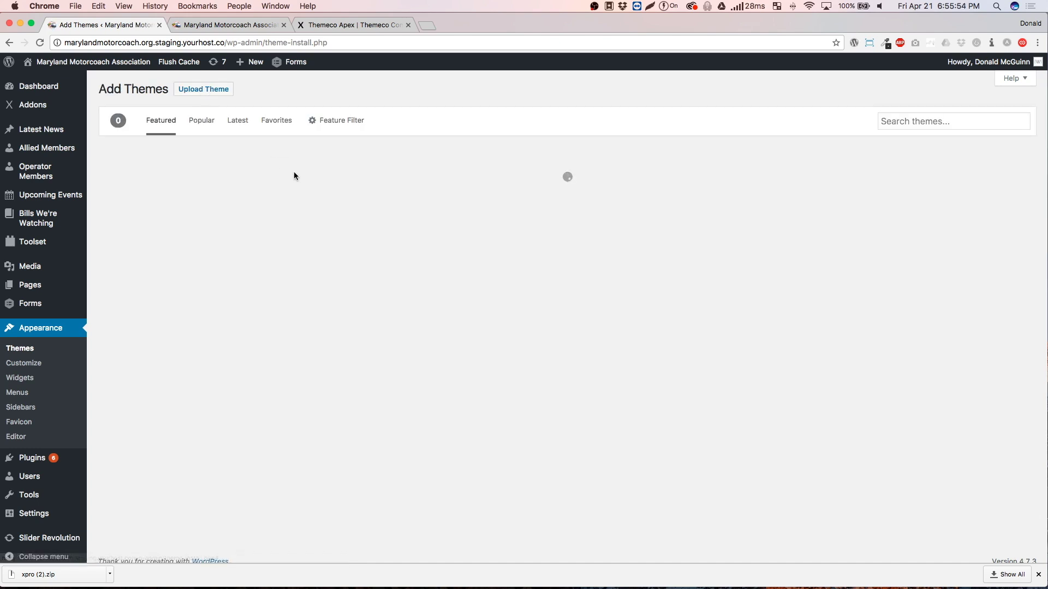
pyautogui.click(204, 89)
pyautogui.moveTo(43, 576); pyautogui.dragTo(485, 187)
pyautogui.click(492, 203)
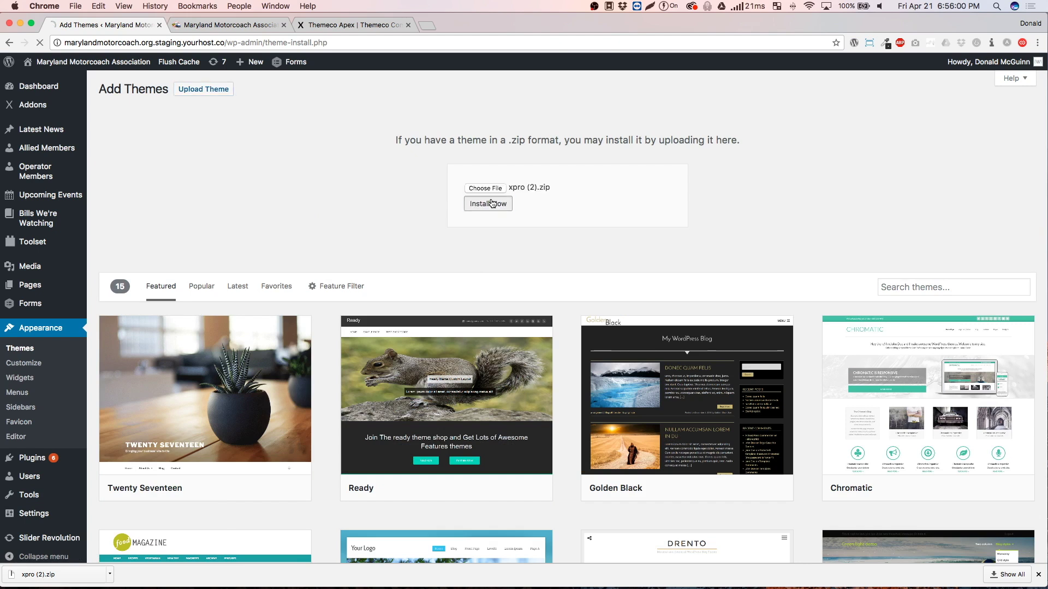
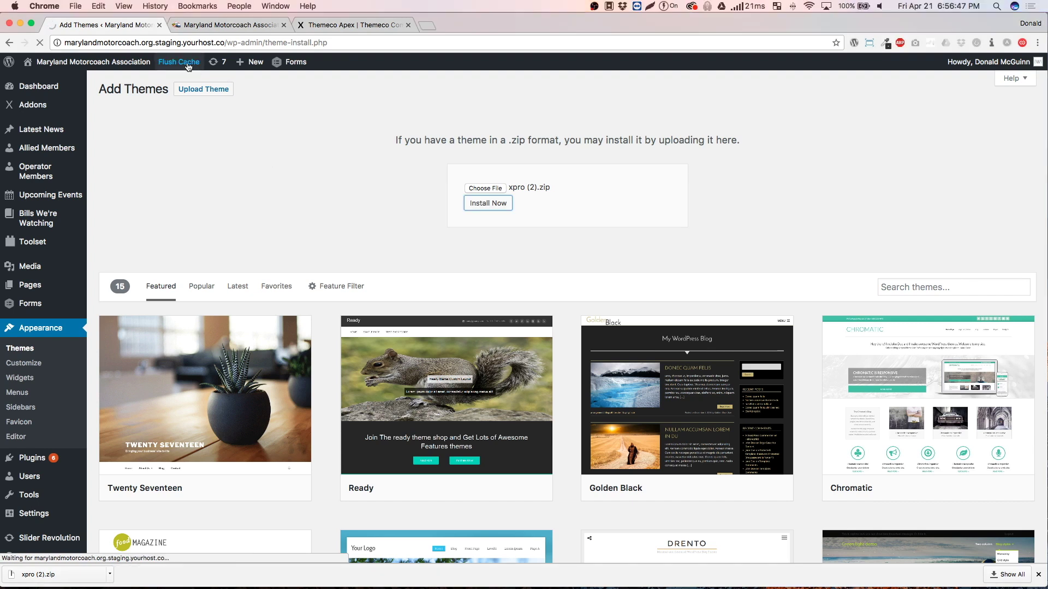
# Step: View the staging site's homepage while the theme installation runs
pyautogui.moveTo(155, 43); pyautogui.dragTo(168, 44)
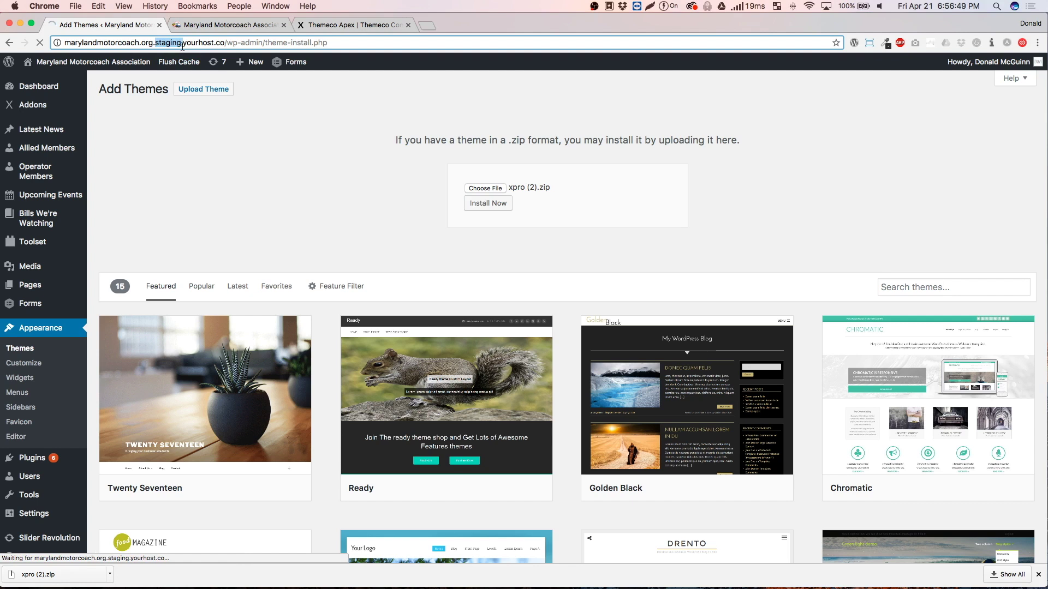
pyautogui.click(204, 137)
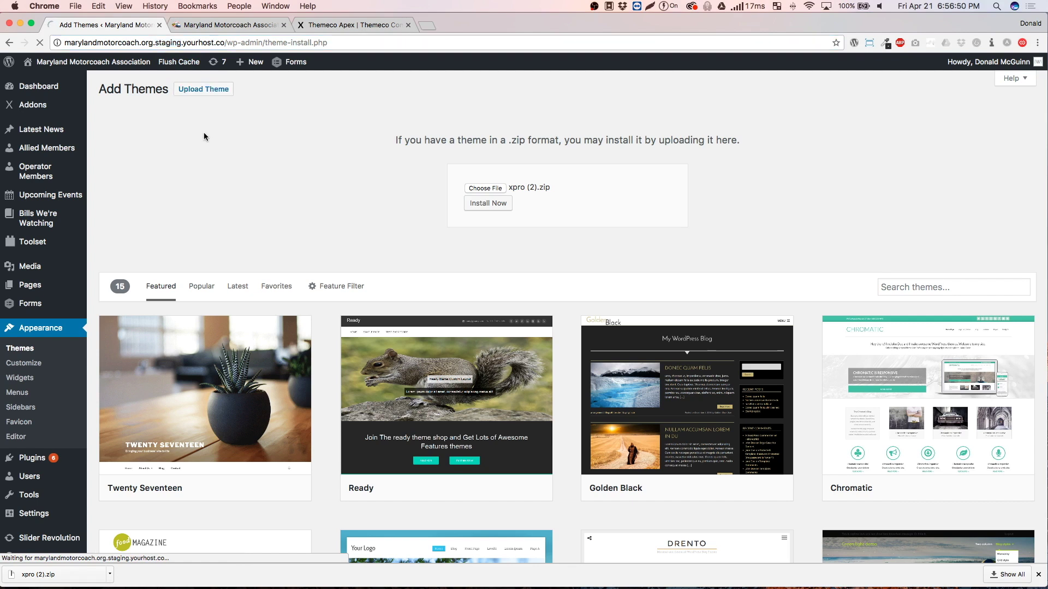
pyautogui.click(232, 26)
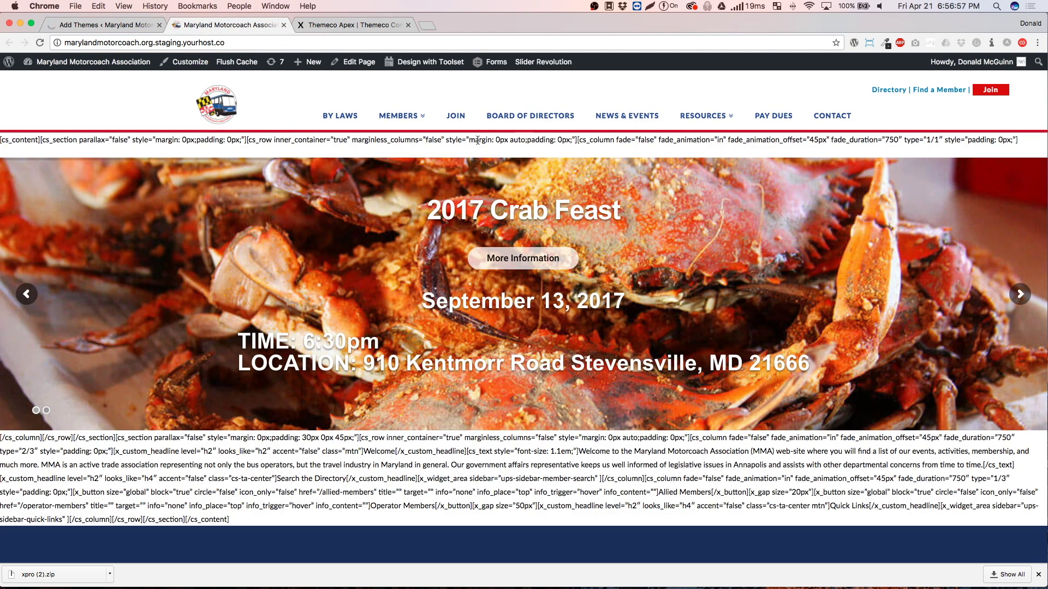
pyautogui.moveTo(400, 121)
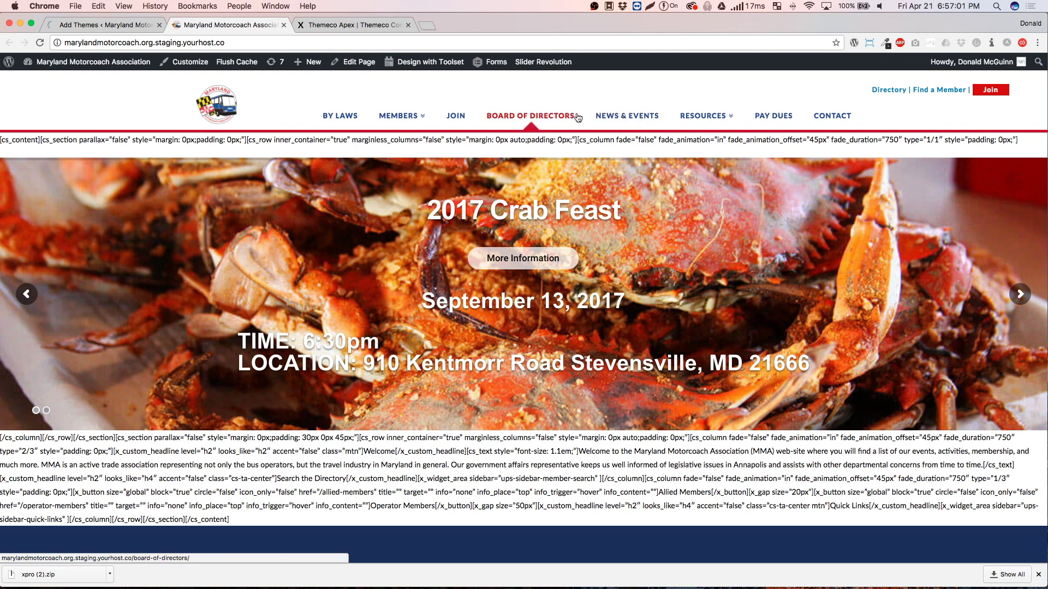
# Step: Open the Operator Members page from the staging homepage and look through its shortcode text, map and member listings
pyautogui.scroll(-1, 352, 159)
pyautogui.scroll(1, 352, 159)
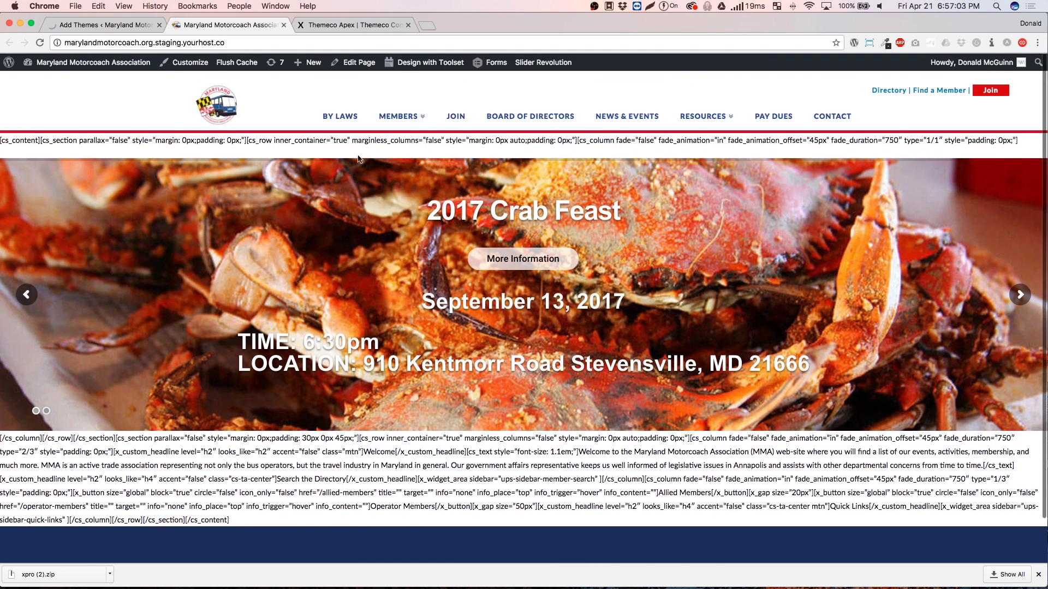
pyautogui.scroll(-1, 352, 159)
pyautogui.scroll(1, 277, 187)
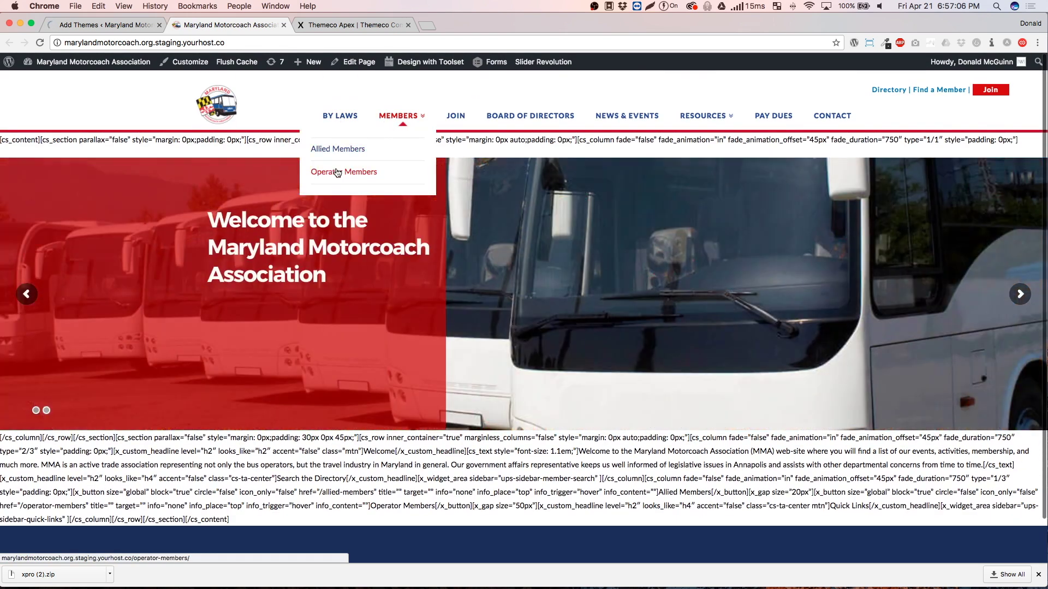
pyautogui.click(348, 173)
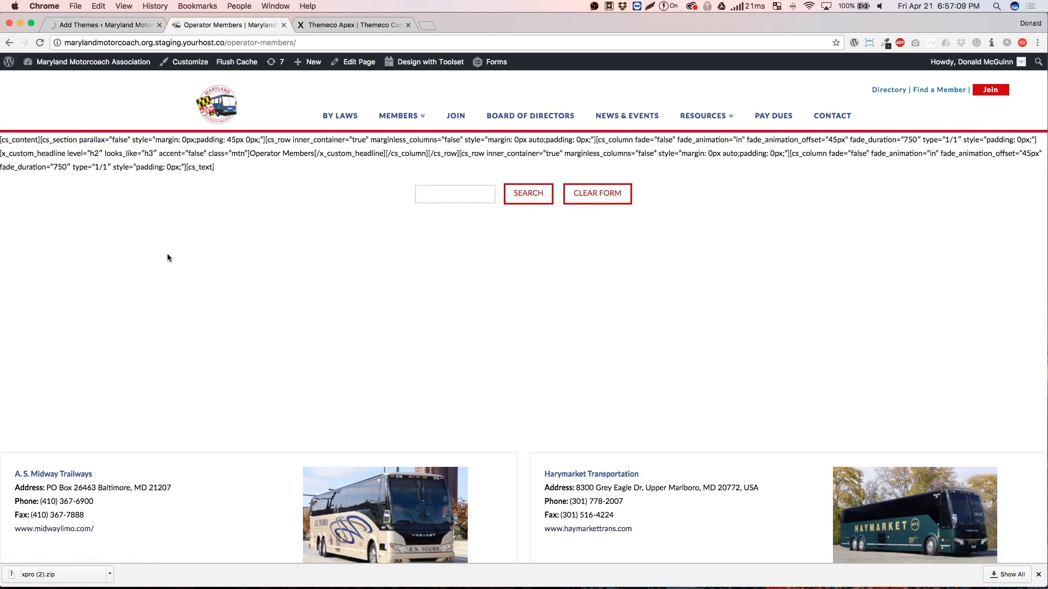
pyautogui.scroll(-2, 169, 255)
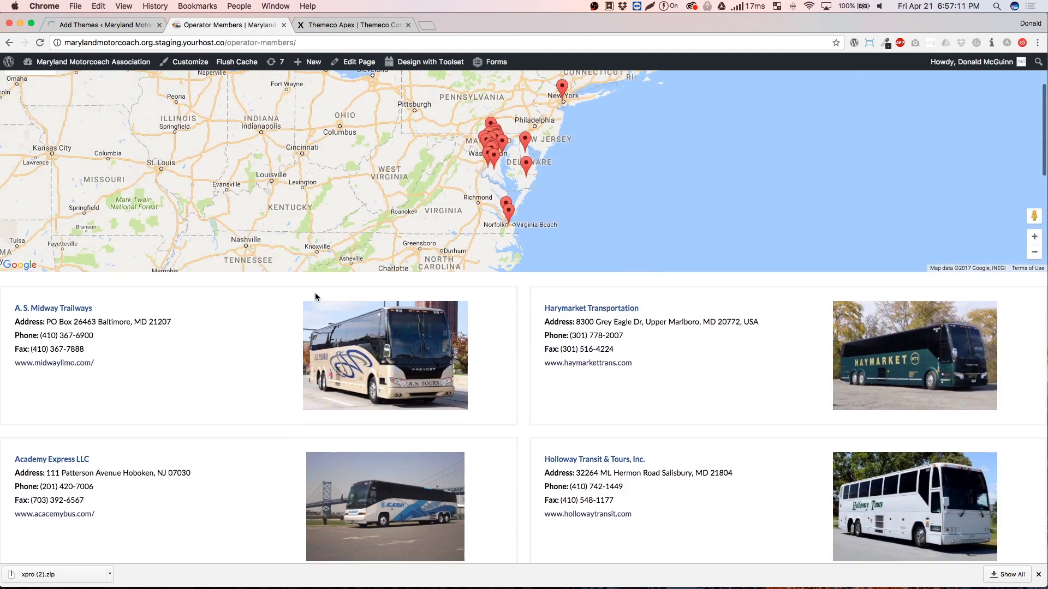
pyautogui.scroll(-15, 519, 326)
pyautogui.scroll(-15, 518, 325)
pyautogui.scroll(12, 518, 326)
pyautogui.scroll(10, 519, 322)
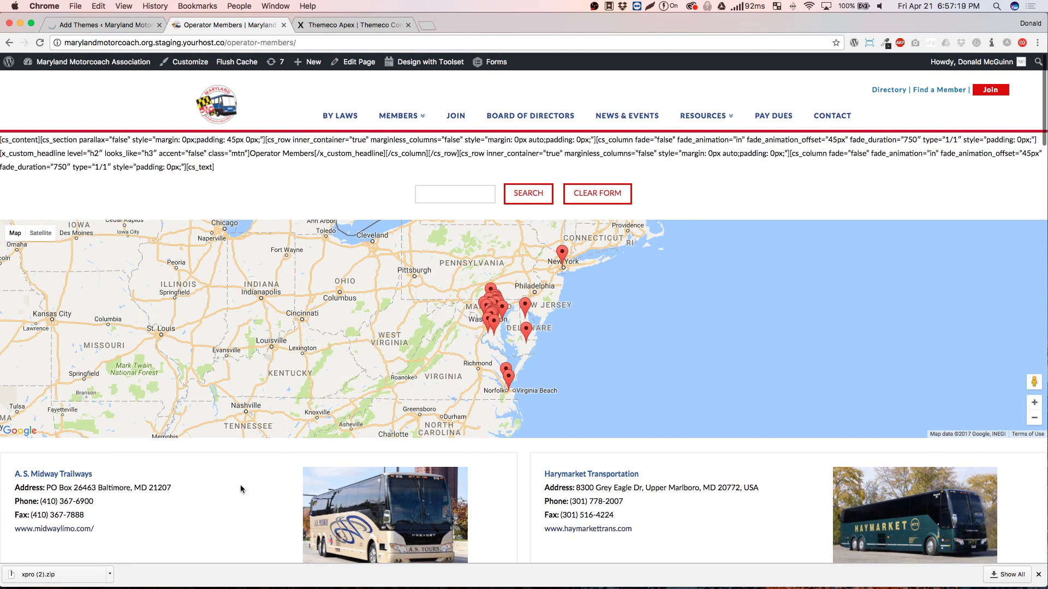
pyautogui.scroll(-7, 240, 484)
pyautogui.scroll(7, 240, 484)
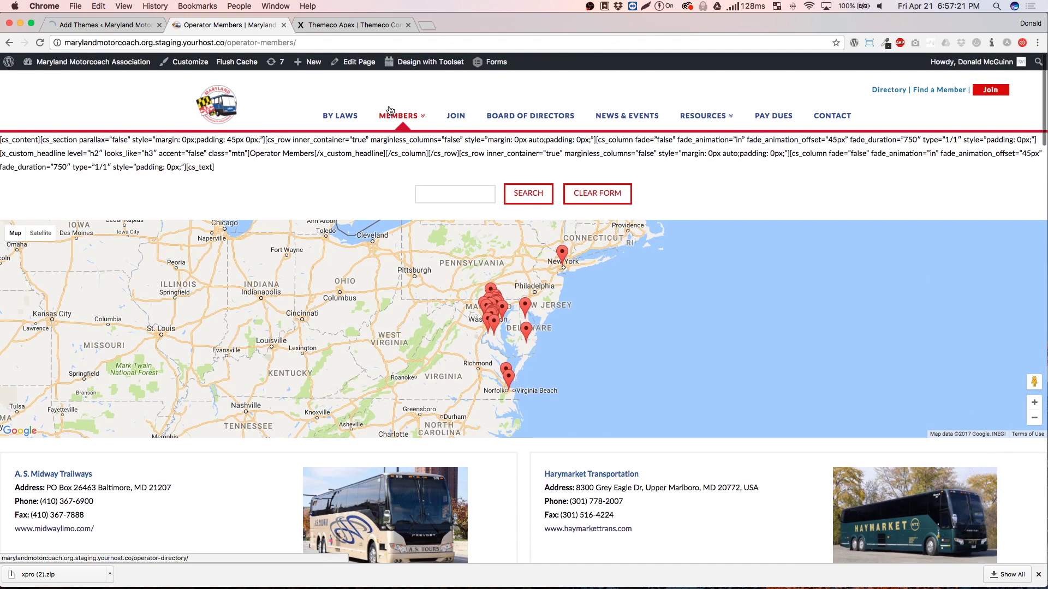
# Step: Open the Allied Members page and look through its directory listings while the theme installation runs
pyautogui.click(390, 111)
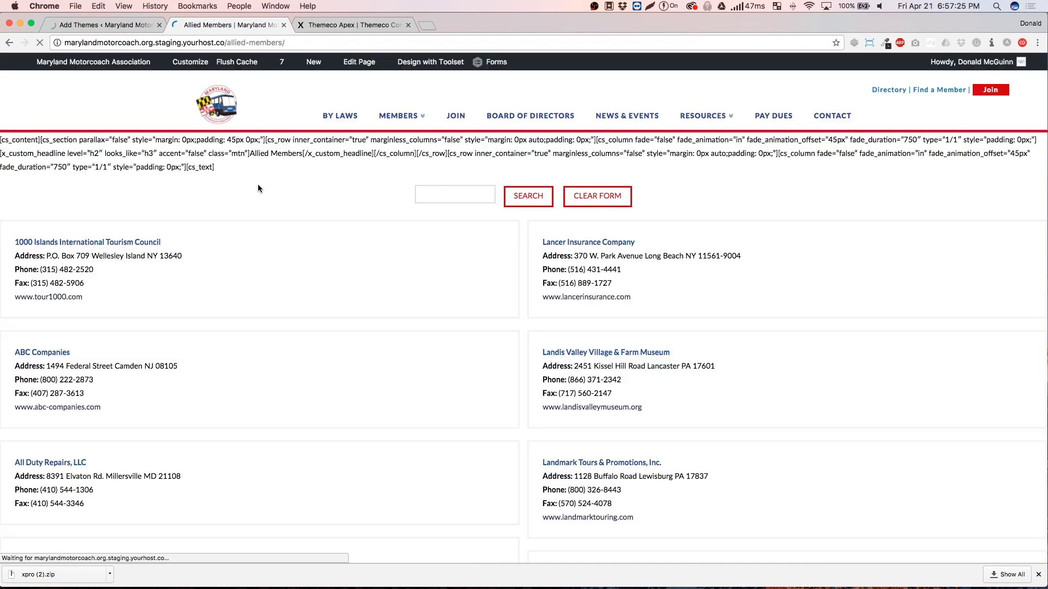
pyautogui.scroll(-15, 527, 335)
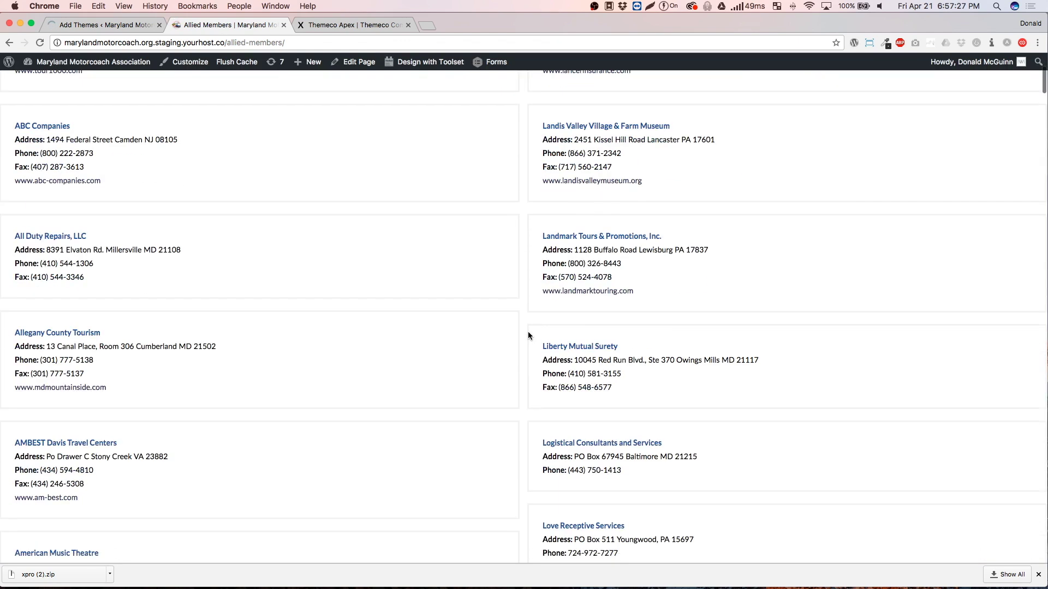
pyautogui.scroll(-15, 522, 338)
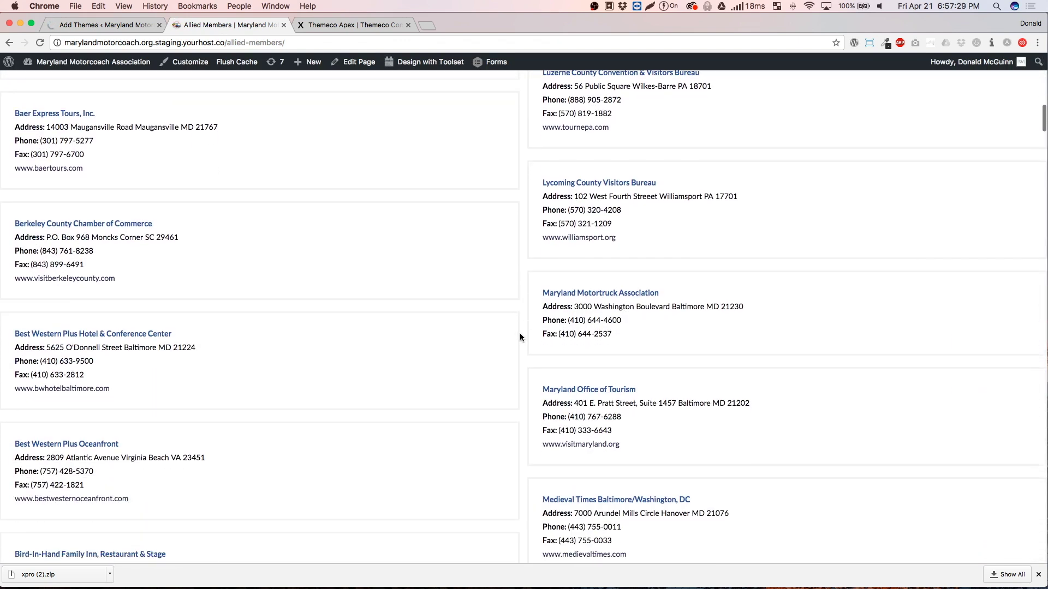
pyautogui.scroll(-15, 521, 337)
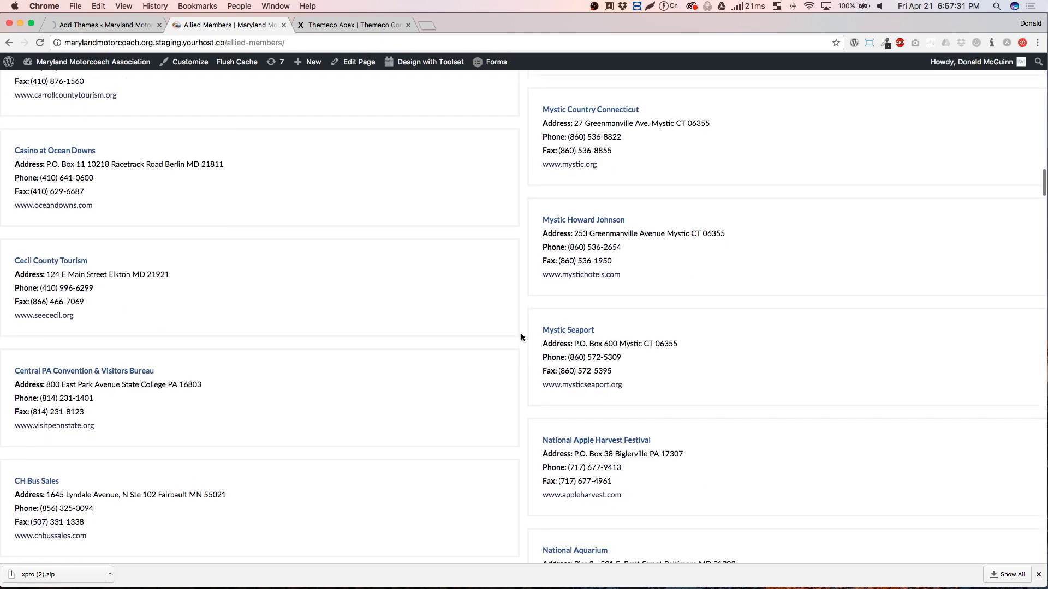
pyautogui.scroll(-15, 521, 337)
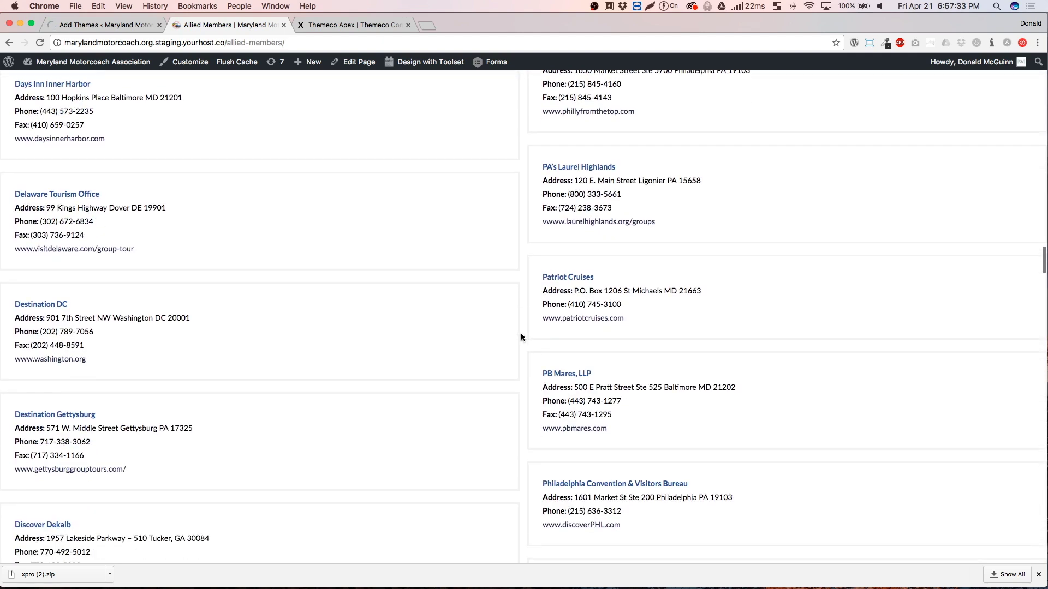
pyautogui.scroll(-15, 520, 337)
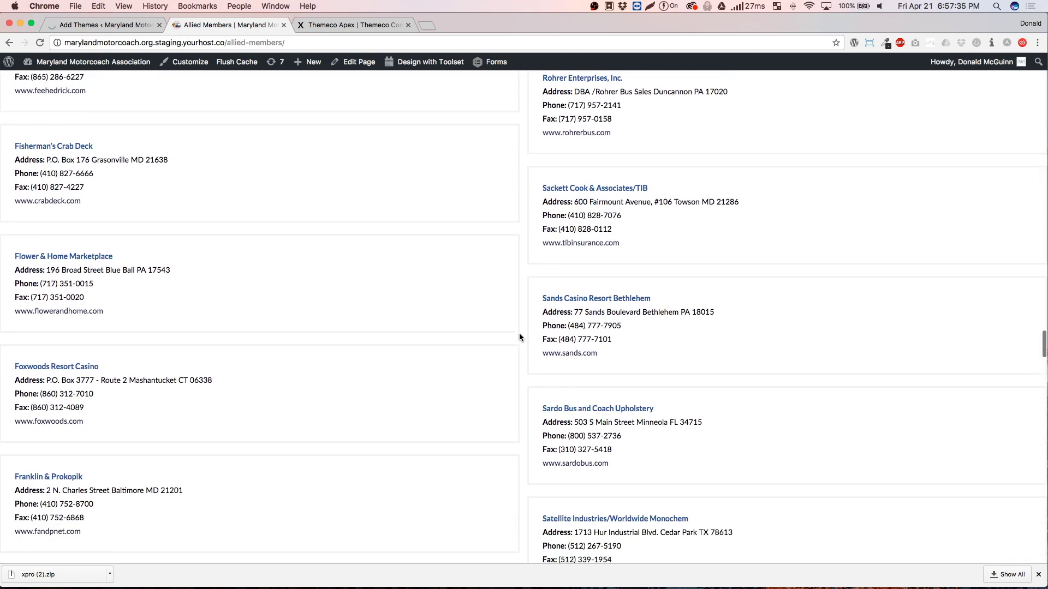
pyautogui.scroll(-14, 522, 333)
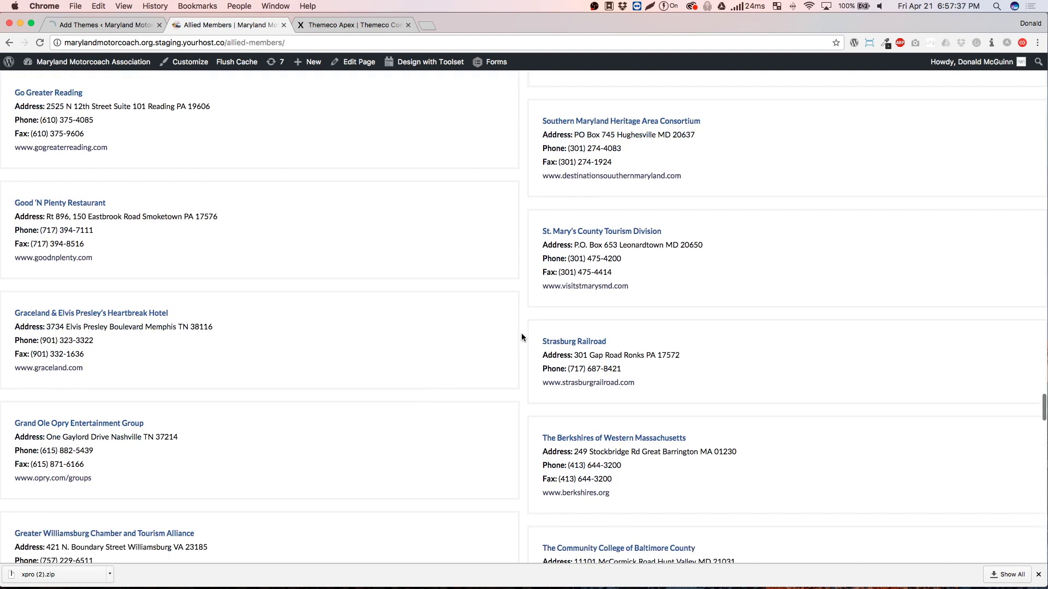
pyautogui.scroll(10, 202, 126)
pyautogui.scroll(6, 142, 97)
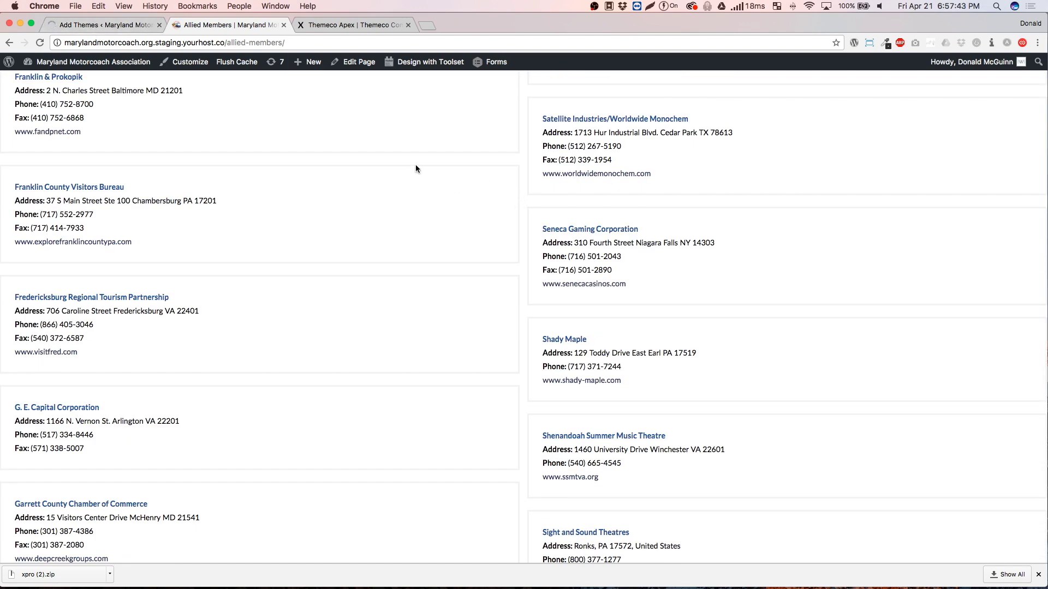
pyautogui.scroll(20, 520, 194)
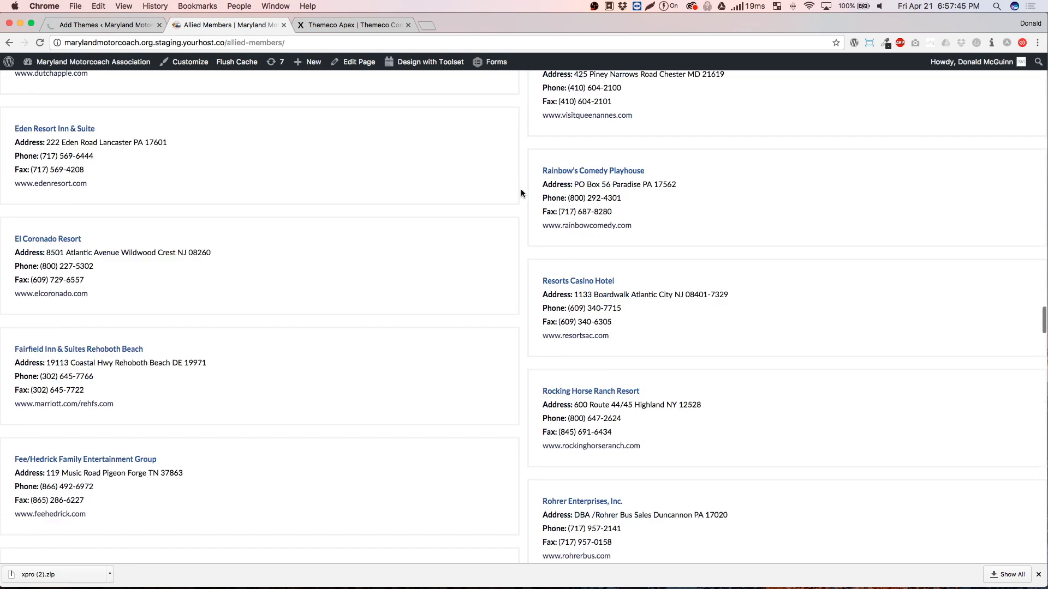
pyautogui.scroll(15, 521, 193)
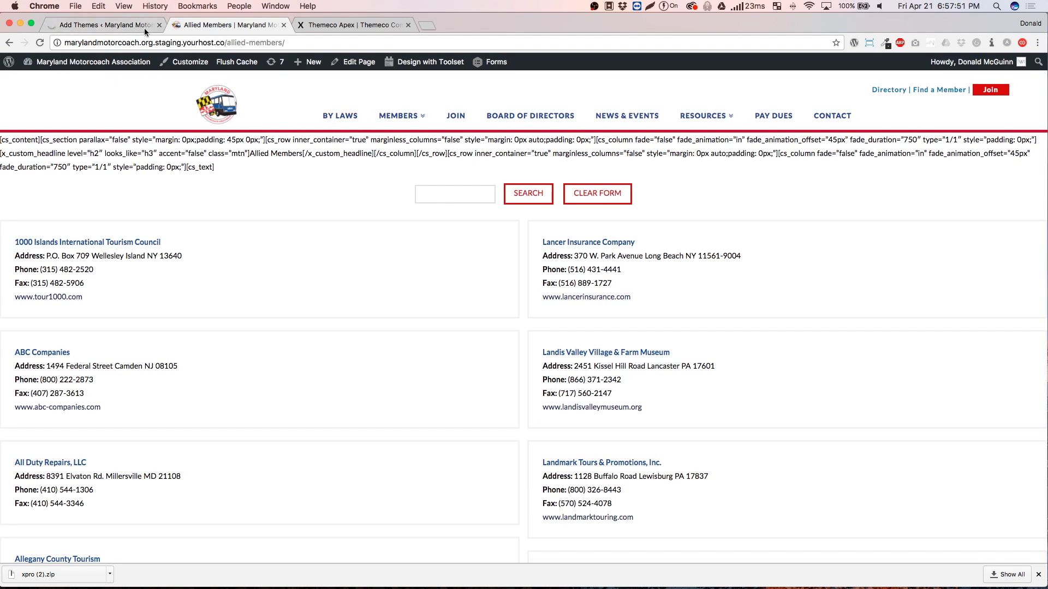
# Step: Check the progress of the theme installation and view the X Pro download entry on the Themeco dashboard
pyautogui.click(145, 25)
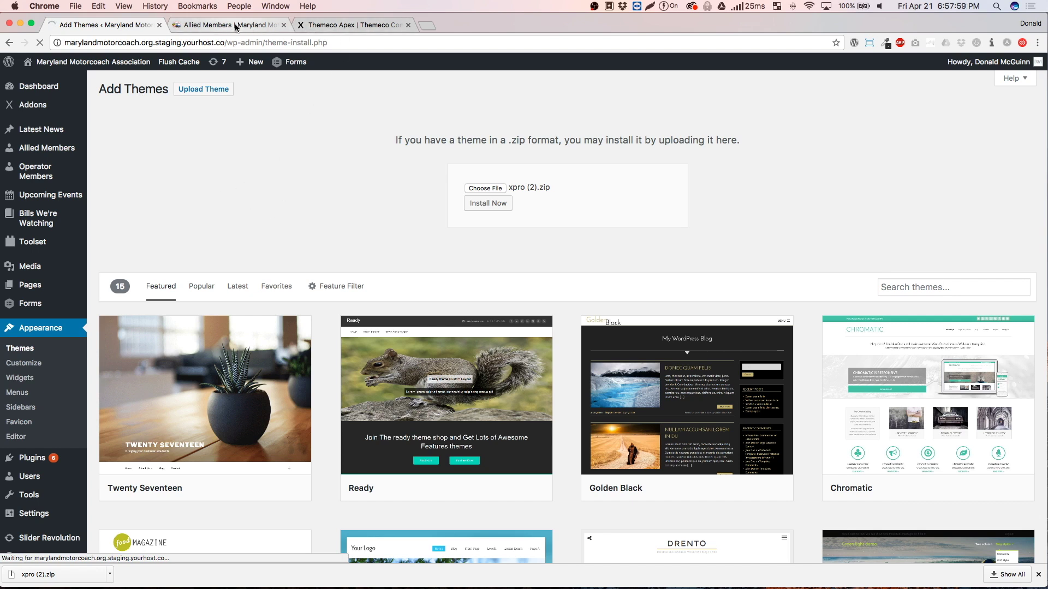
pyautogui.click(333, 25)
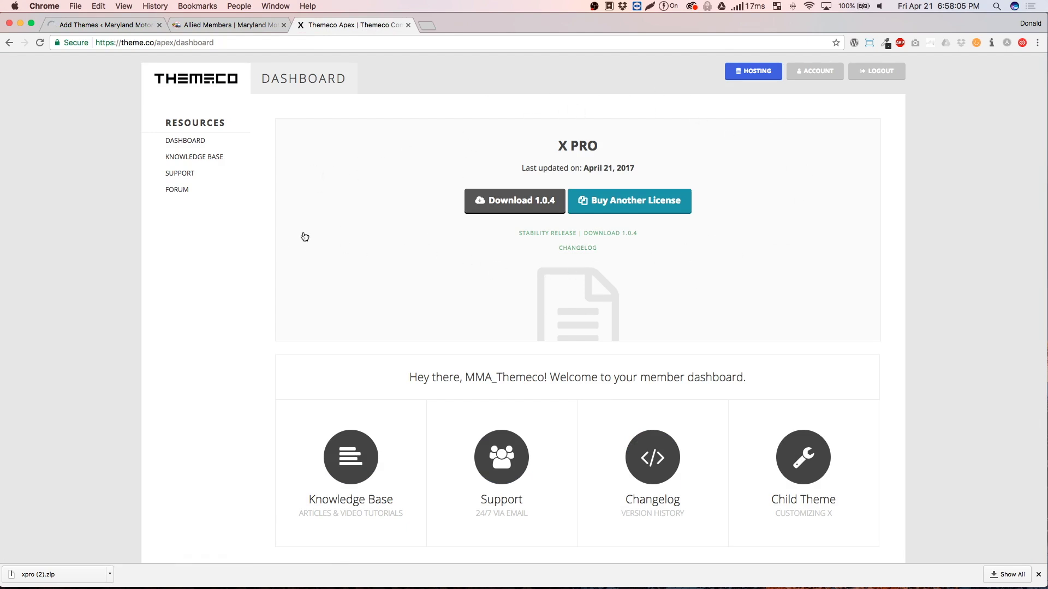
pyautogui.click(140, 42)
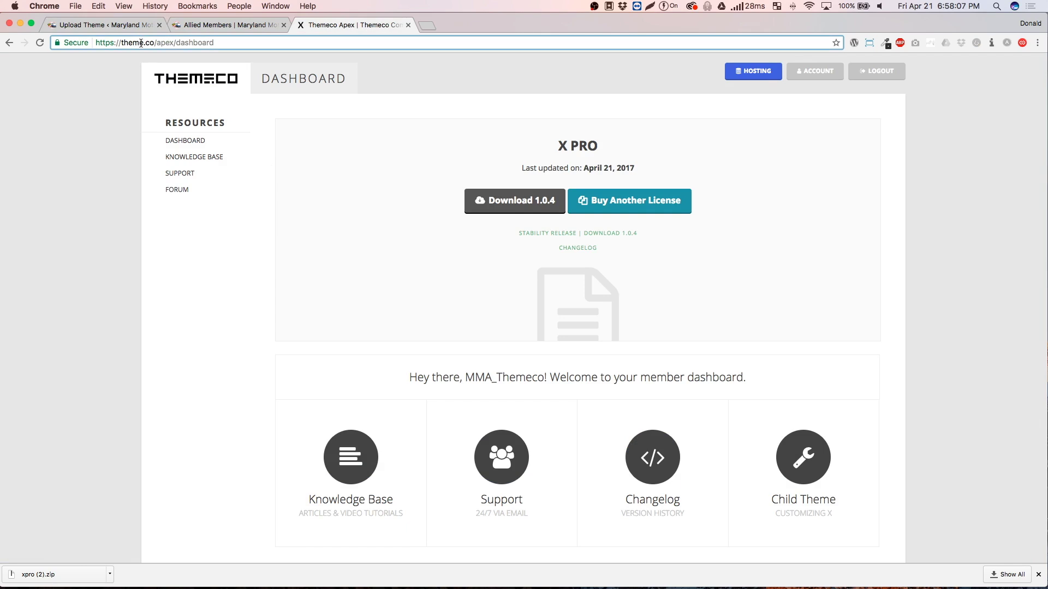
pyautogui.click(264, 153)
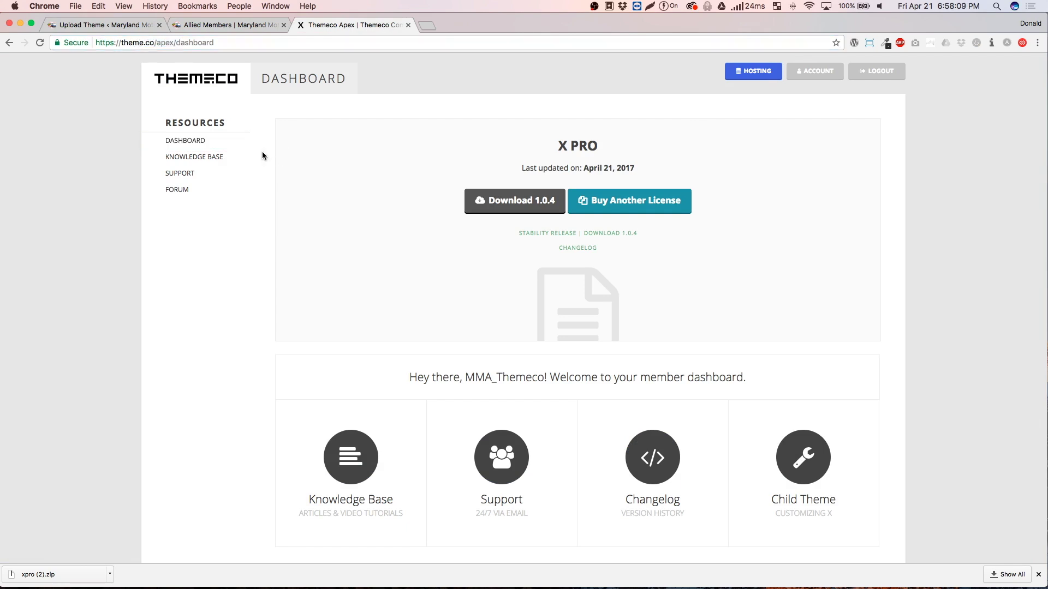
# Step: Activate the newly installed X Pro theme and check the site's validation status on its overview page
pyautogui.click(103, 24)
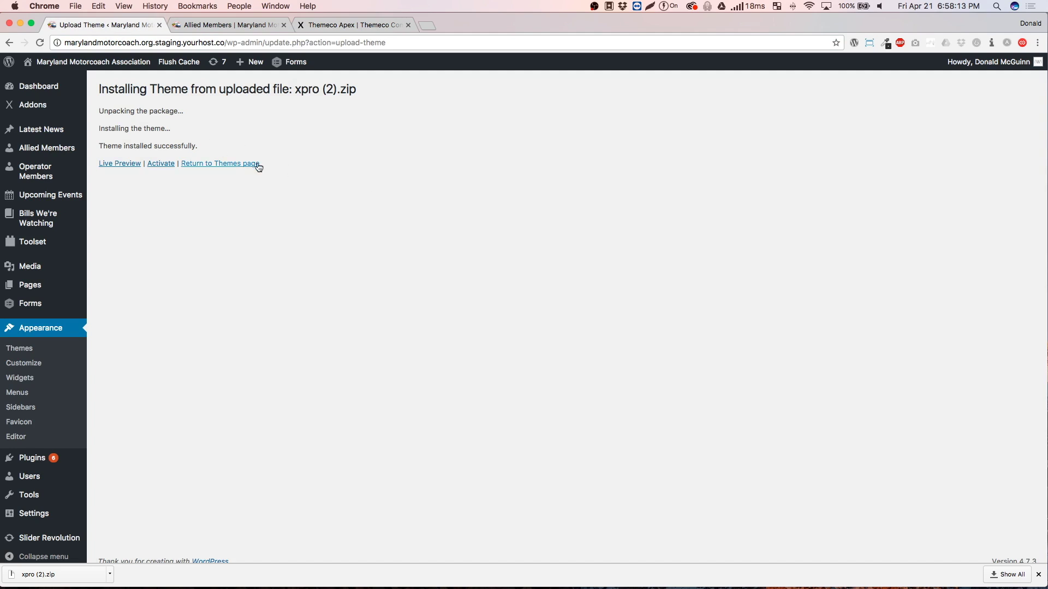
pyautogui.click(160, 164)
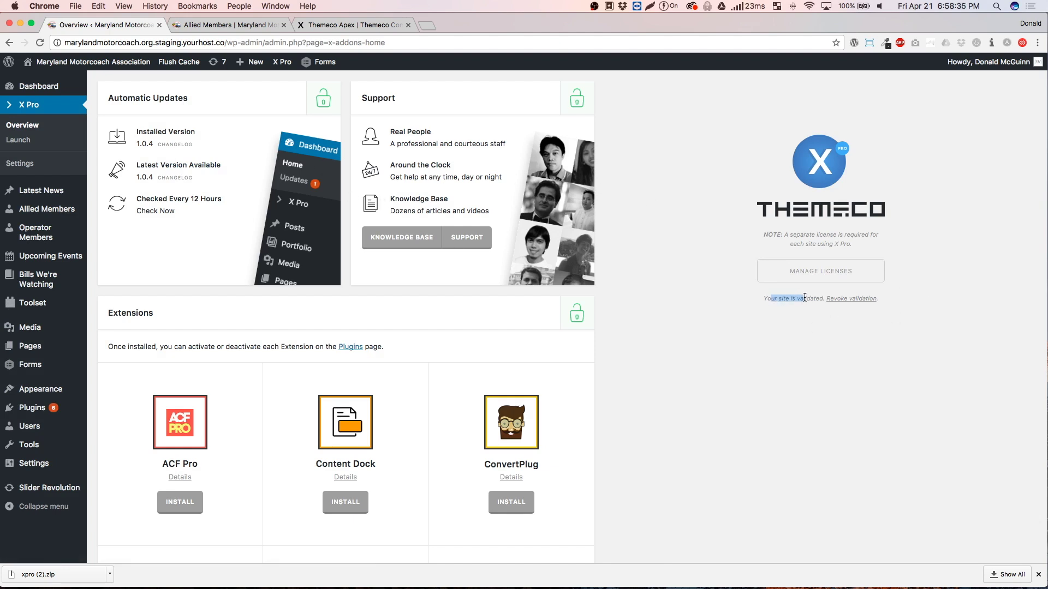
pyautogui.click(747, 278)
# Step: Load the staging site's homepage under X Pro and inspect its welcome section, directory search, quick links and footer
pyautogui.click(198, 25)
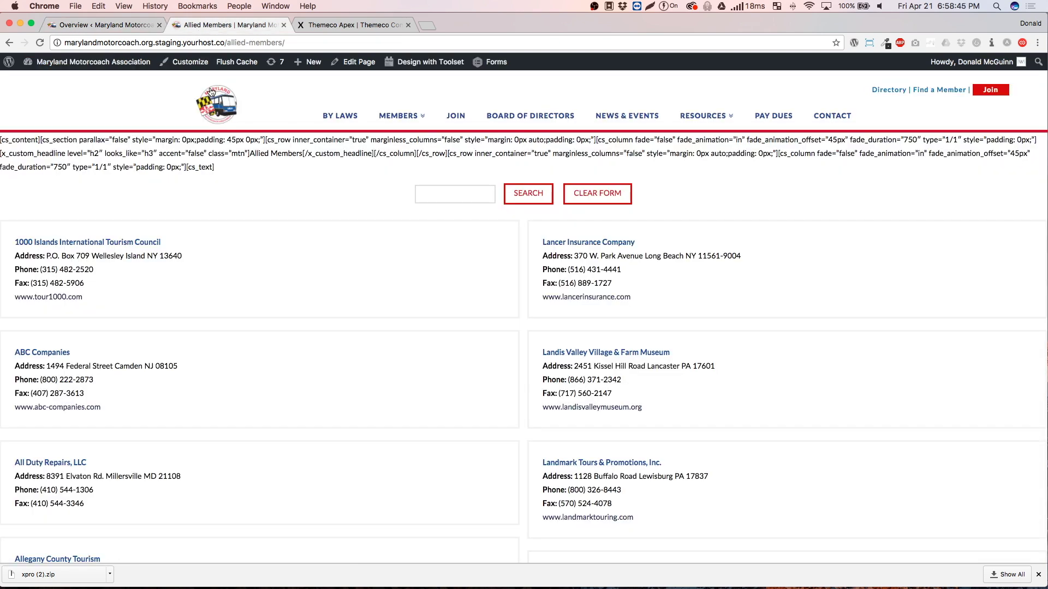
pyautogui.click(217, 100)
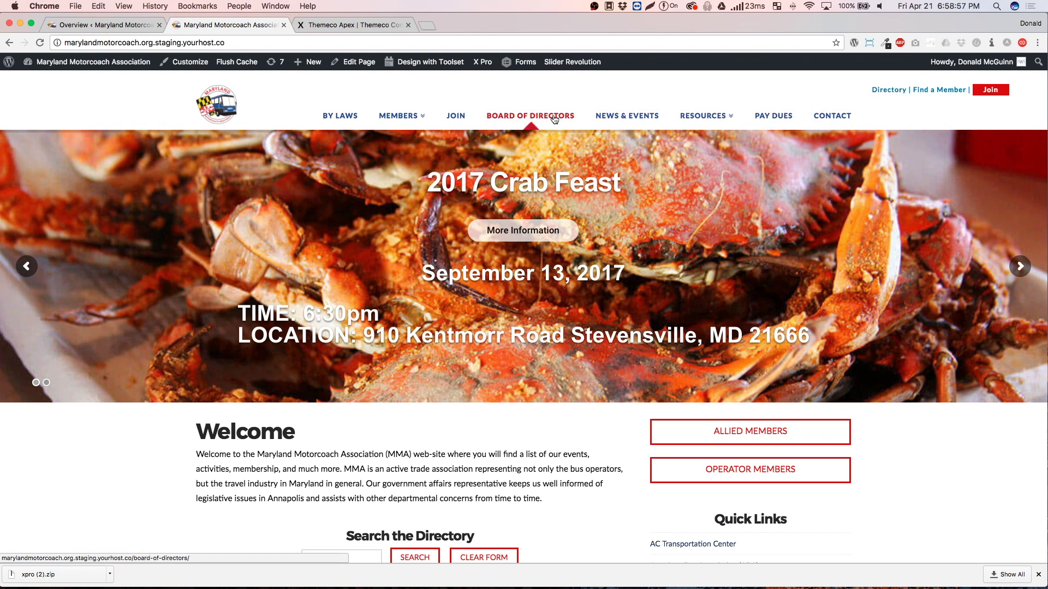
pyautogui.scroll(-5, 139, 254)
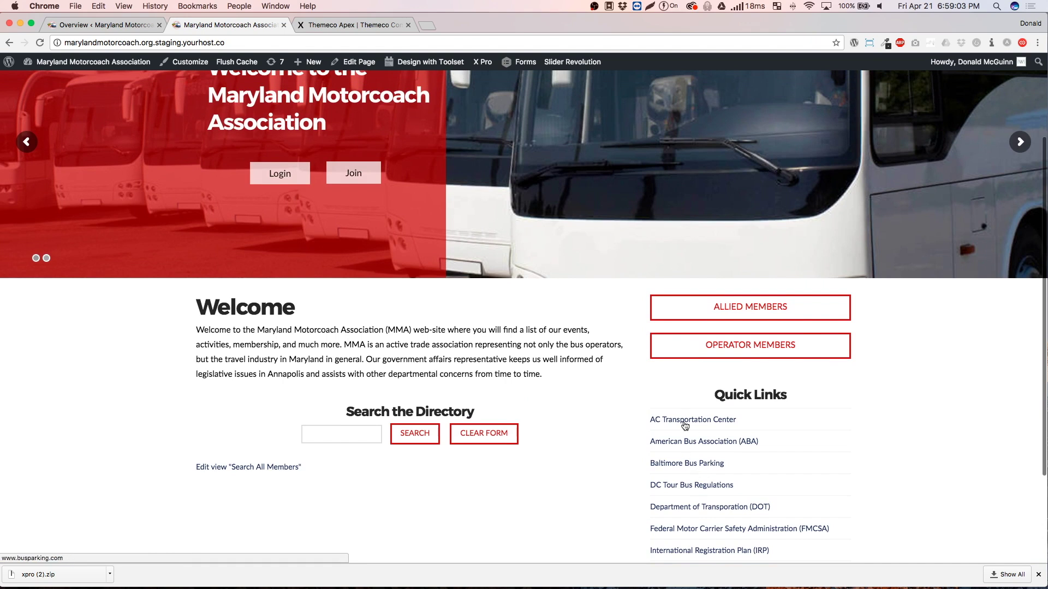
pyautogui.scroll(-3, 681, 424)
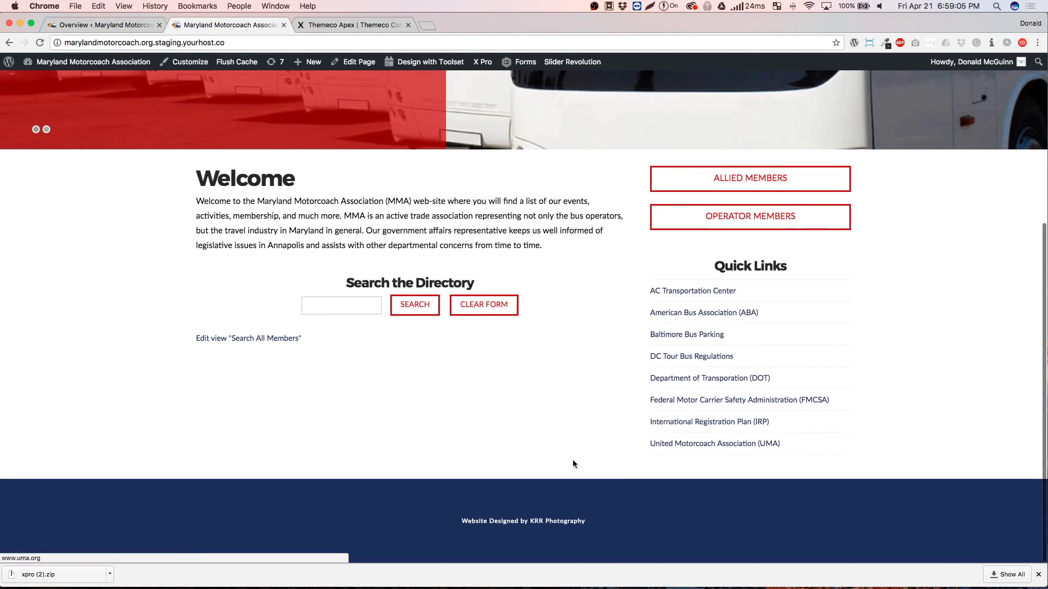
pyautogui.scroll(3, 653, 346)
pyautogui.moveTo(334, 350); pyautogui.dragTo(249, 311)
pyautogui.click(249, 311)
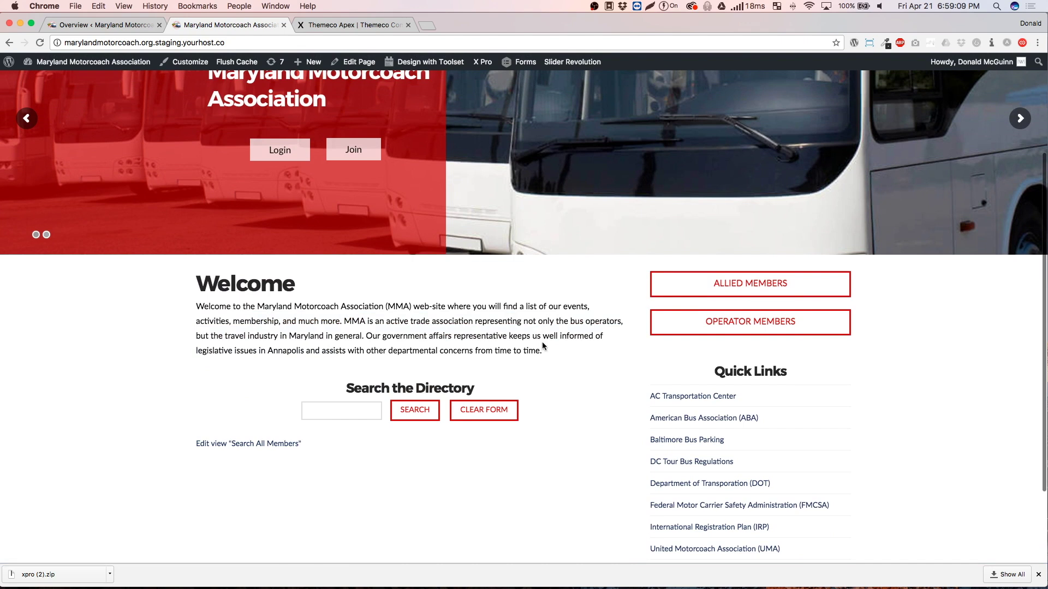
# Step: Test the homepage slider by advancing through its slides several times
pyautogui.scroll(3, 549, 343)
pyautogui.click(1021, 267)
pyautogui.click(1020, 267)
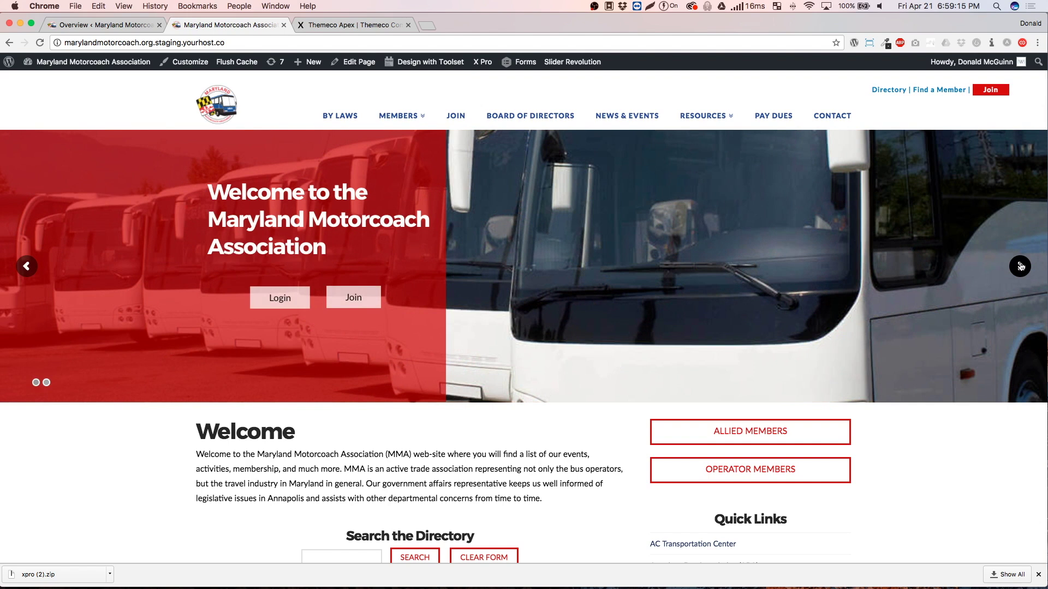
pyautogui.click(1020, 267)
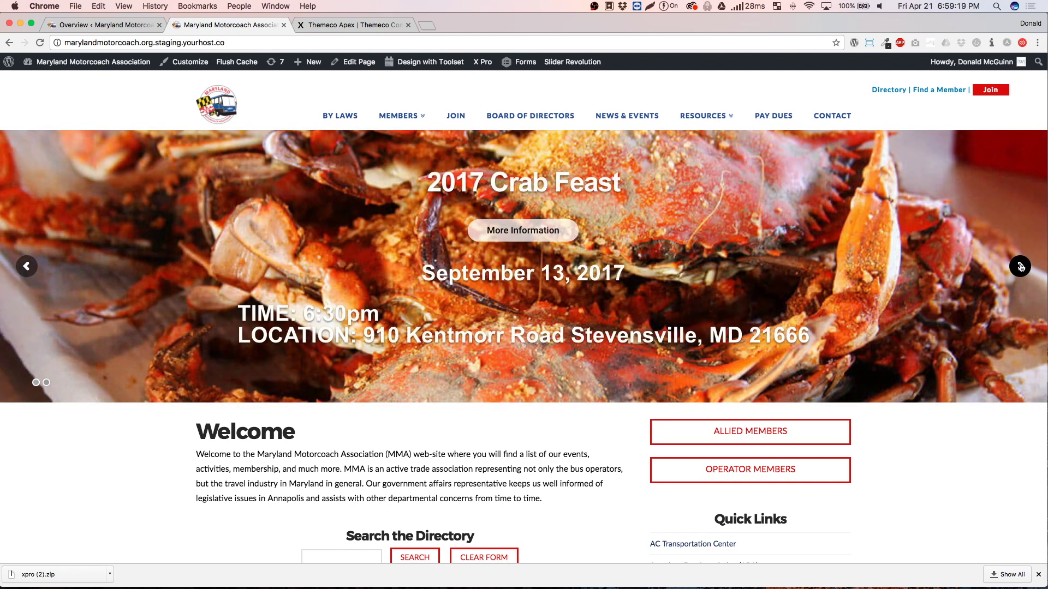
pyautogui.click(1021, 267)
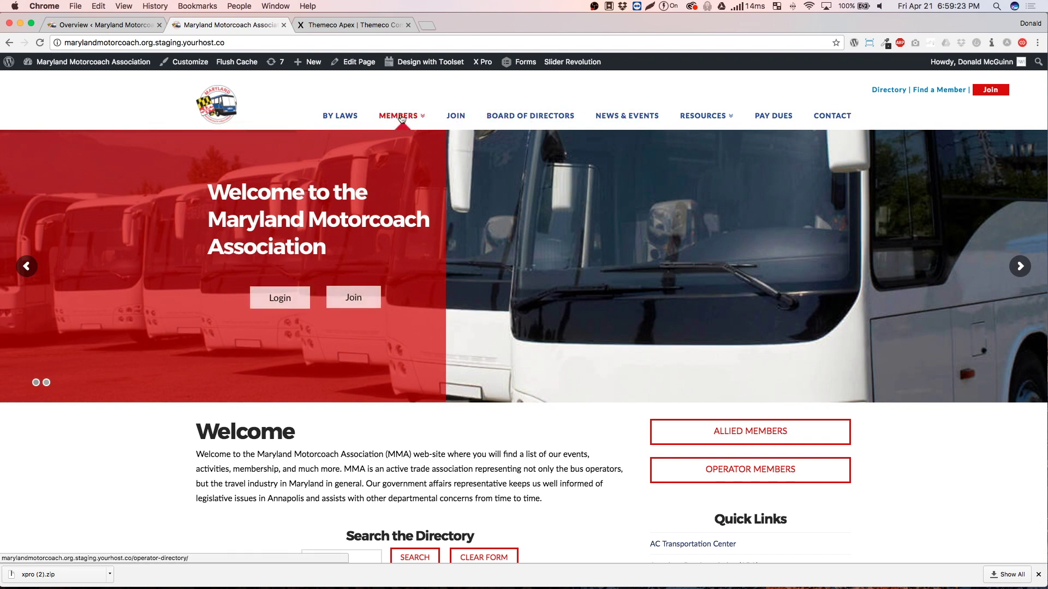
# Step: Open the Allied Members page under X Pro and inspect the layout of its member listings
pyautogui.moveTo(400, 116)
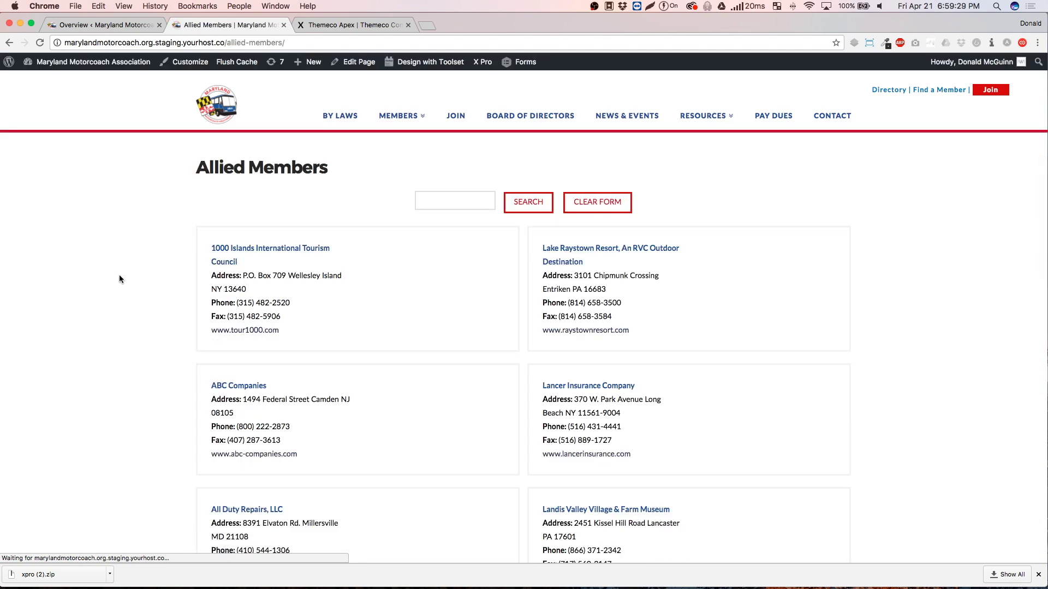
pyautogui.scroll(-20, 129, 281)
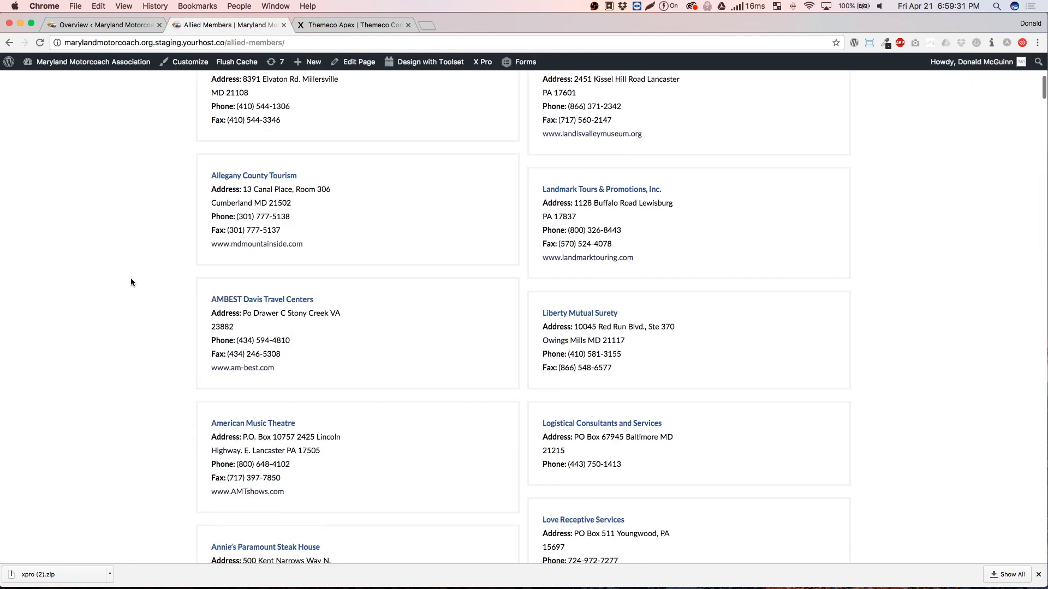
pyautogui.scroll(-20, 132, 279)
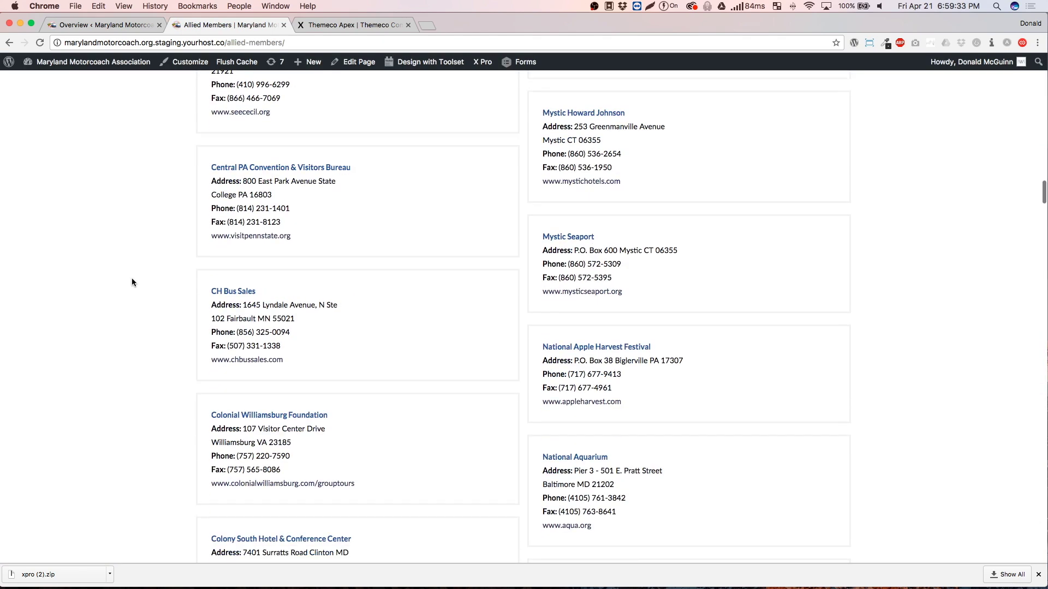
pyautogui.scroll(-20, 132, 282)
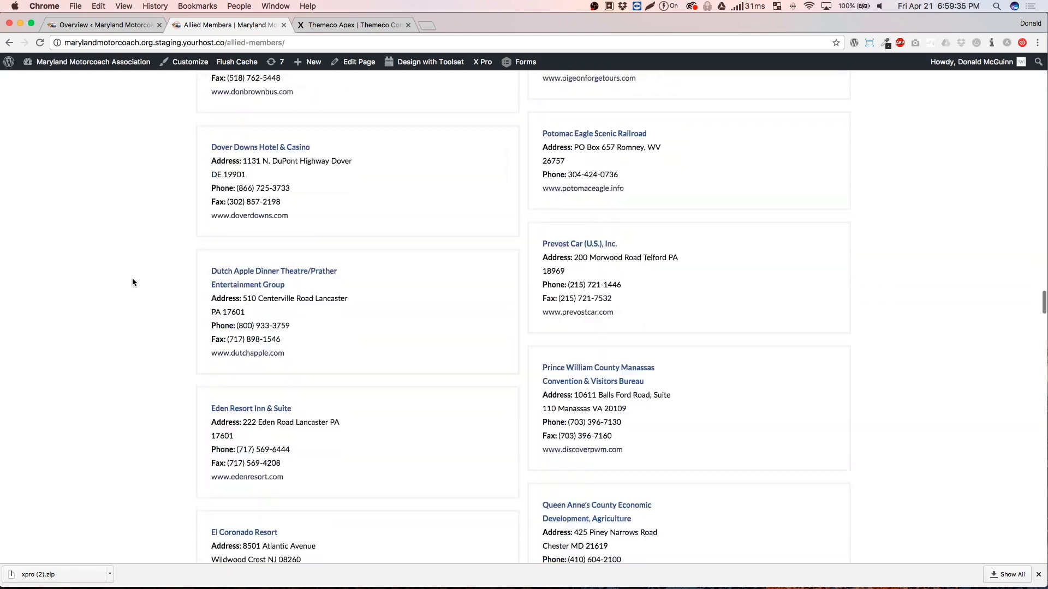
pyautogui.scroll(-20, 132, 282)
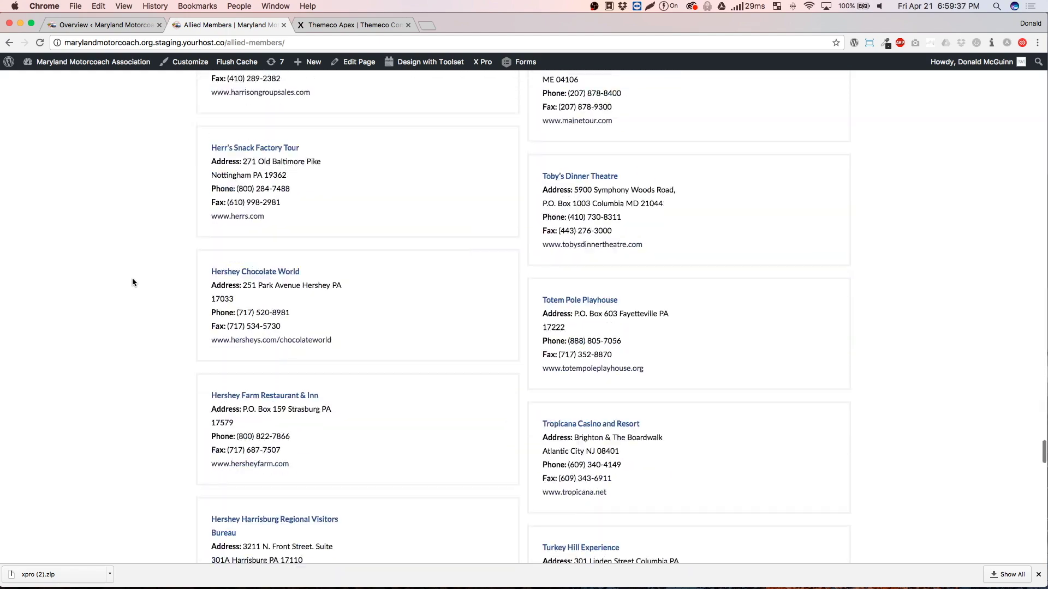
# Step: Open the Join page and inspect its pricing table and both the Operator and Allied member description tabs
pyautogui.scroll(20, 132, 282)
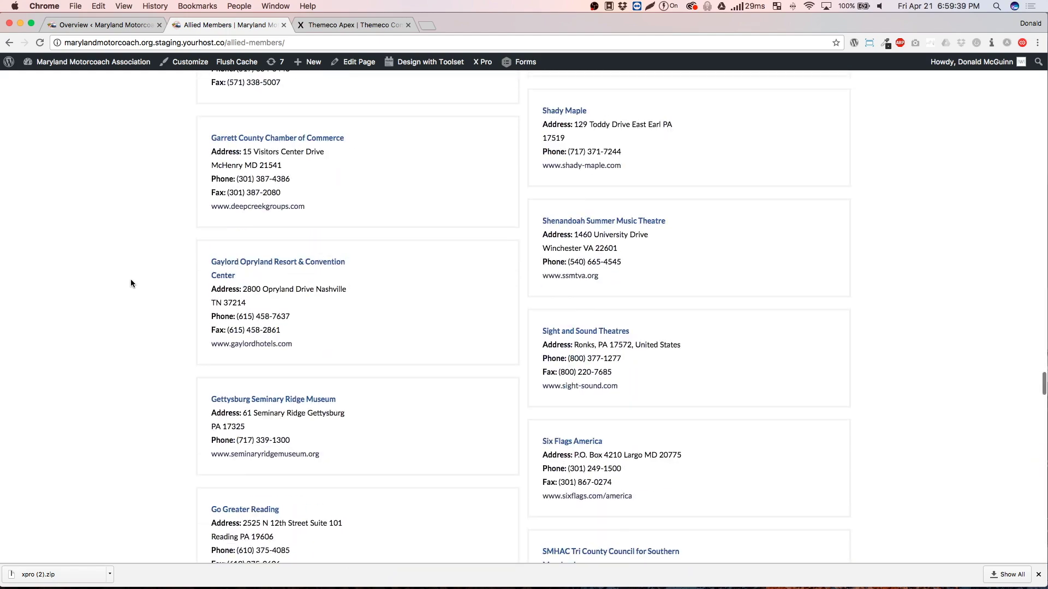
pyautogui.scroll(10, 130, 284)
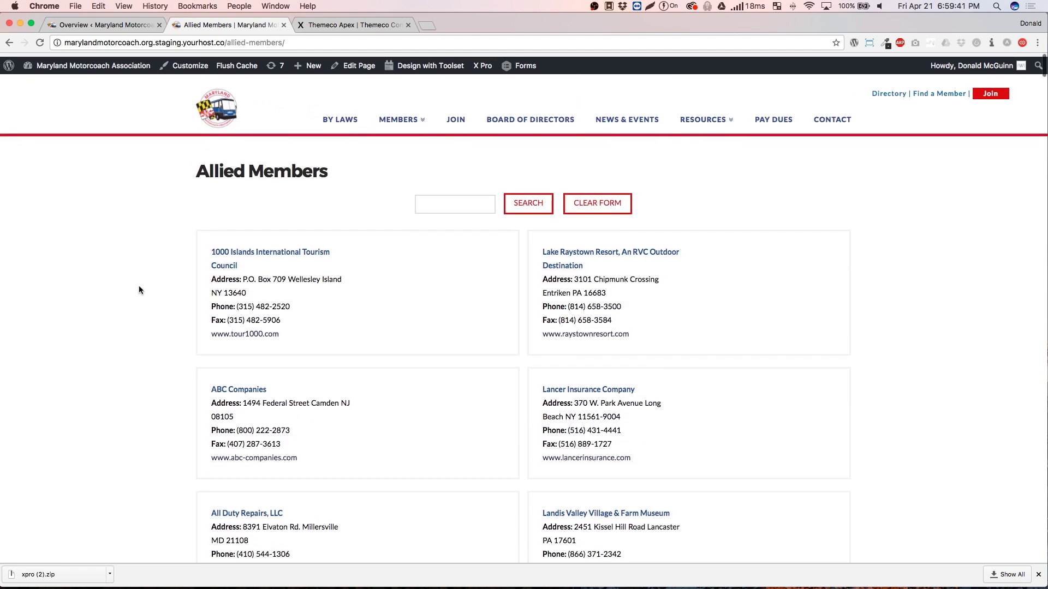
pyautogui.click(456, 115)
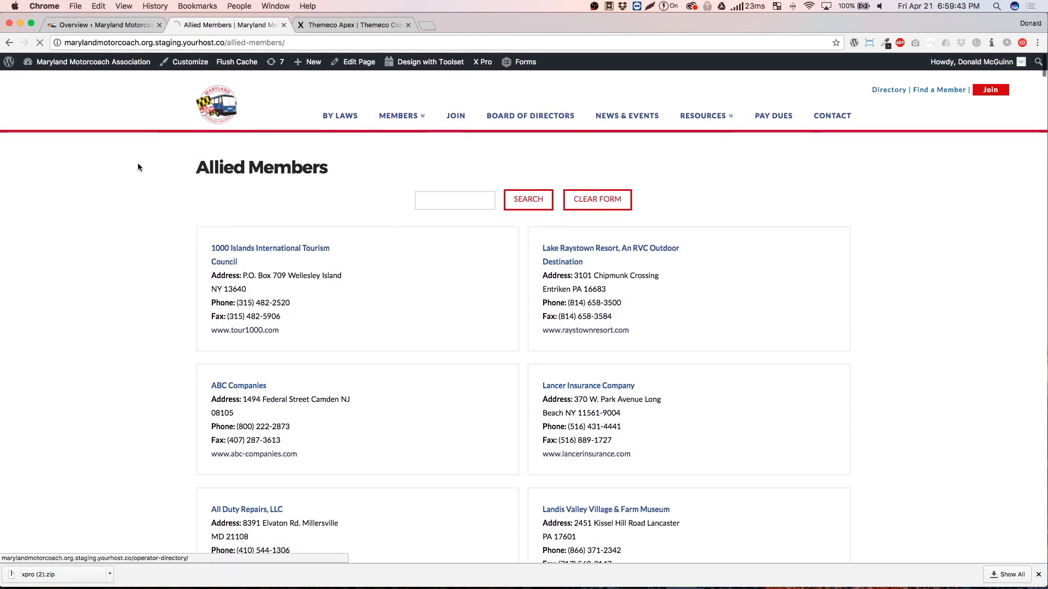
pyautogui.scroll(-5, 92, 228)
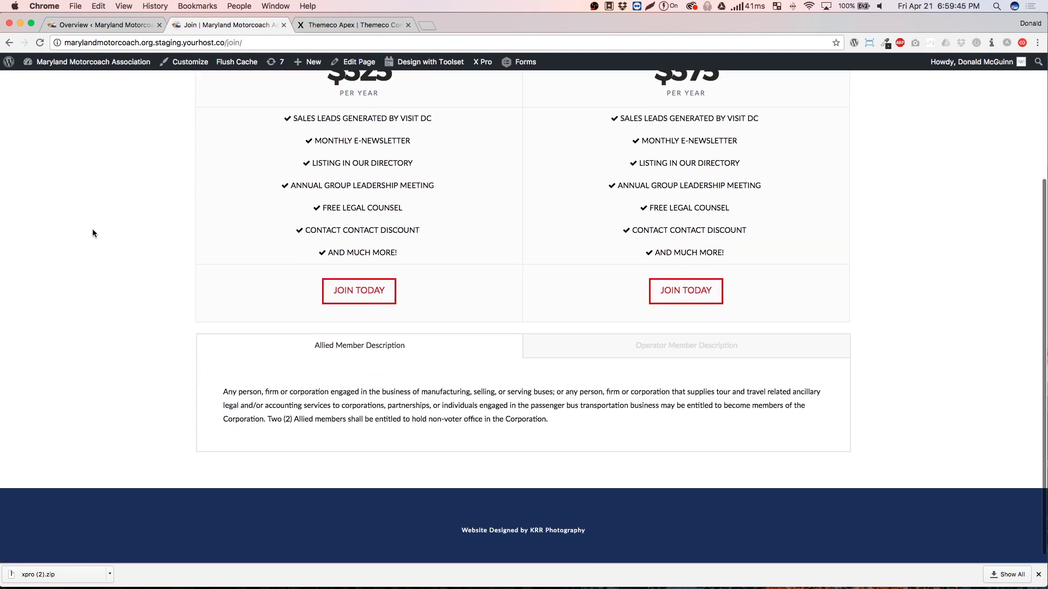
pyautogui.click(617, 340)
pyautogui.click(404, 337)
# Step: Open the Allied Member subscription form from the Join page and inspect its fields through to the payment section
pyautogui.click(361, 285)
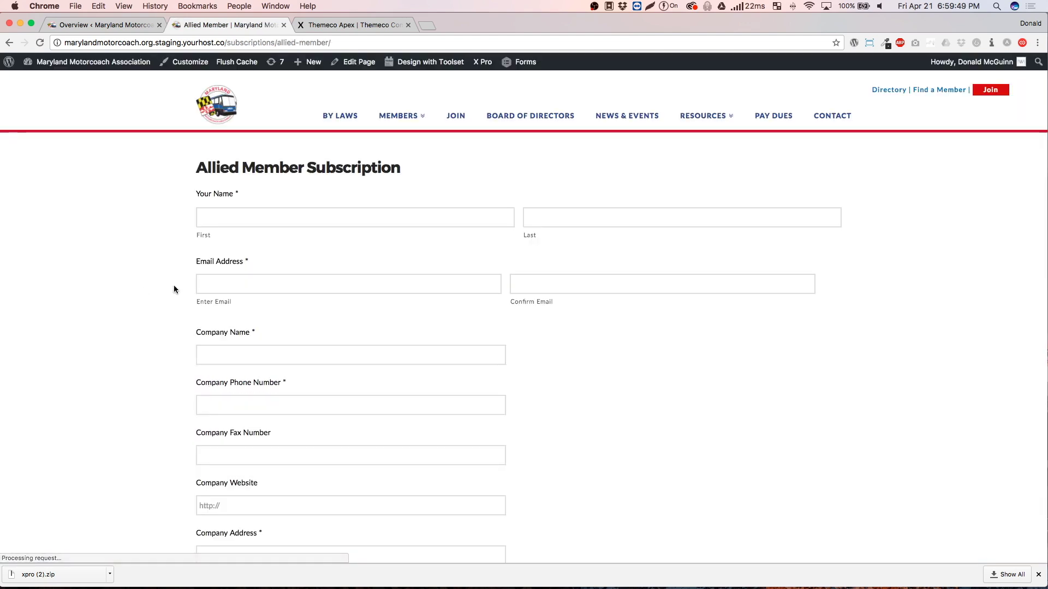
pyautogui.click(258, 219)
pyautogui.scroll(-10, 262, 281)
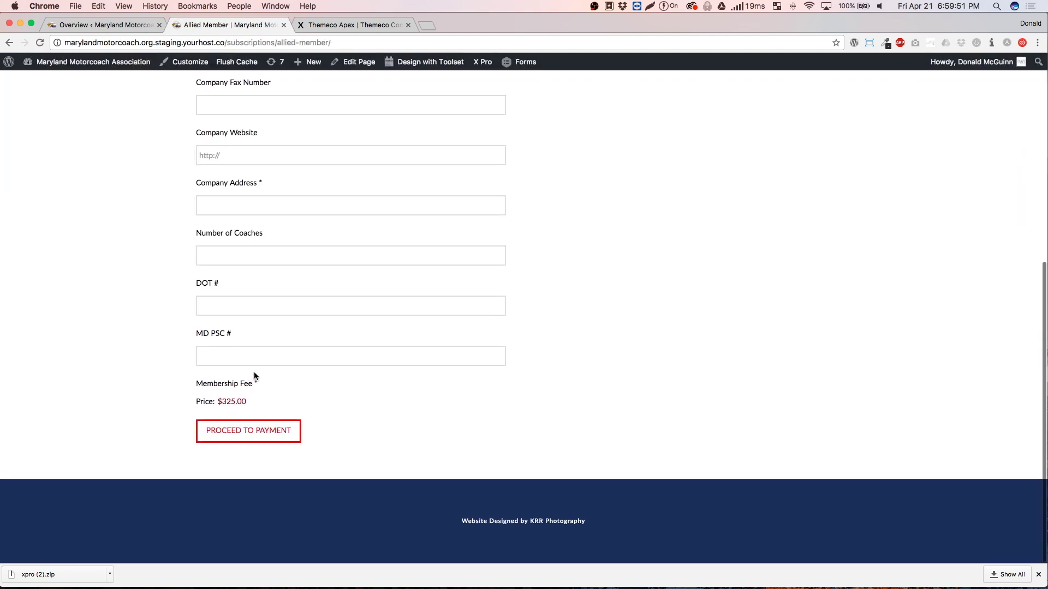
pyautogui.scroll(10, 246, 350)
# Step: Check the News & Events page and the 2017 MMA Group Leader Travel Showcase post
pyautogui.click(627, 116)
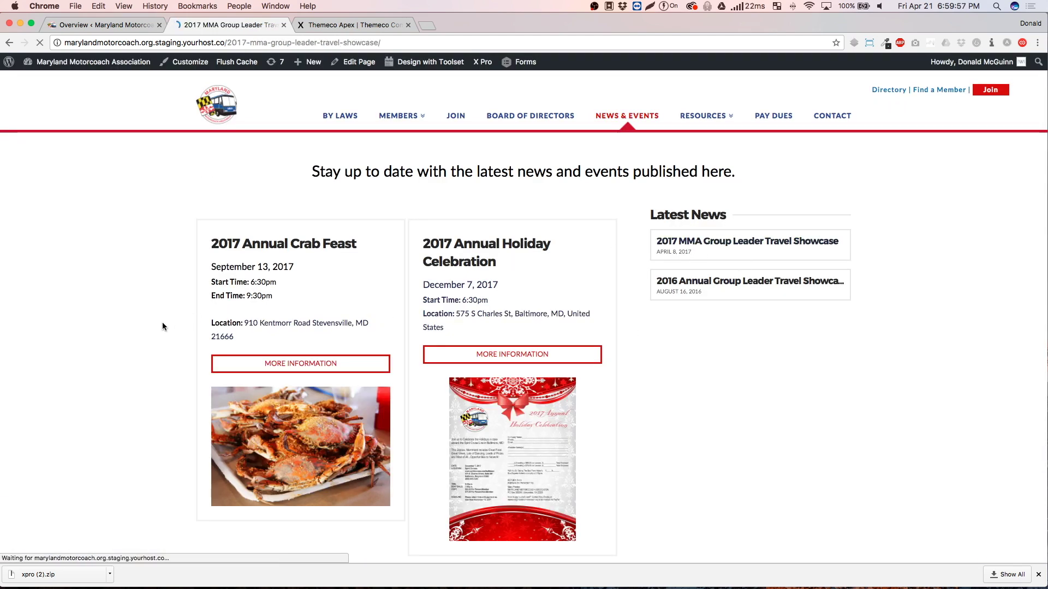
pyautogui.scroll(-5, 164, 322)
pyautogui.scroll(5, 163, 326)
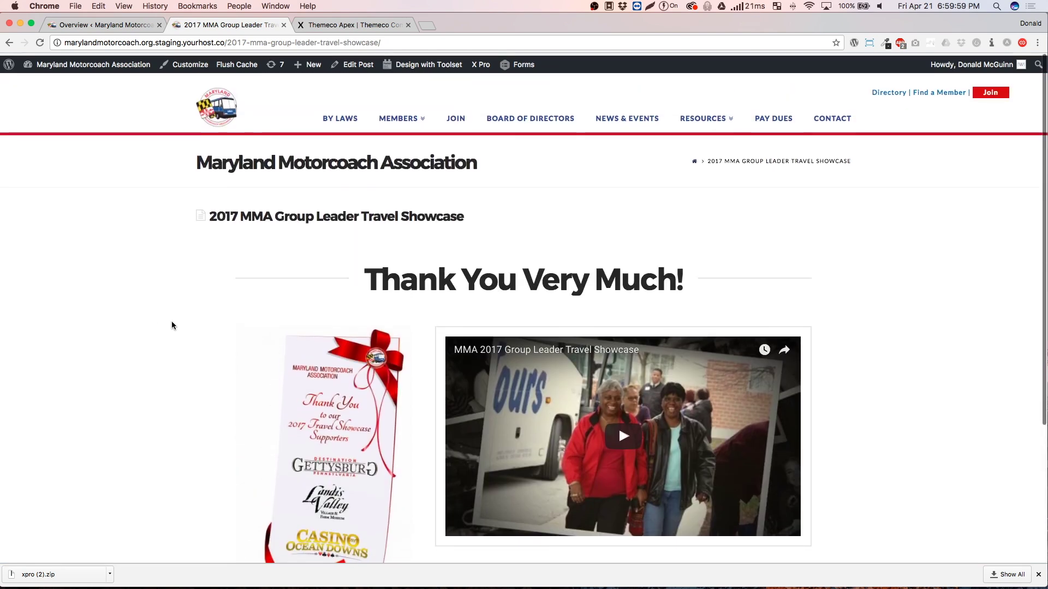
# Step: Open the Pay Dues page and test expanding and collapsing the Allied and Operator payment forms
pyautogui.click(773, 116)
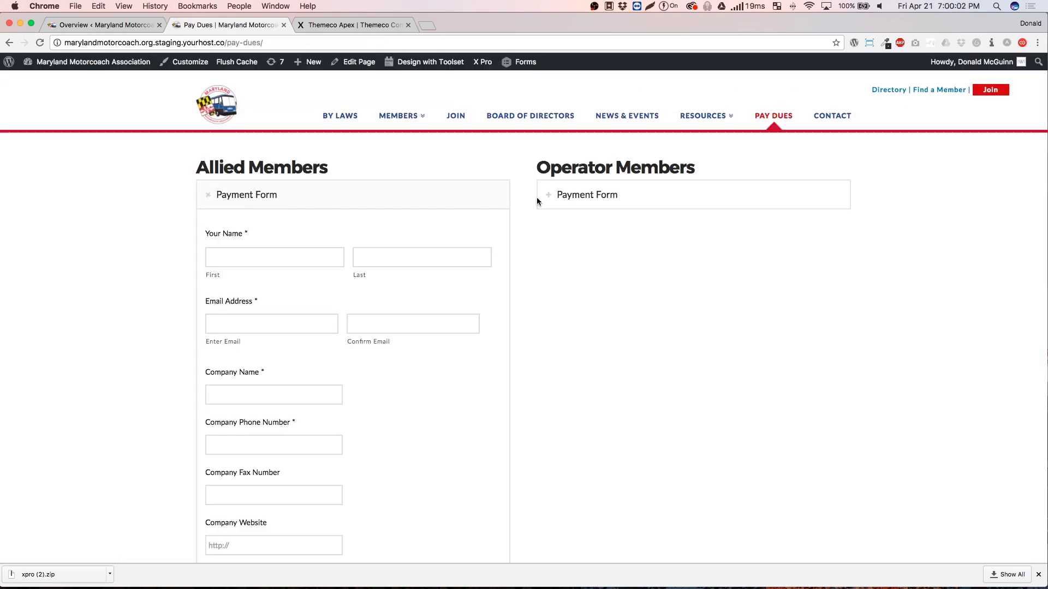
pyautogui.click(594, 201)
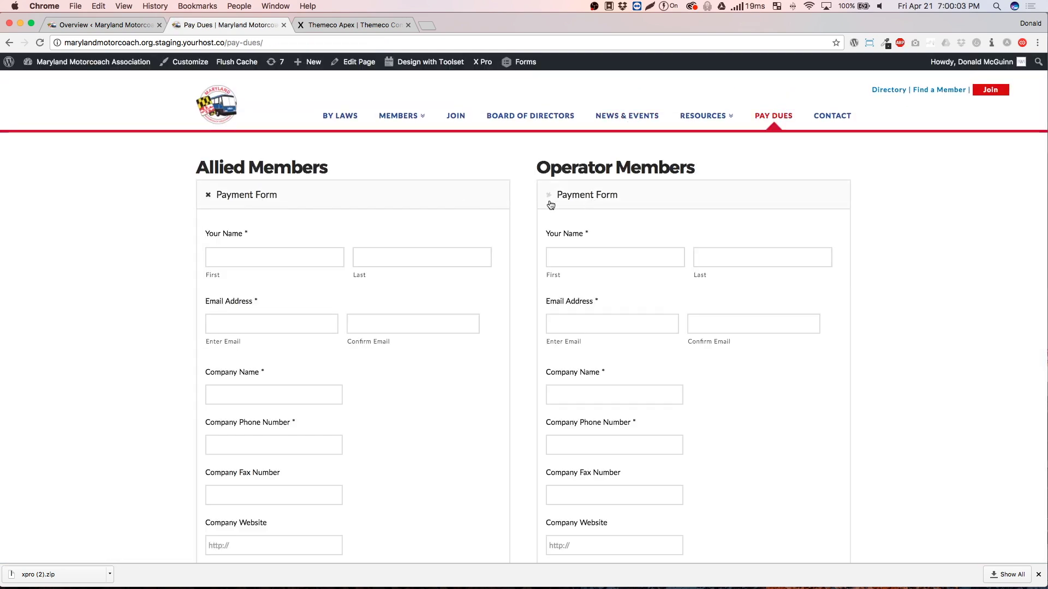
pyautogui.click(429, 194)
pyautogui.click(622, 198)
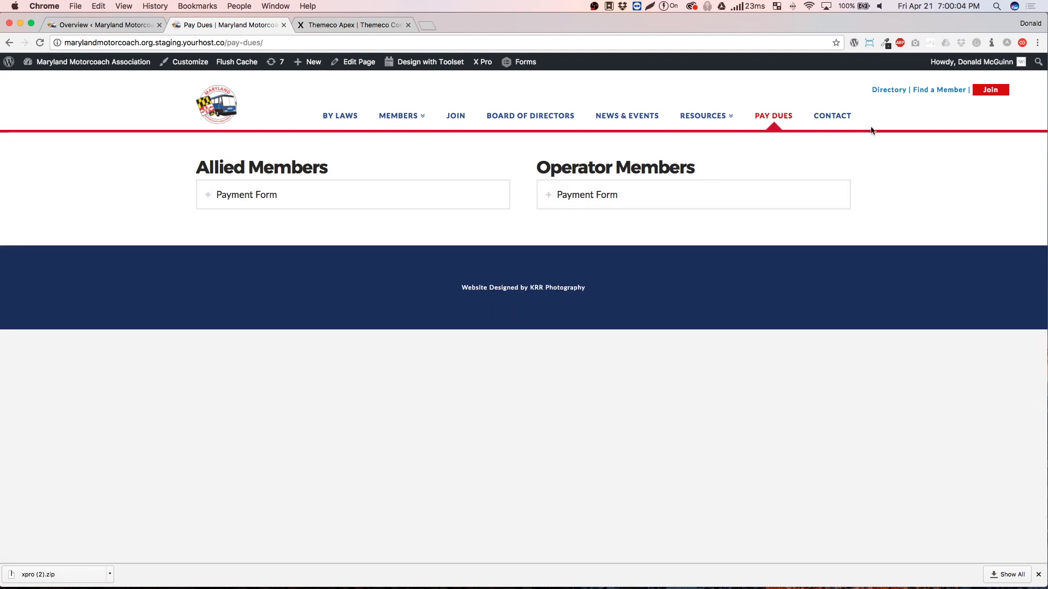
# Step: Open the Find a Member page and search the directory for "trailways"
pyautogui.click(927, 92)
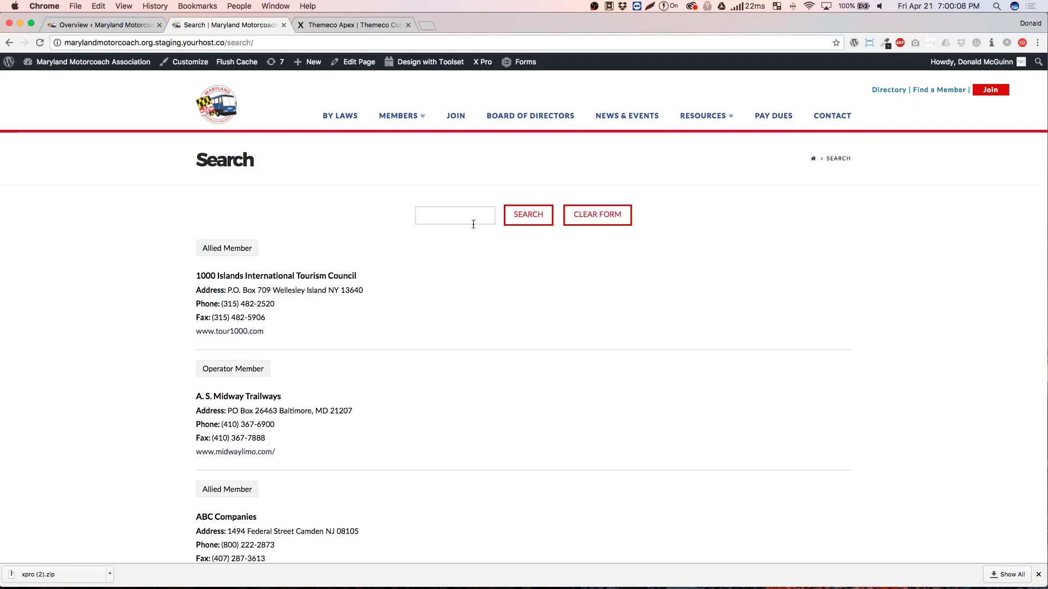
pyautogui.click(473, 223)
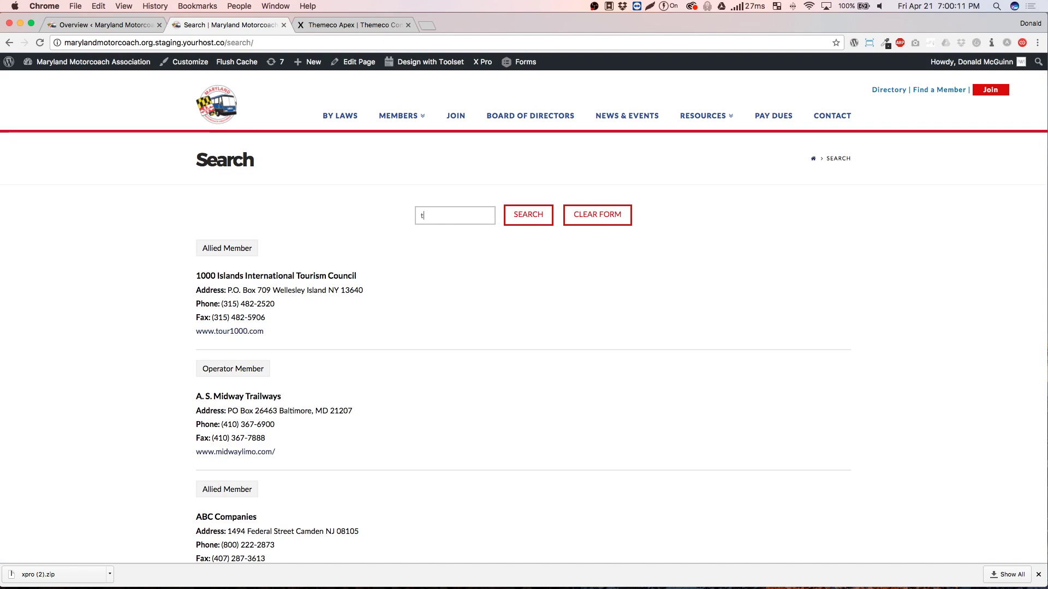
pyautogui.write('trailways')
pyautogui.press('Return')
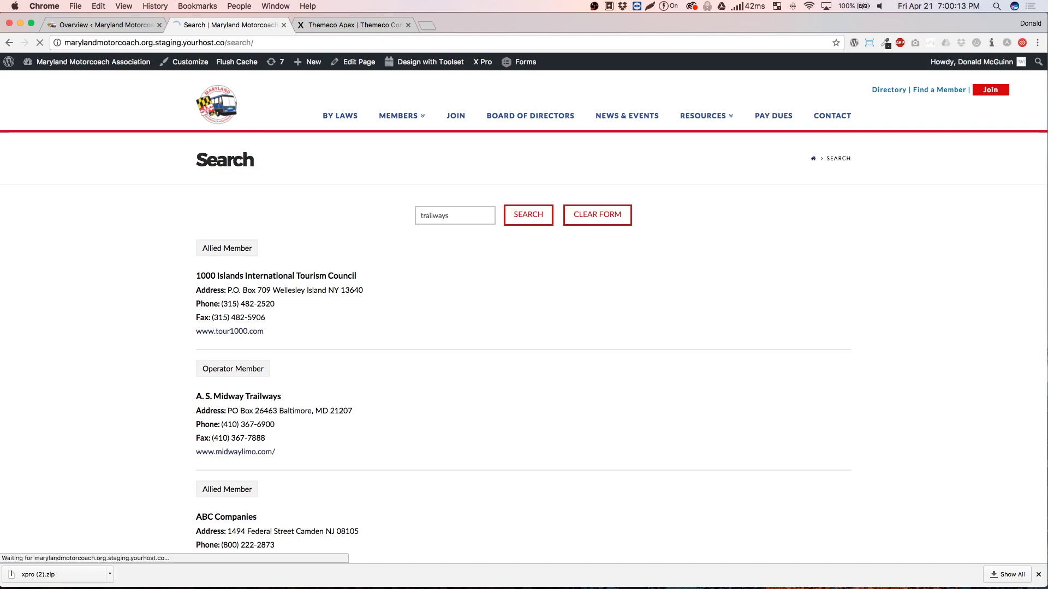
pyautogui.moveTo(221, 276); pyautogui.dragTo(301, 310)
pyautogui.click(301, 310)
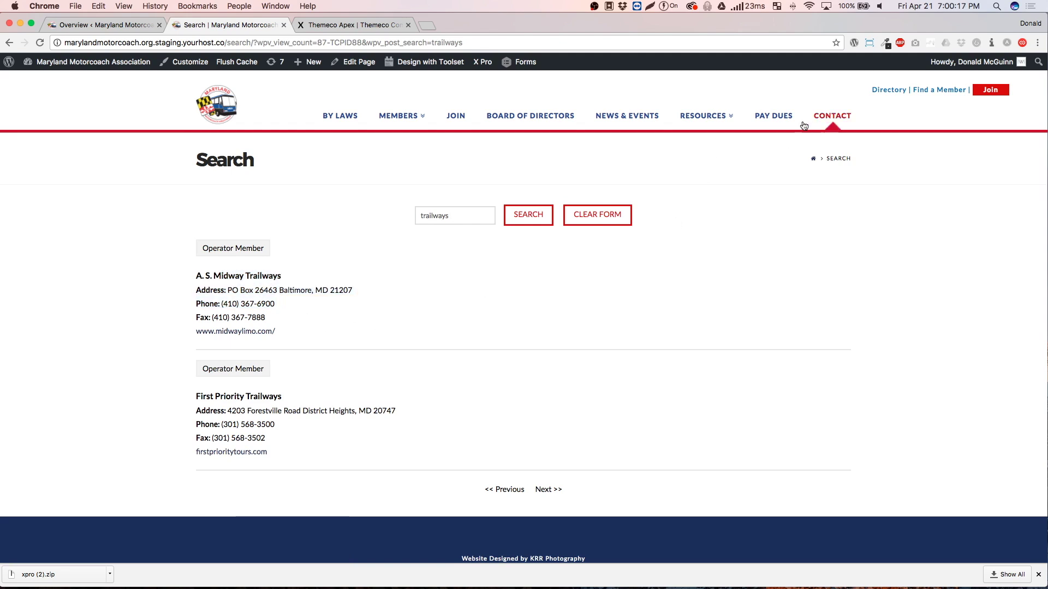
# Step: Check the Government Affairs and Rules & Regulations resource pages, ending back on the staging homepage
pyautogui.moveTo(703, 115)
pyautogui.click(651, 154)
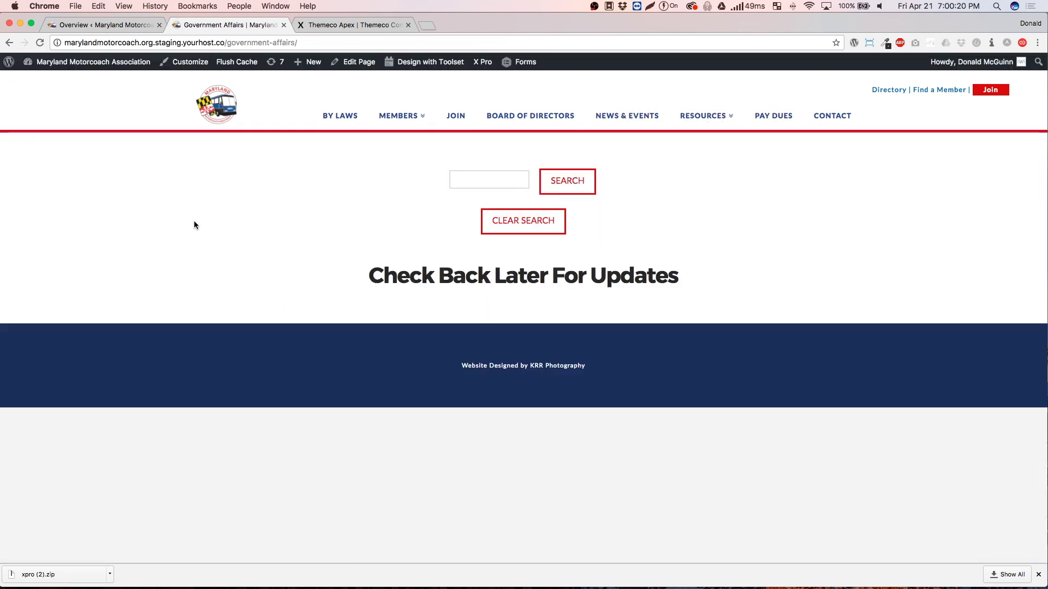
pyautogui.moveTo(703, 116)
pyautogui.click(669, 173)
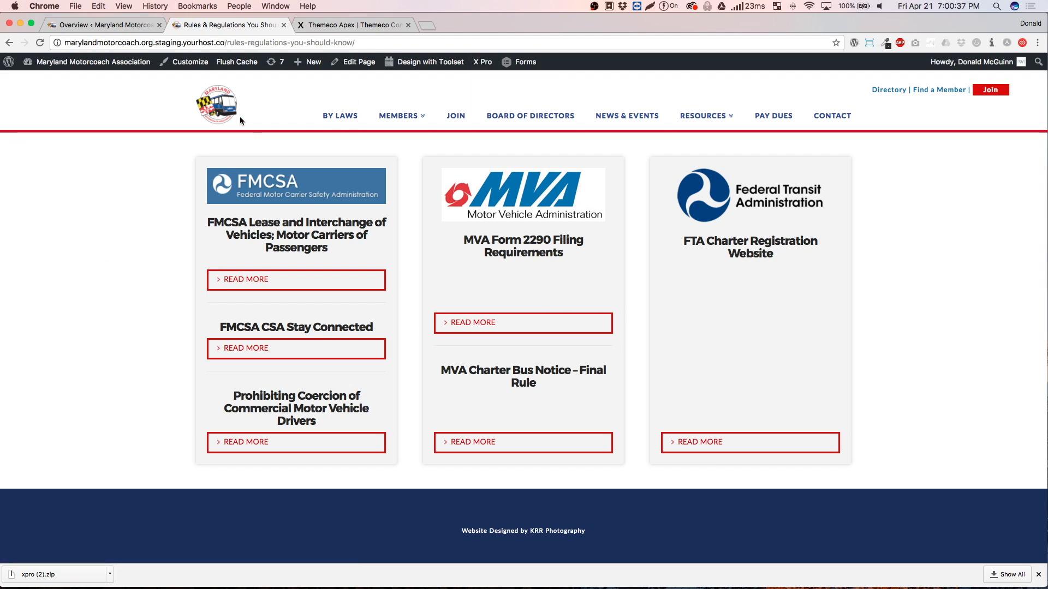
pyautogui.click(217, 109)
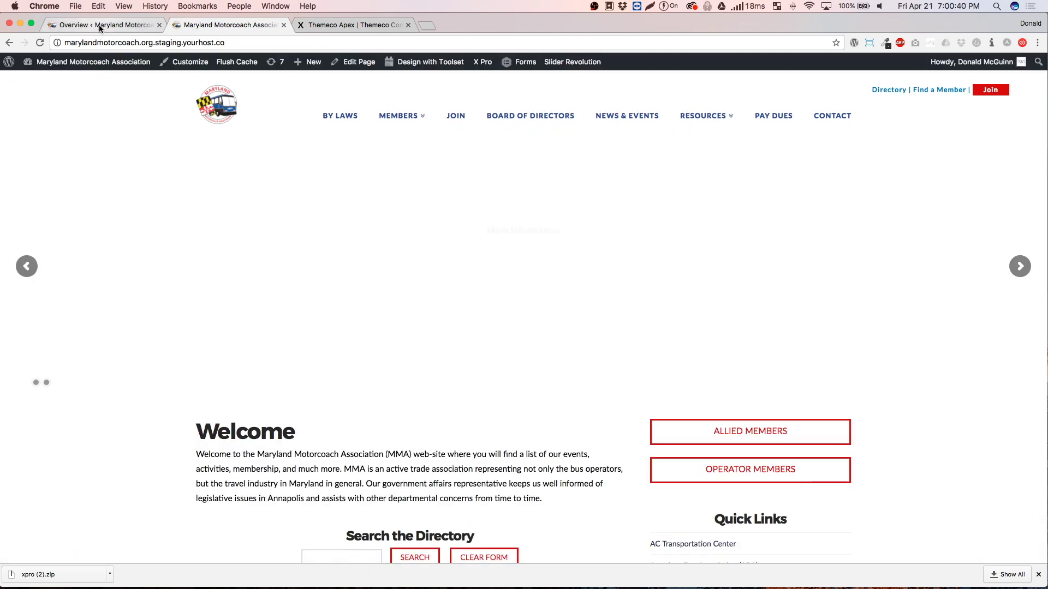
# Step: Start updating only the Slider Revolution plugin from the staging site's WordPress updates page
pyautogui.click(102, 25)
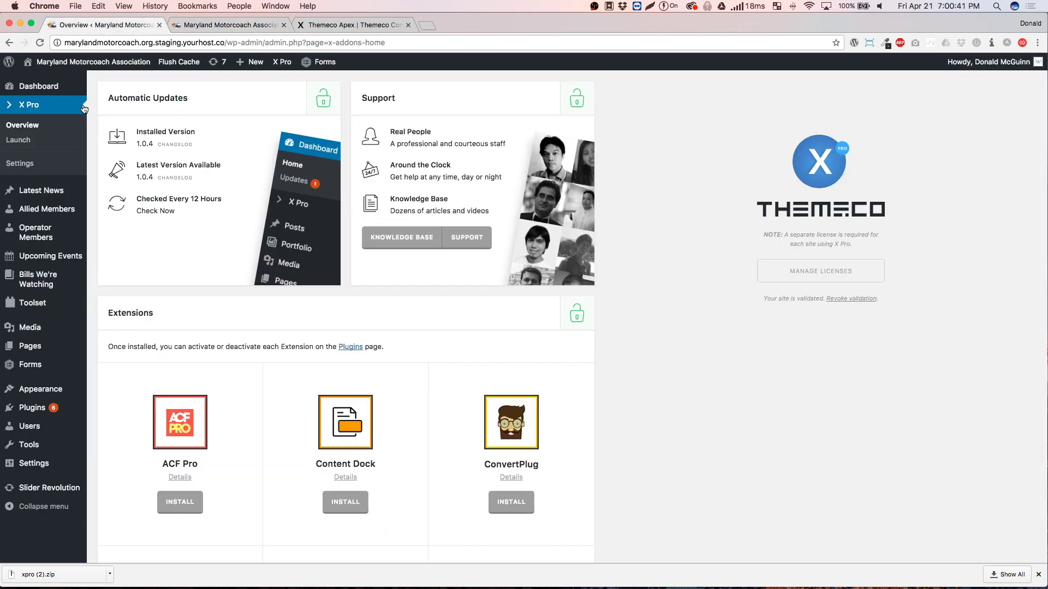
pyautogui.moveTo(76, 87)
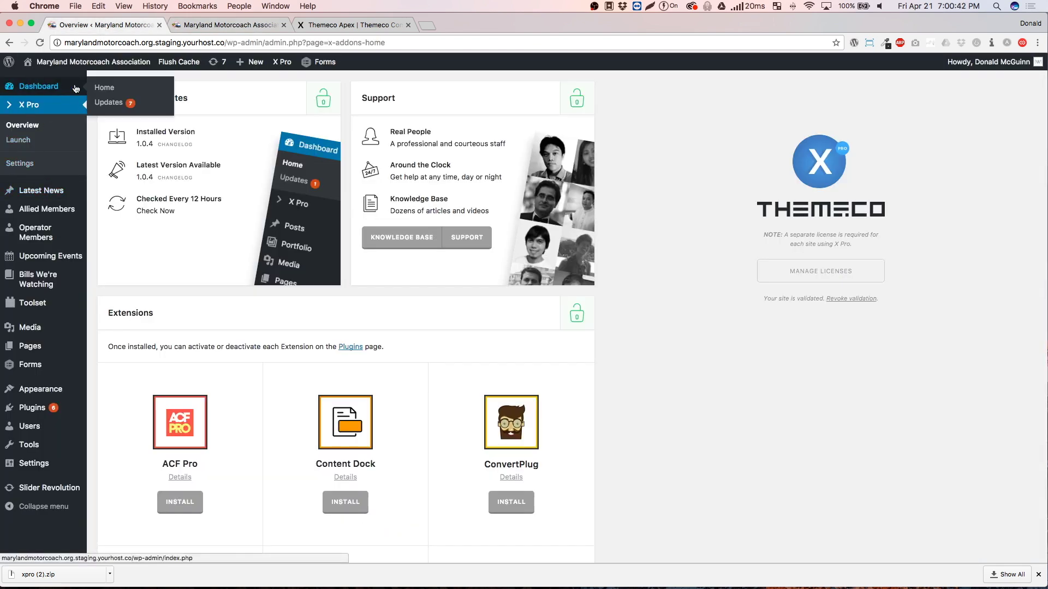
pyautogui.click(103, 103)
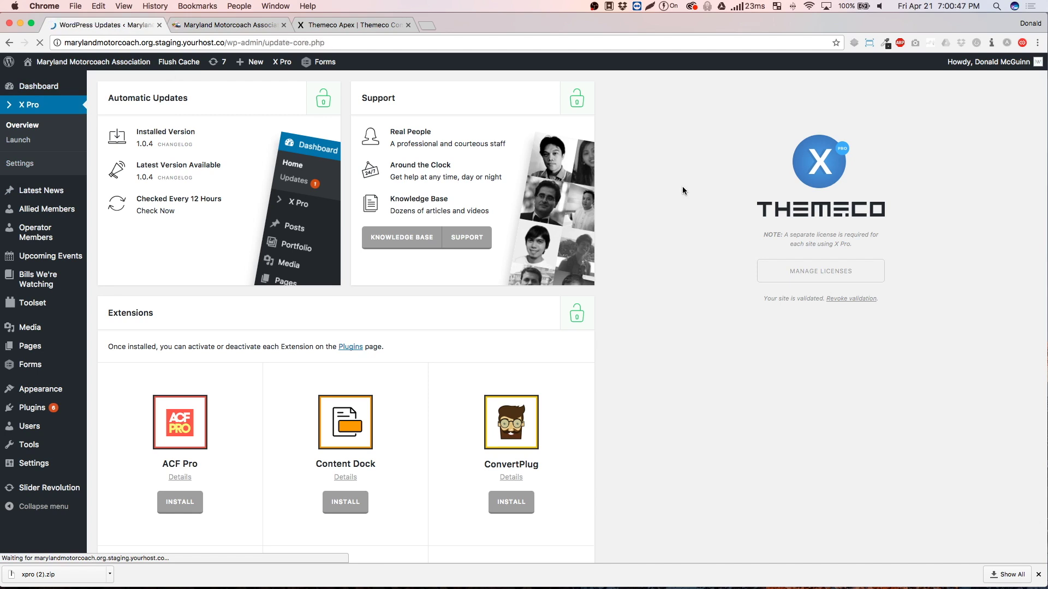
pyautogui.scroll(-3, 179, 219)
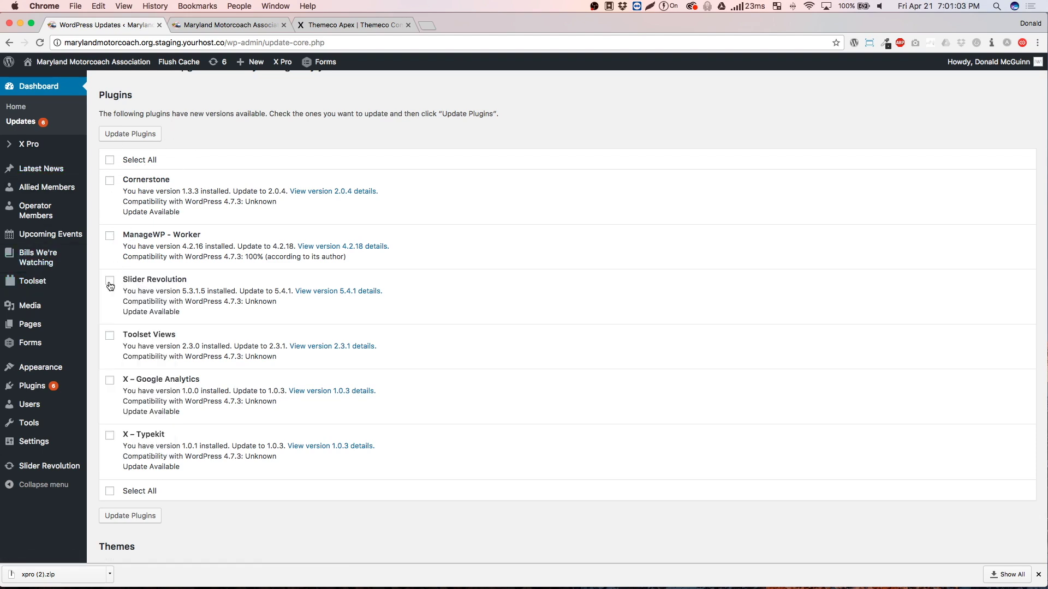
pyautogui.moveTo(127, 277); pyautogui.dragTo(194, 279)
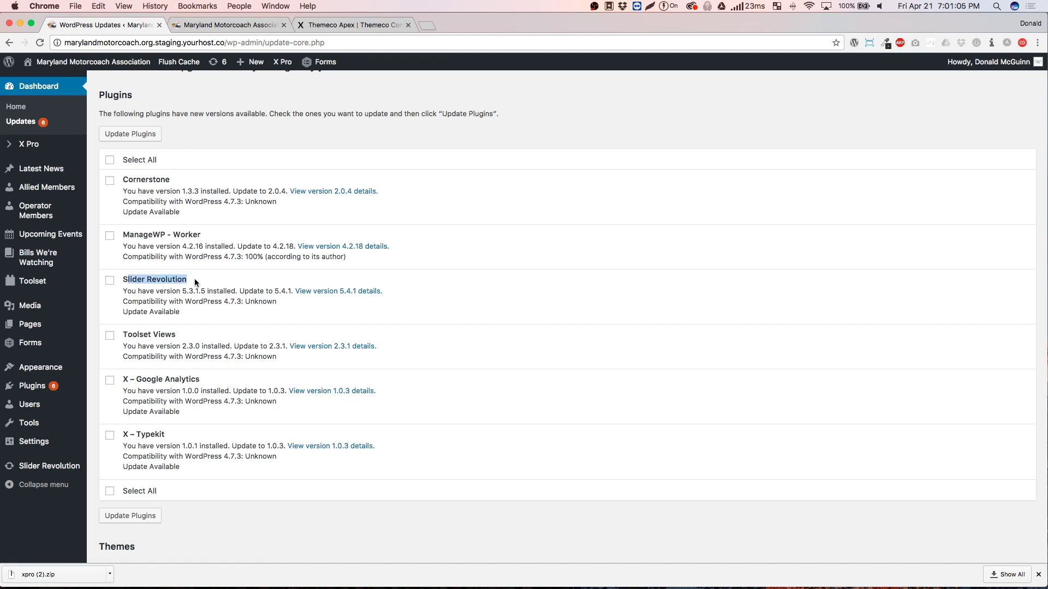
pyautogui.click(195, 278)
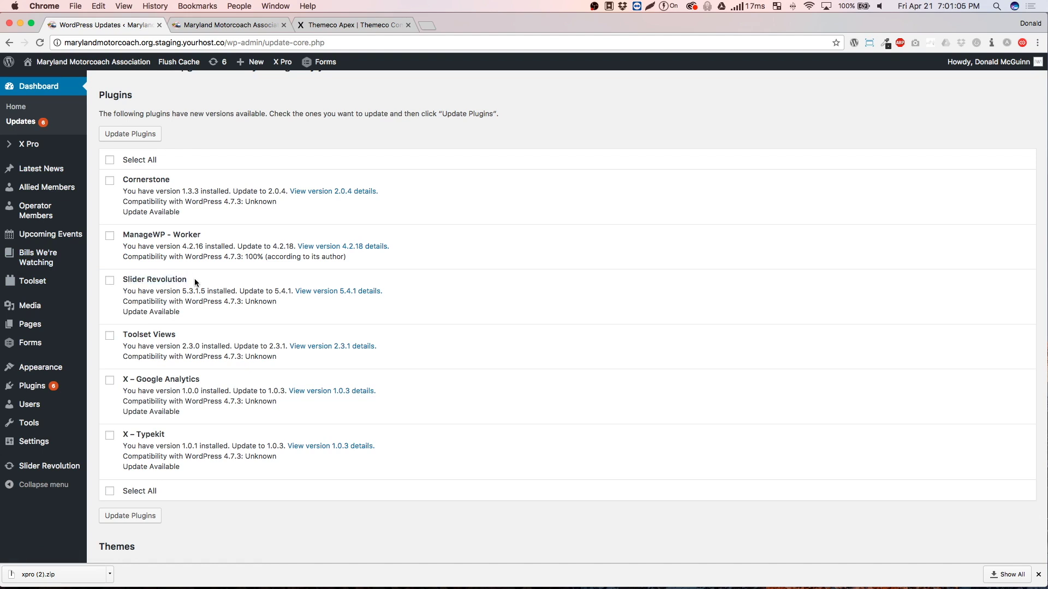
pyautogui.click(110, 280)
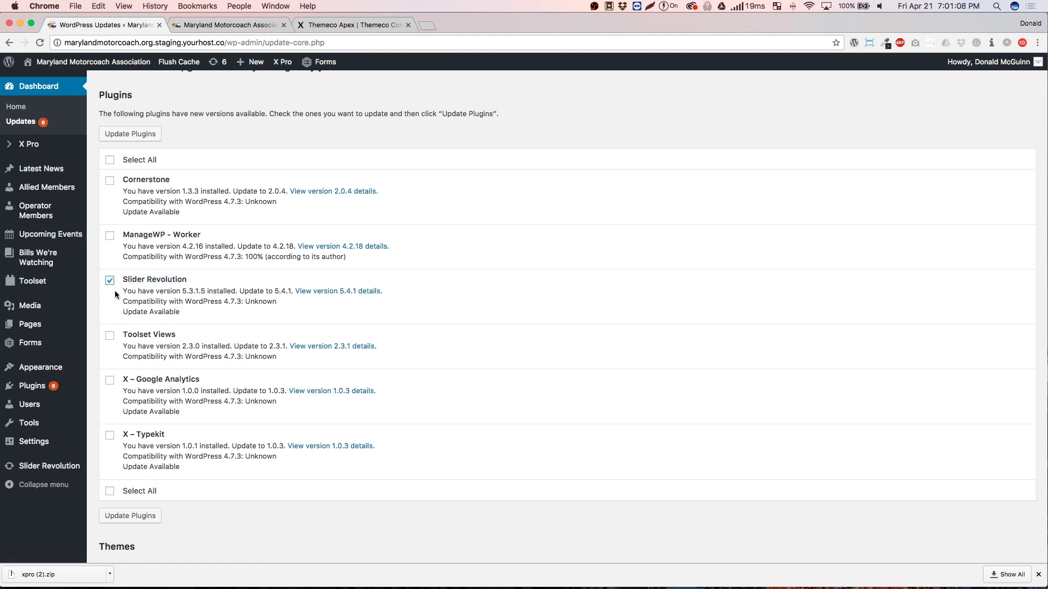
pyautogui.click(131, 134)
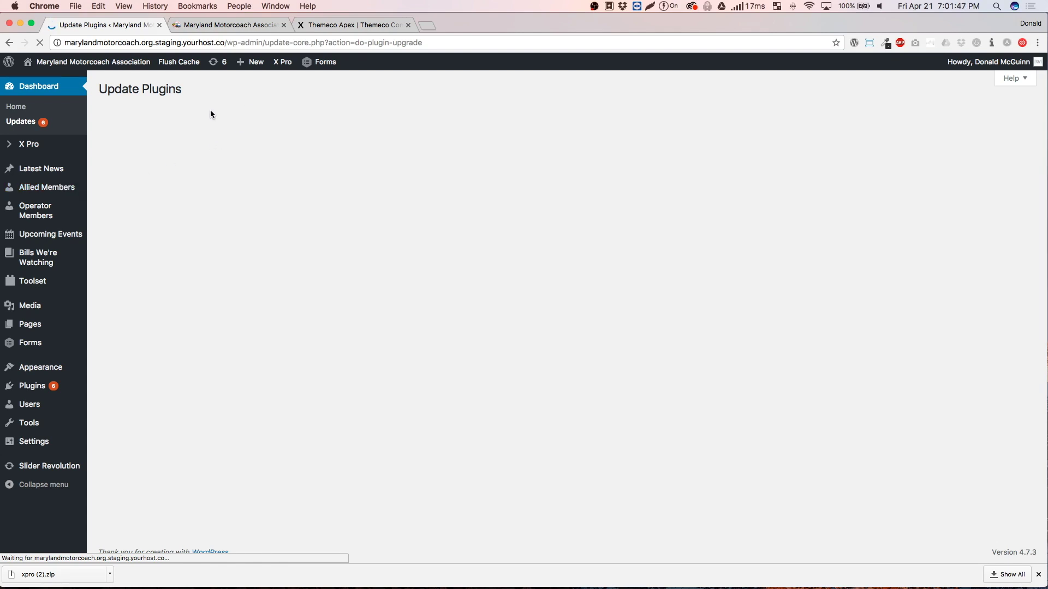
pyautogui.click(217, 26)
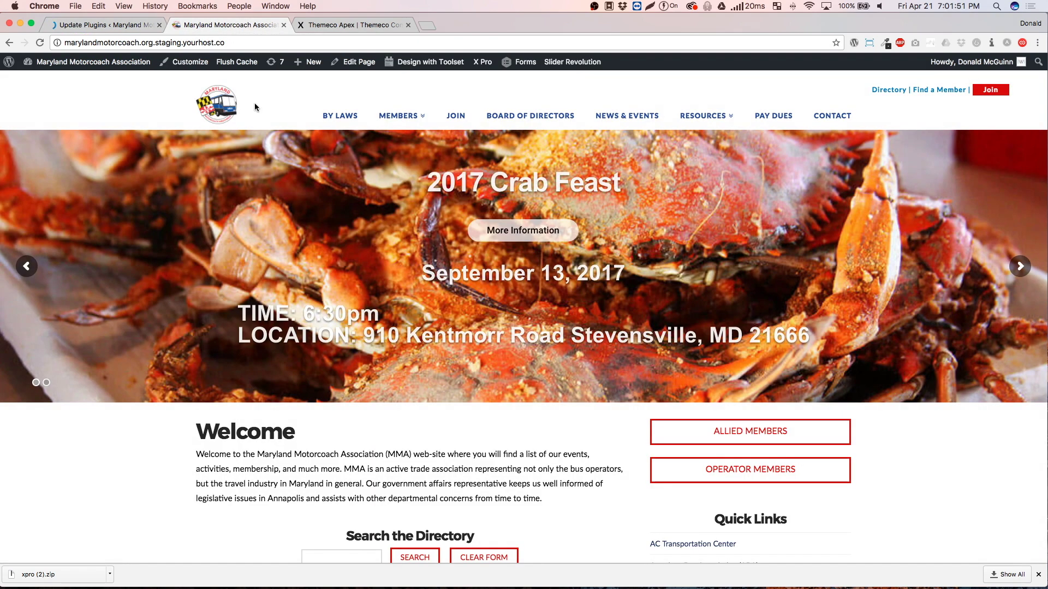
pyautogui.click(427, 26)
pyautogui.write('maryland')
pyautogui.press('Return')
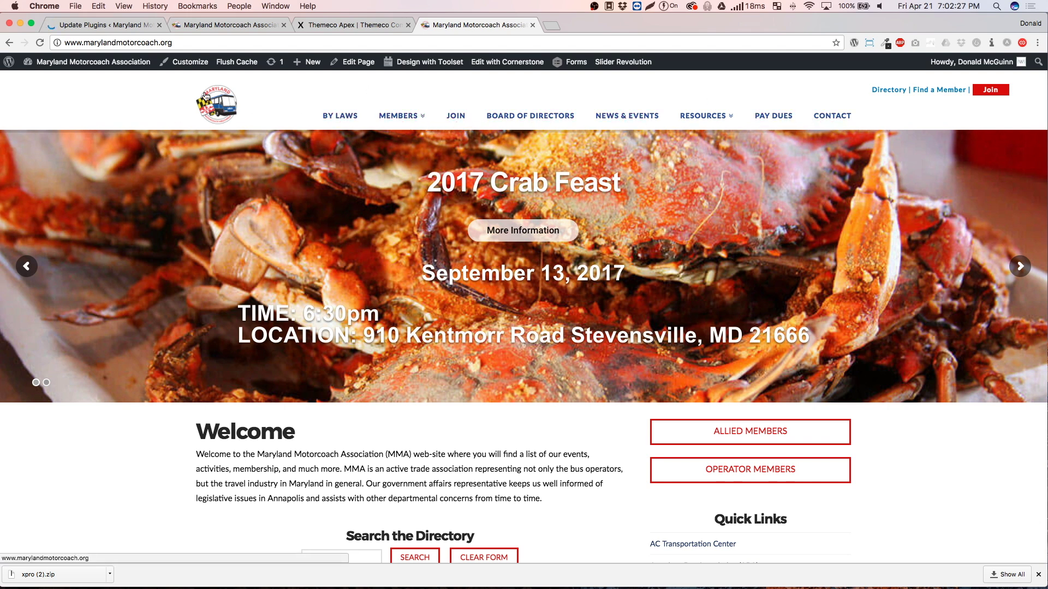
pyautogui.click(104, 23)
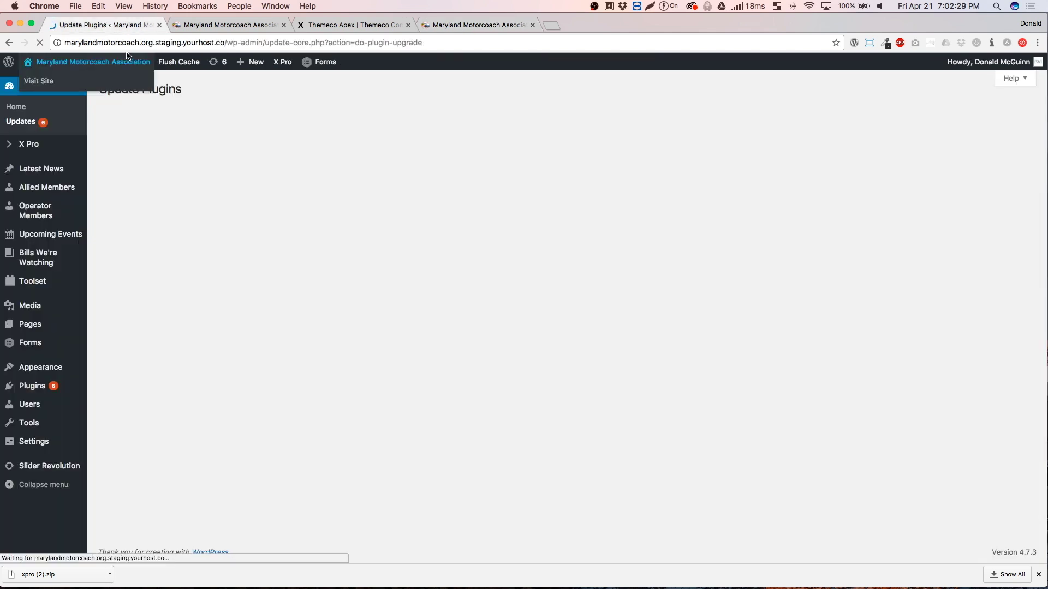
pyautogui.click(454, 25)
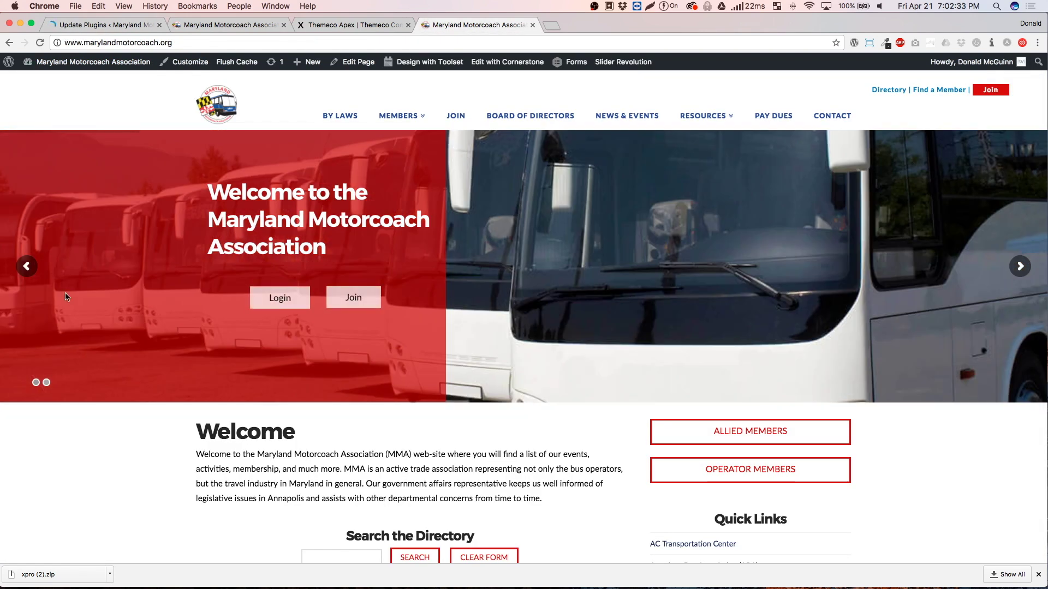
pyautogui.scroll(-5, 64, 292)
pyautogui.scroll(5, 68, 298)
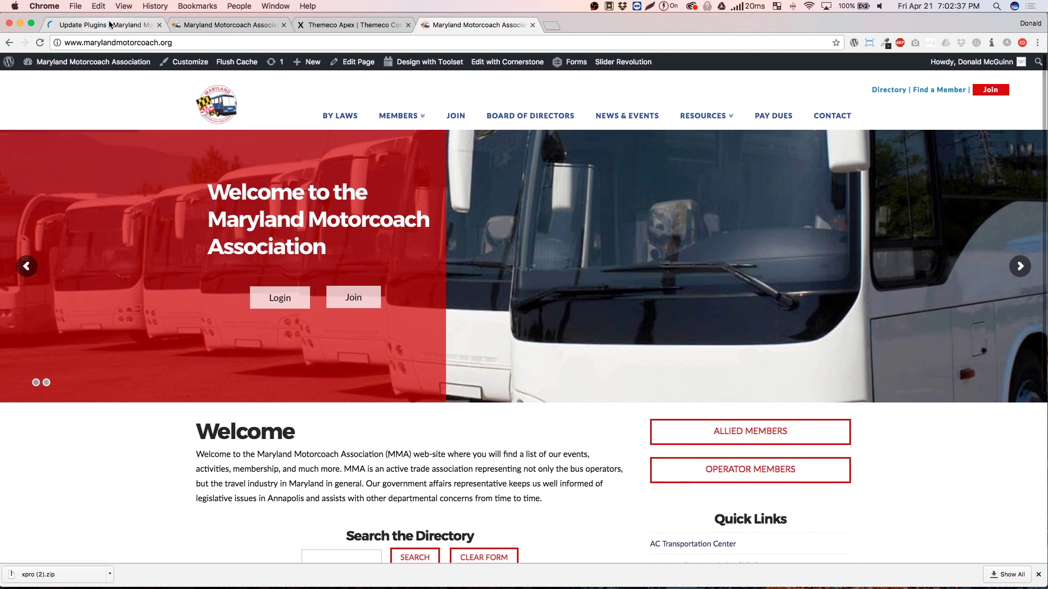
# Step: Check on the plugin update's progress and place the live site's tab directly beside the staging homepage's tab
pyautogui.click(104, 25)
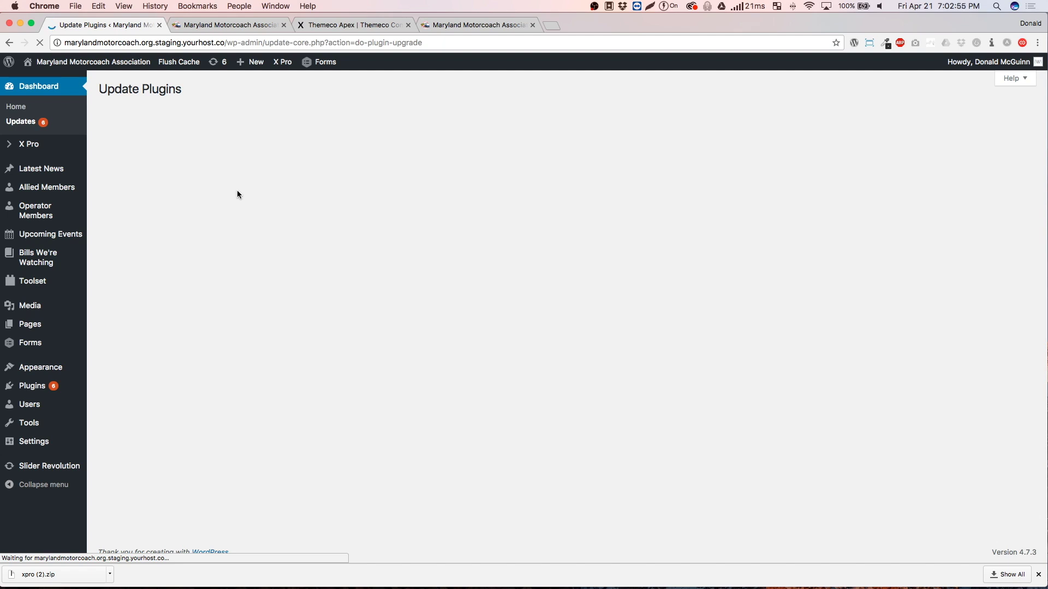
pyautogui.click(223, 121)
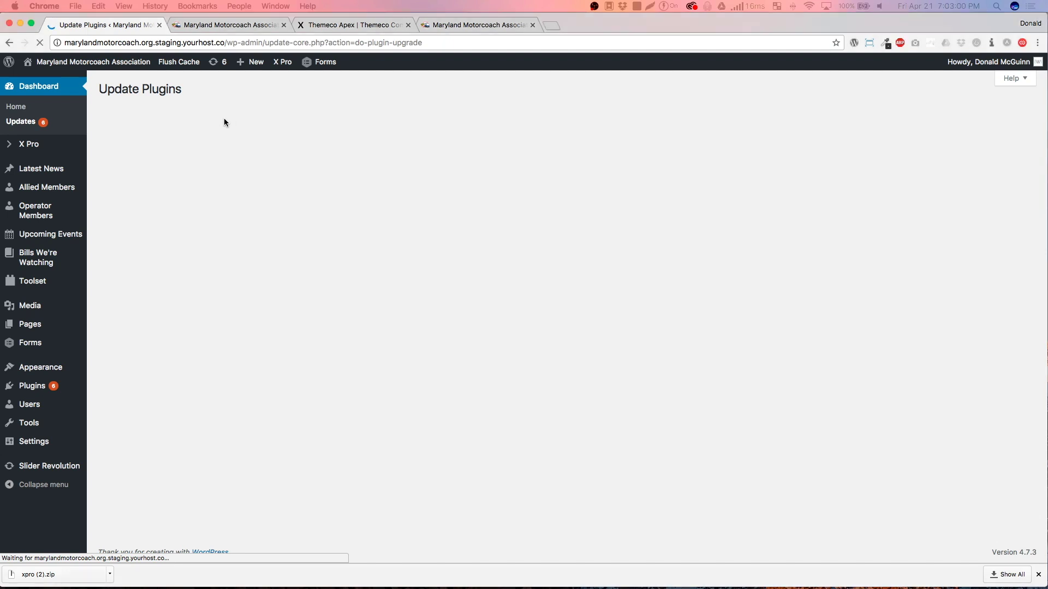
pyautogui.click(232, 25)
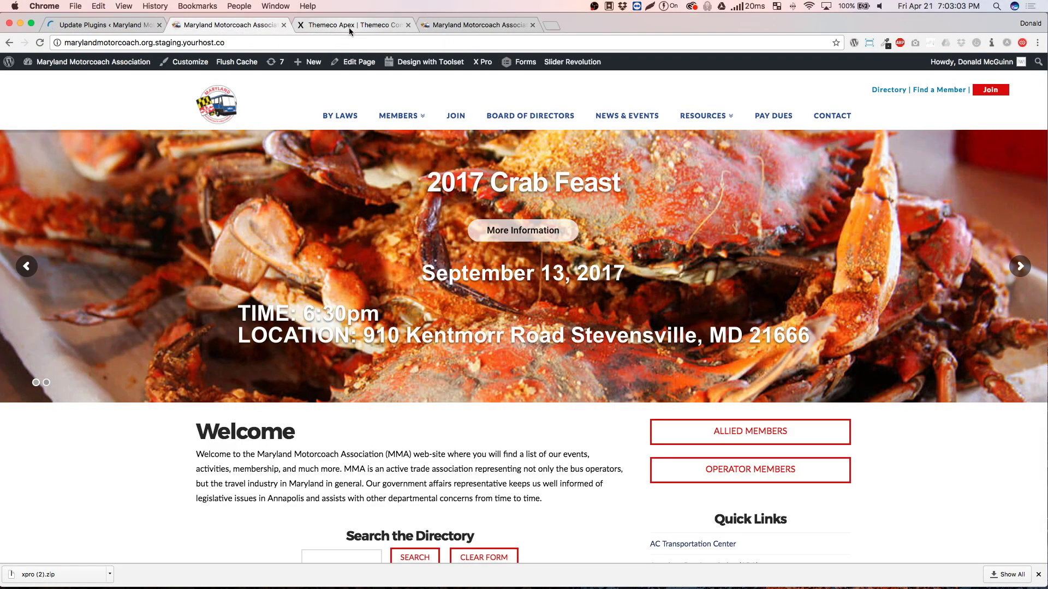
pyautogui.moveTo(445, 27); pyautogui.dragTo(343, 27)
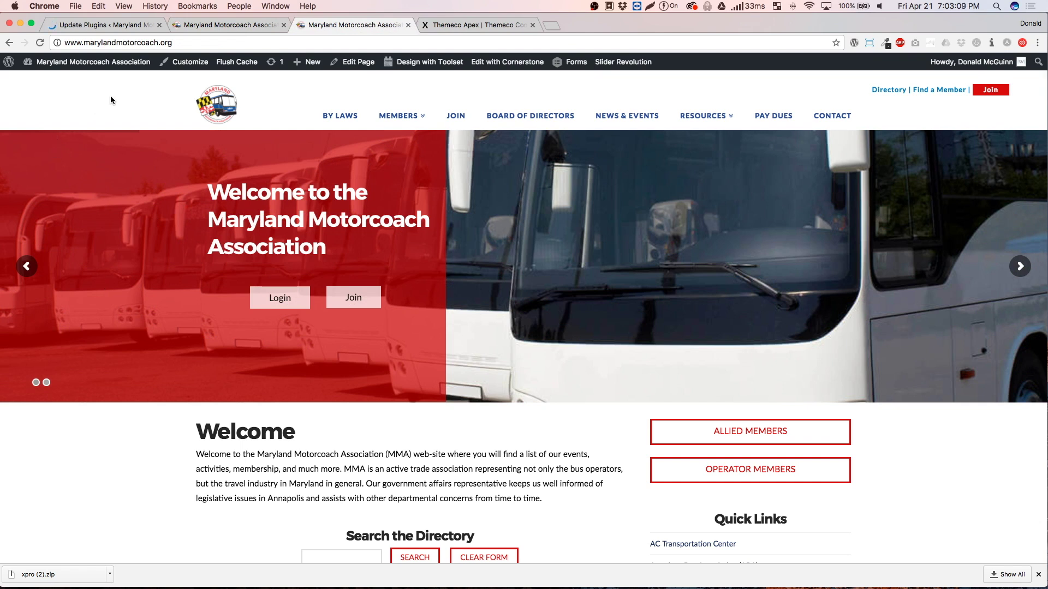
# Step: Examine the live site's homepage from its header and slider down to the footer credit, ending back at its header
pyautogui.scroll(-5, 101, 163)
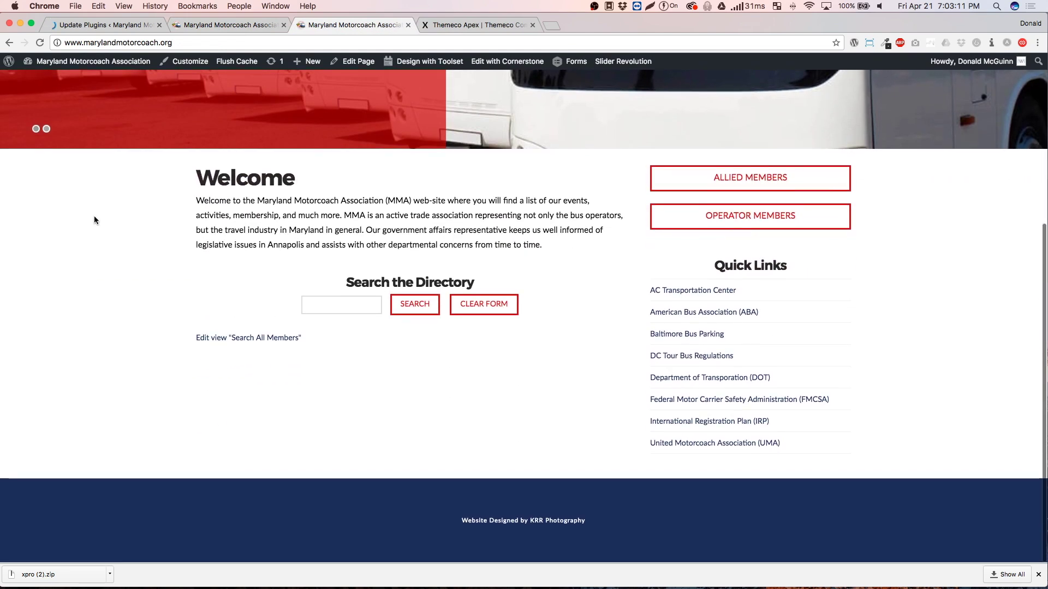
pyautogui.scroll(5, 94, 217)
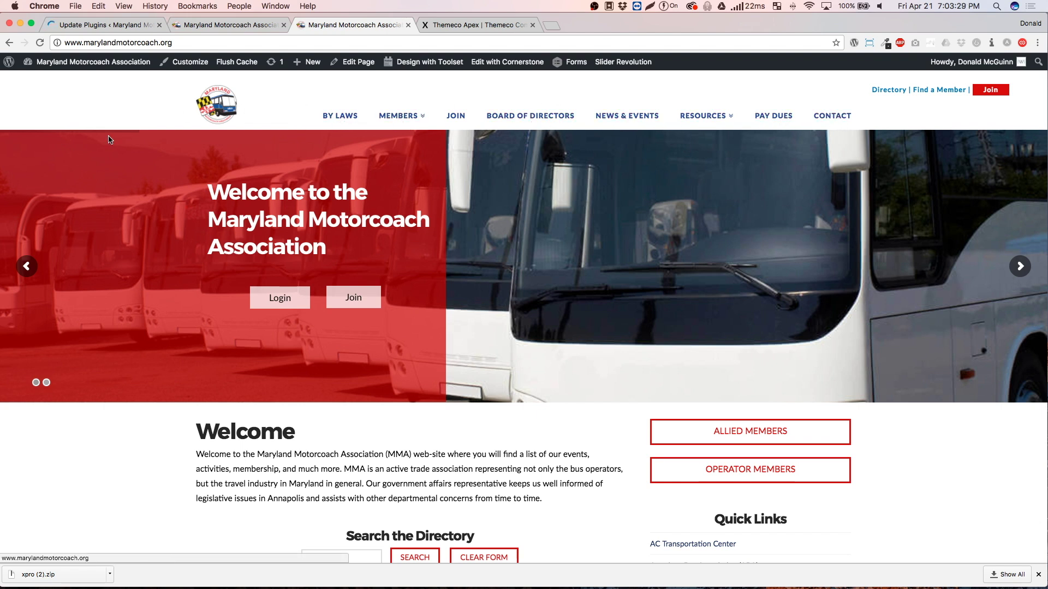
pyautogui.scroll(-5, 109, 140)
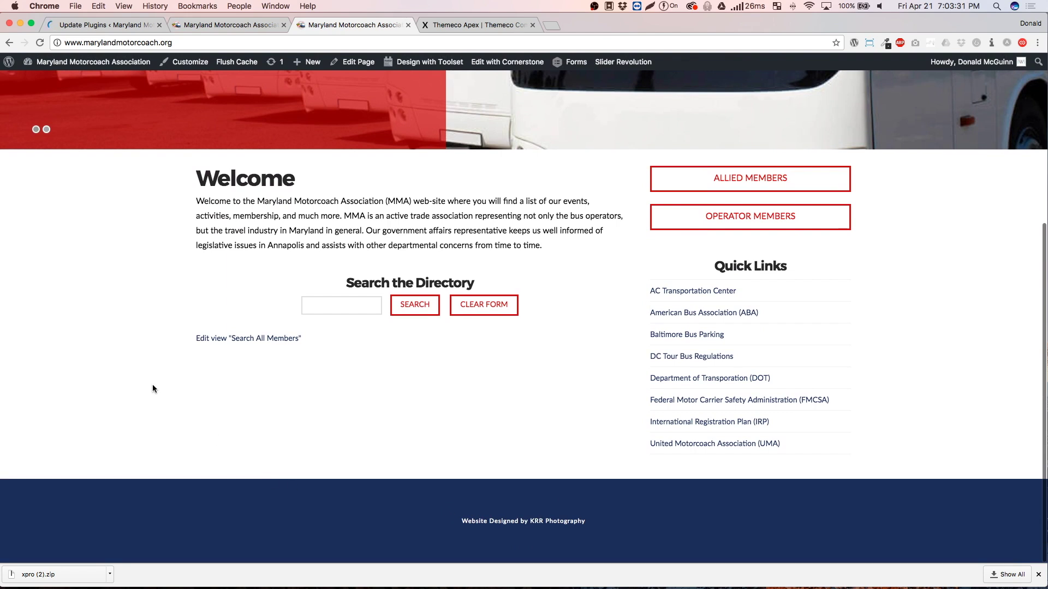
pyautogui.scroll(1, 99, 367)
pyautogui.scroll(-1, 100, 368)
pyautogui.scroll(1, 102, 370)
pyautogui.scroll(-1, 101, 370)
pyautogui.doubleClick(565, 521)
pyautogui.click(119, 392)
pyautogui.scroll(5, 123, 382)
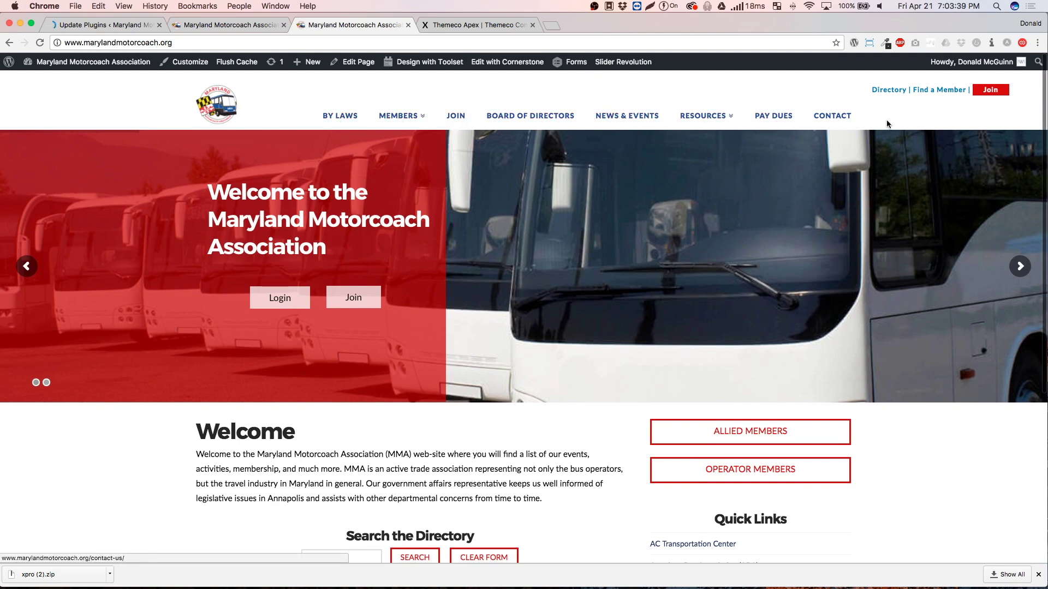
# Step: Reload the staging homepage and check the progress of the Slider Revolution update
pyautogui.click(109, 25)
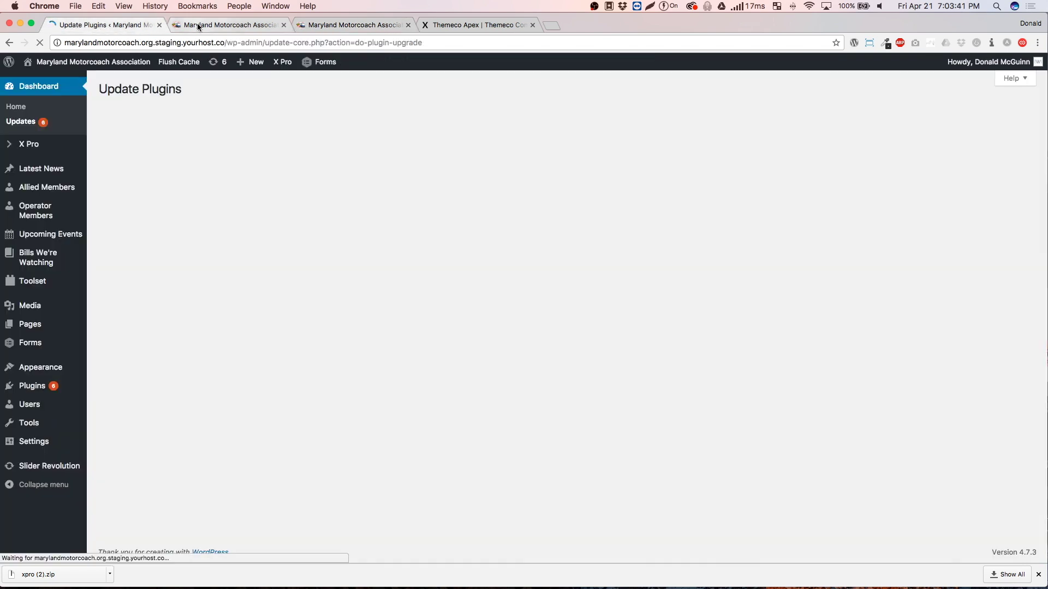
pyautogui.click(198, 25)
pyautogui.press('super+r')
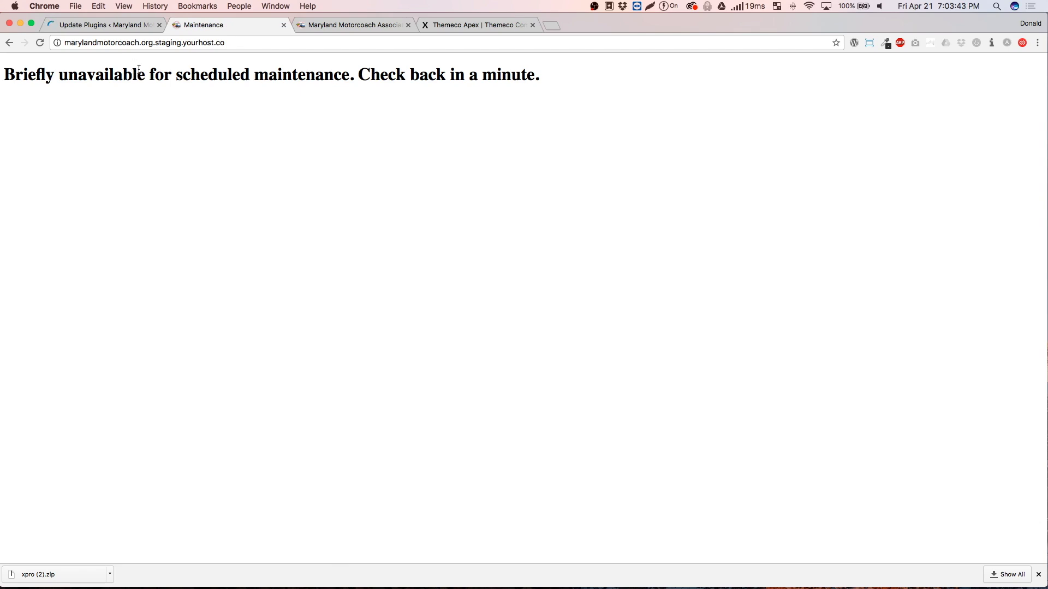
pyautogui.click(335, 25)
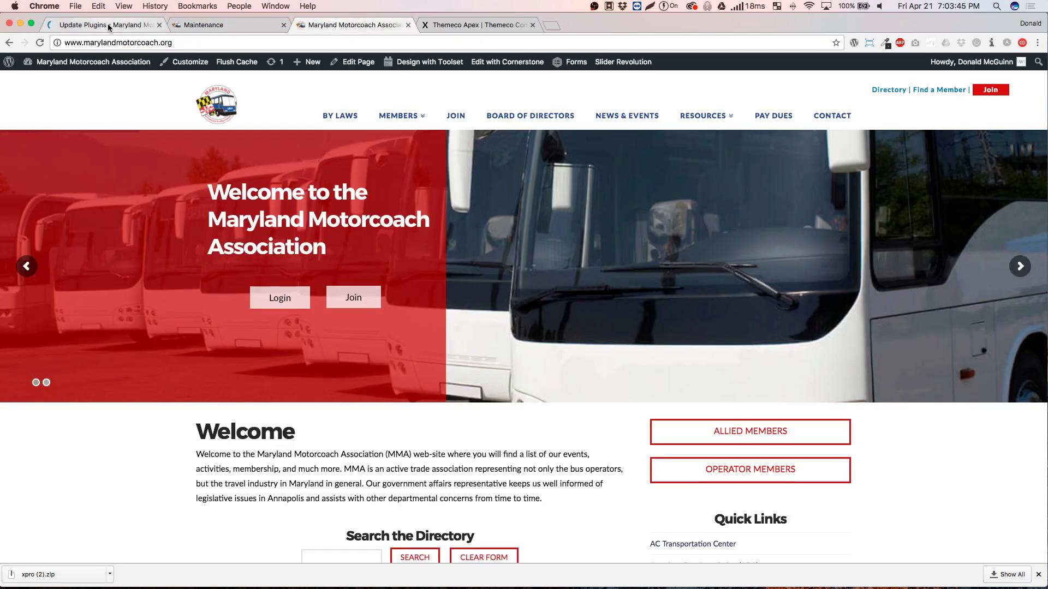
pyautogui.click(109, 26)
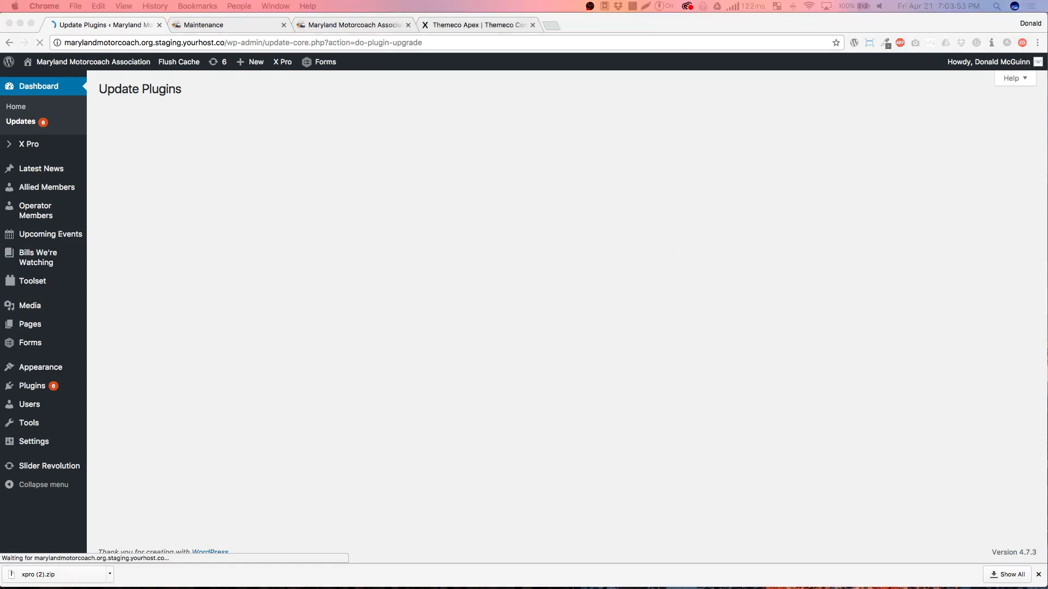
pyautogui.click(274, 200)
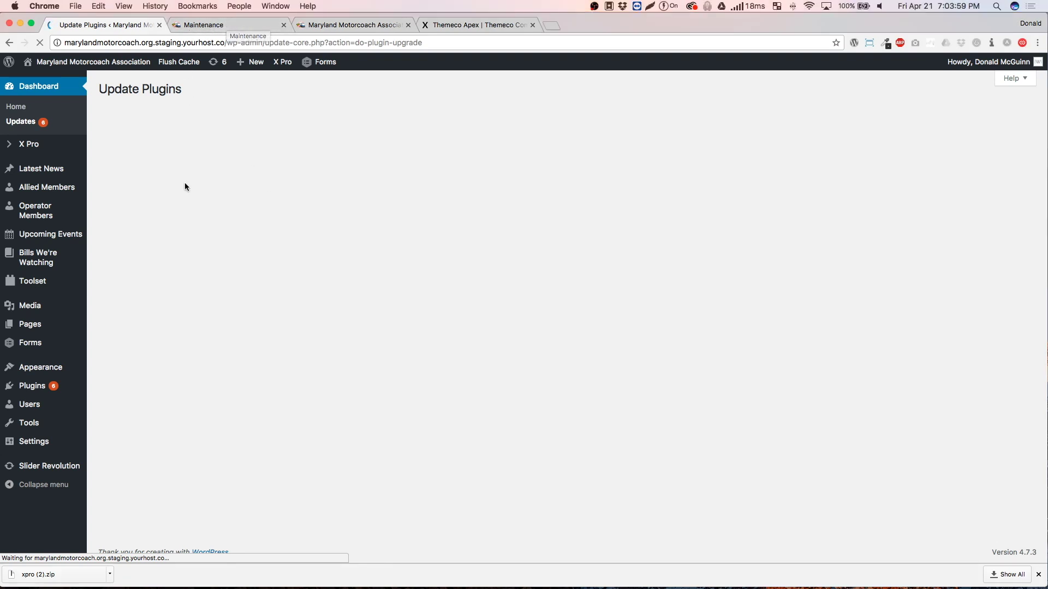
pyautogui.moveTo(185, 89); pyautogui.dragTo(100, 87)
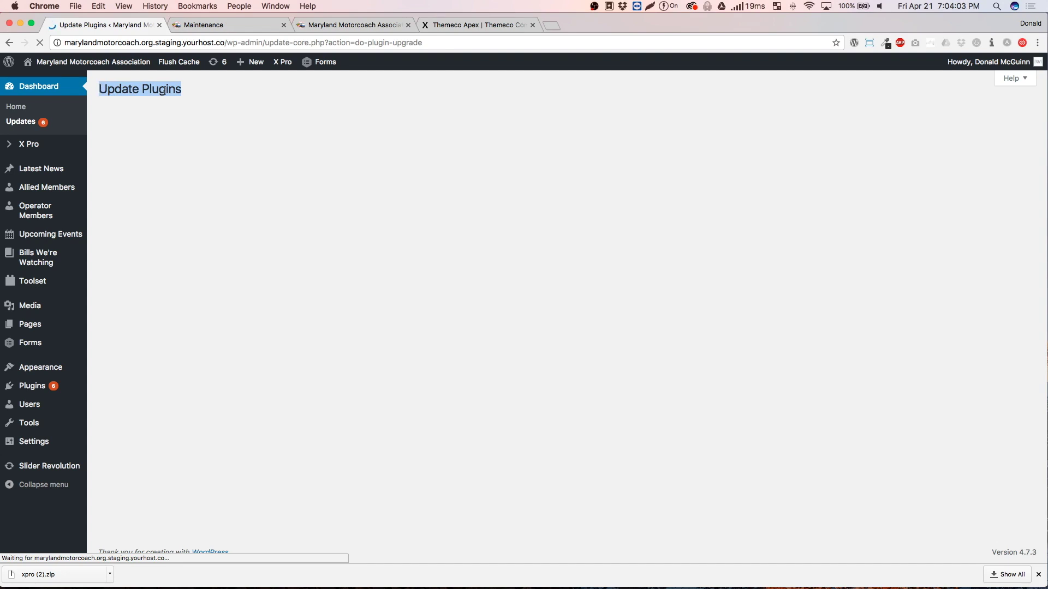
pyautogui.click(180, 89)
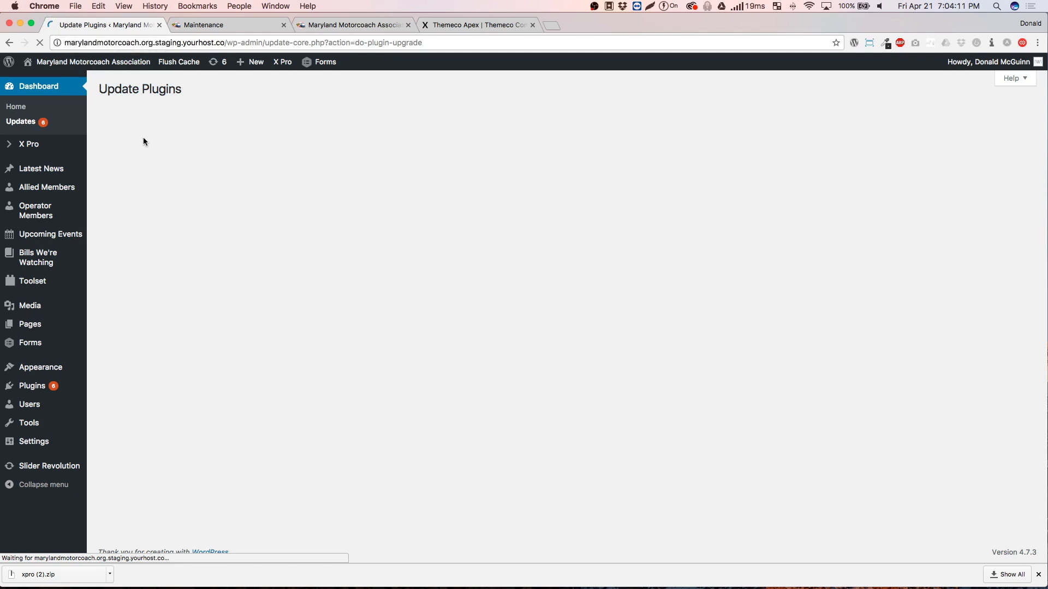
pyautogui.click(216, 32)
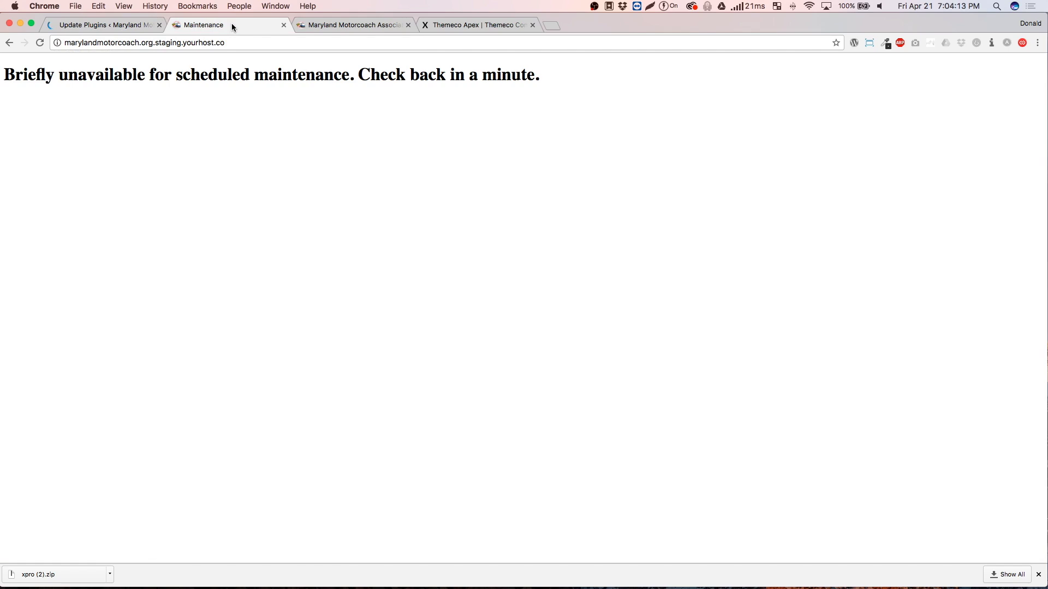
pyautogui.click(116, 25)
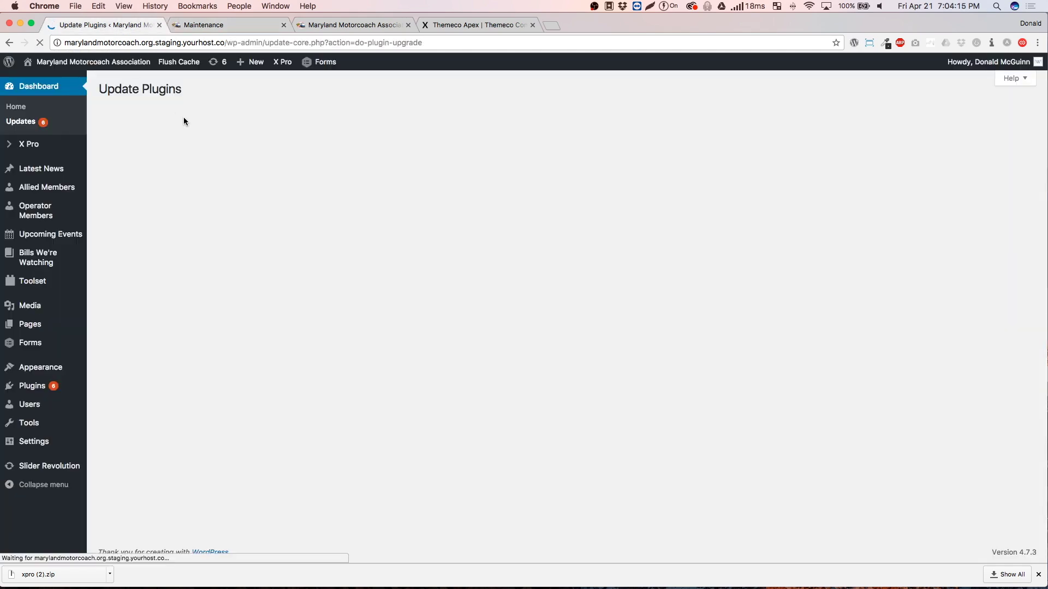
pyautogui.doubleClick(156, 43)
pyautogui.click(240, 132)
pyautogui.click(469, 25)
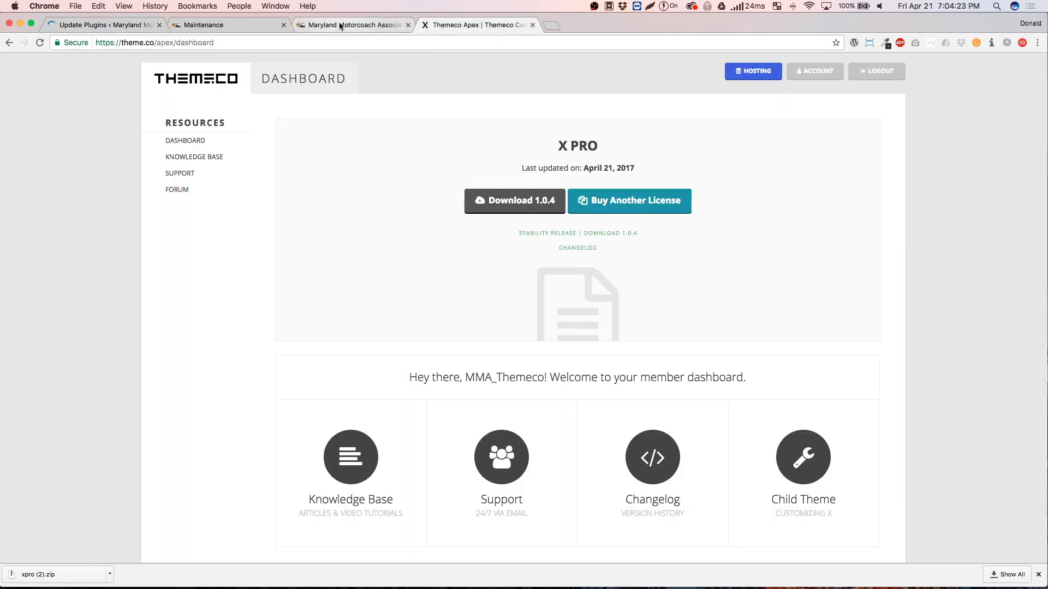
pyautogui.click(339, 25)
pyautogui.click(223, 25)
pyautogui.click(110, 25)
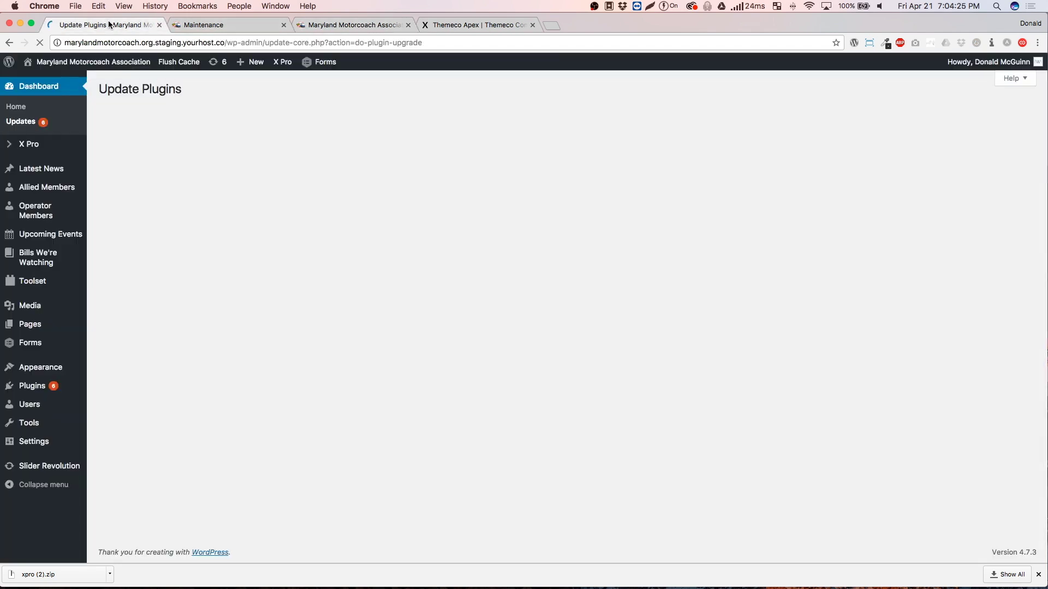
# Step: Close the browser's downloads bar and check the Slider Revolution update's result on the staging site's plugin update page
pyautogui.click(1039, 576)
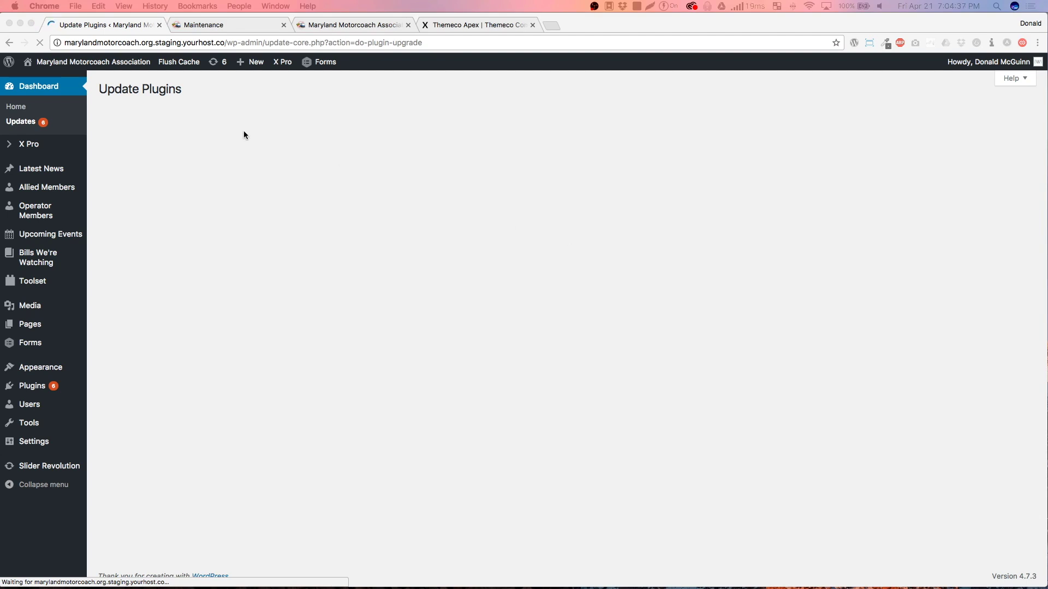
pyautogui.click(215, 87)
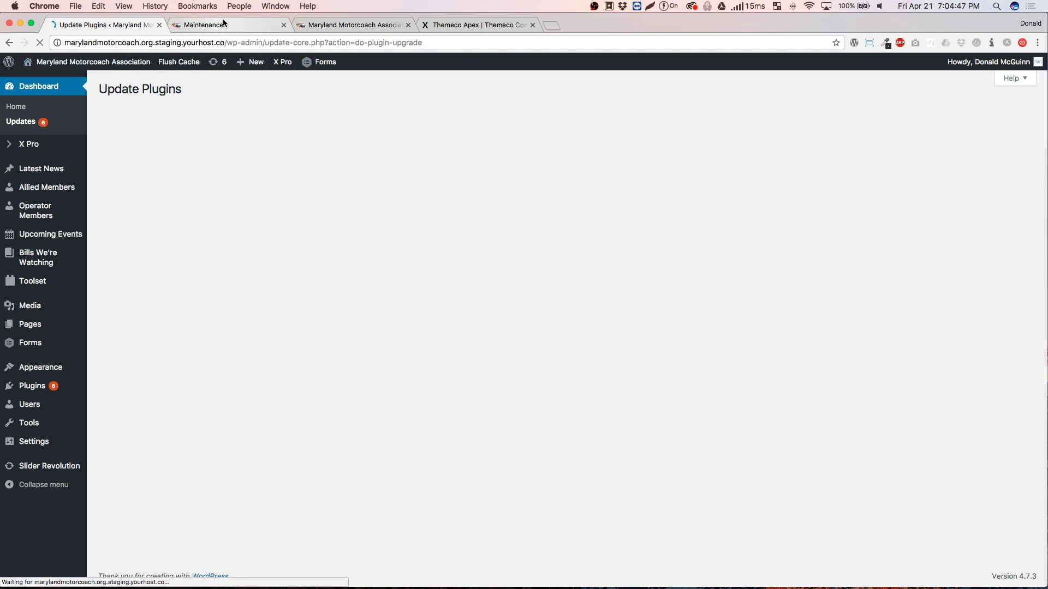
pyautogui.click(258, 25)
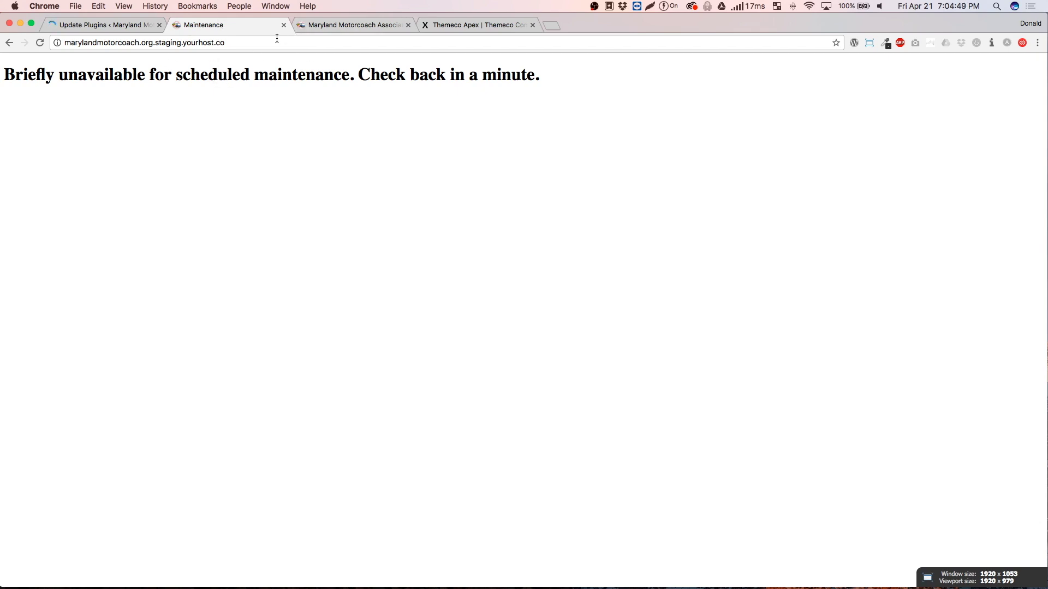
pyautogui.click(109, 25)
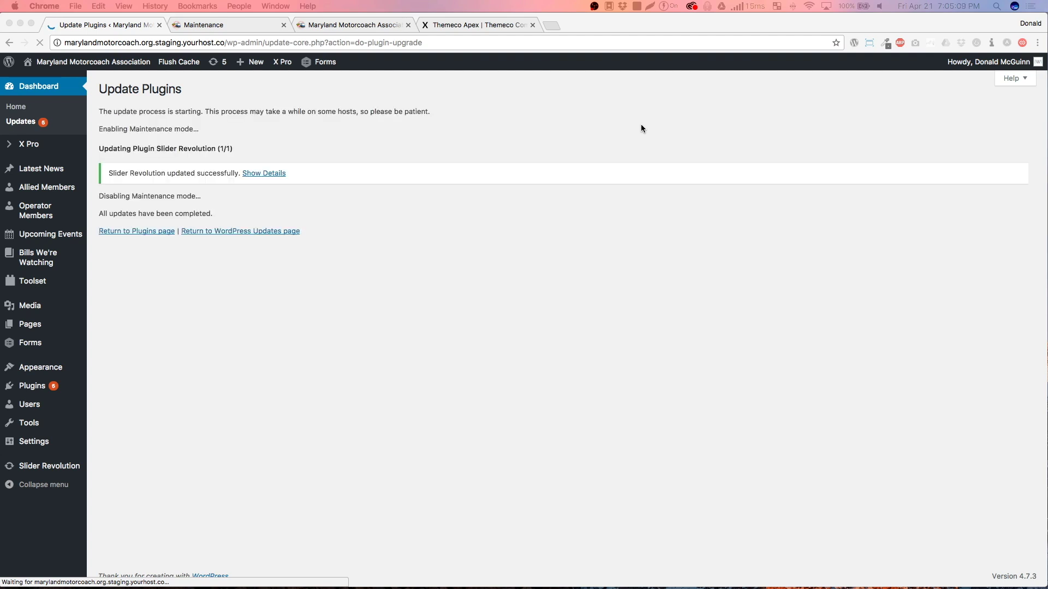
pyautogui.click(404, 234)
pyautogui.moveTo(116, 174); pyautogui.dragTo(191, 174)
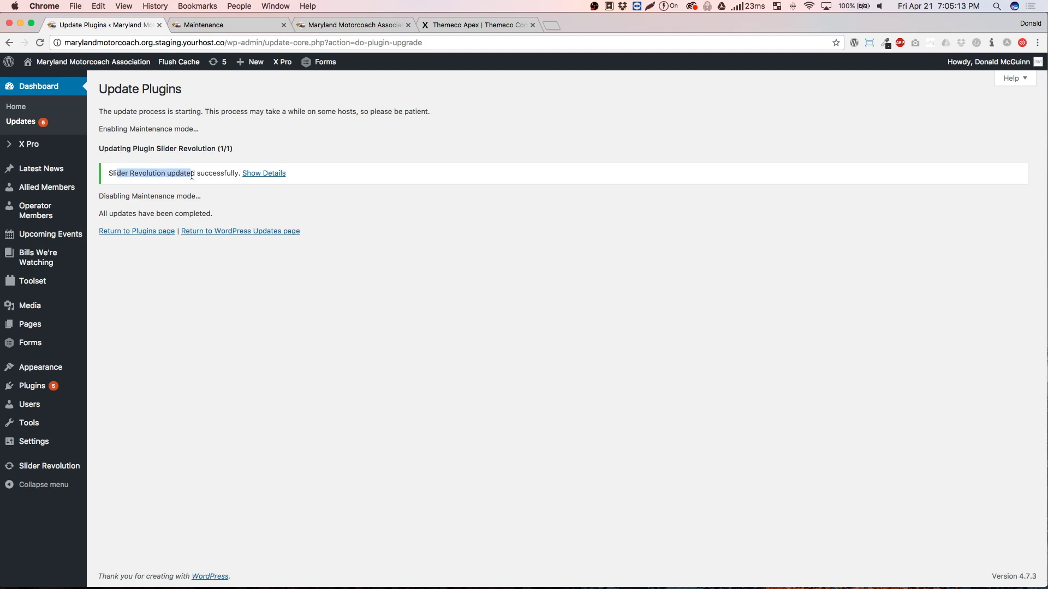
# Step: Reload the staging homepage and advance through its slider to check both slides
pyautogui.click(203, 24)
pyautogui.press('super+r')
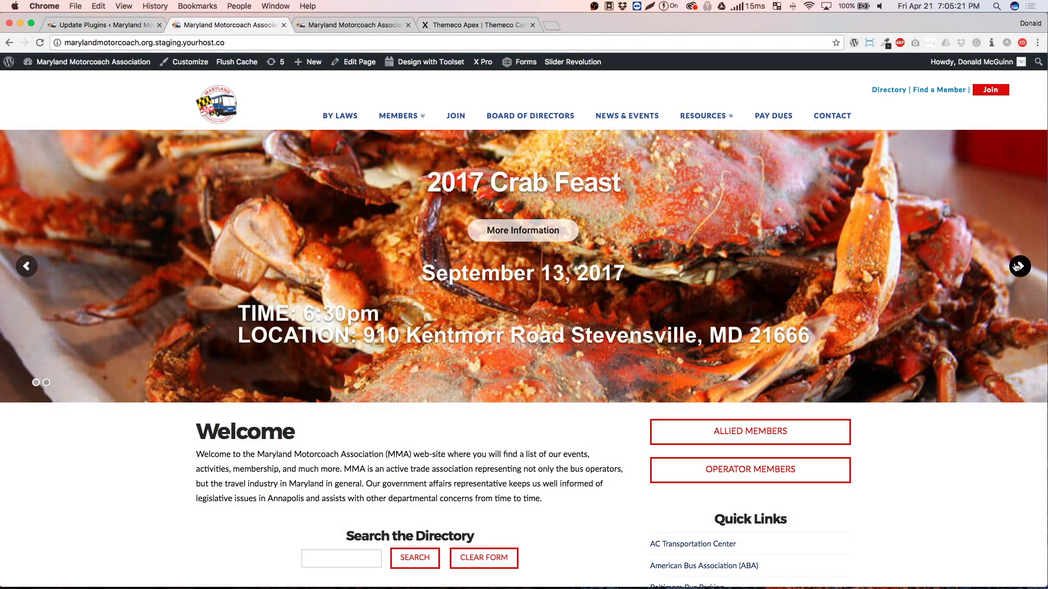
pyautogui.click(1016, 266)
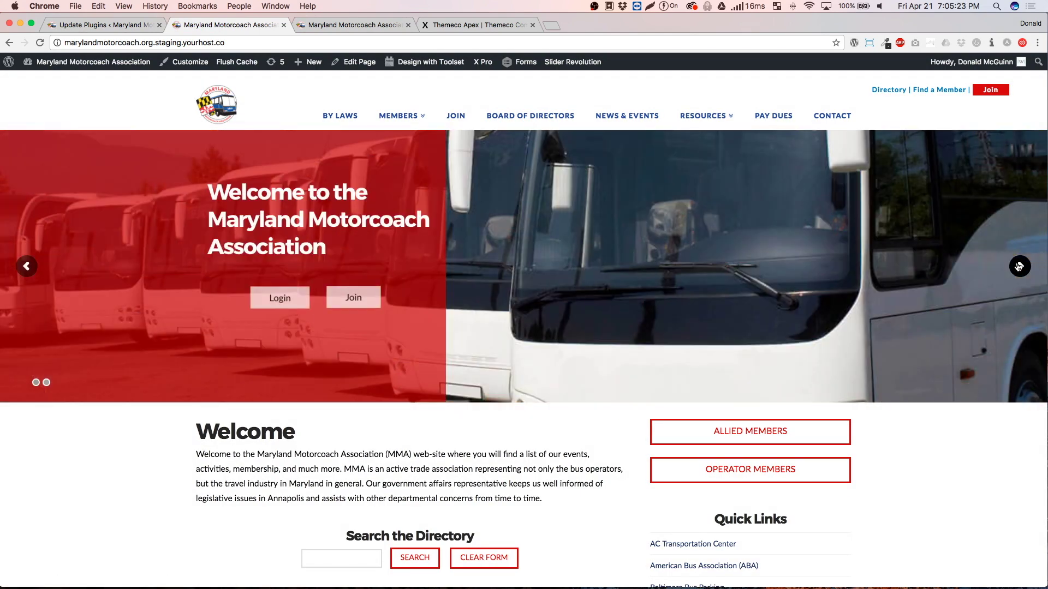
pyautogui.click(1018, 266)
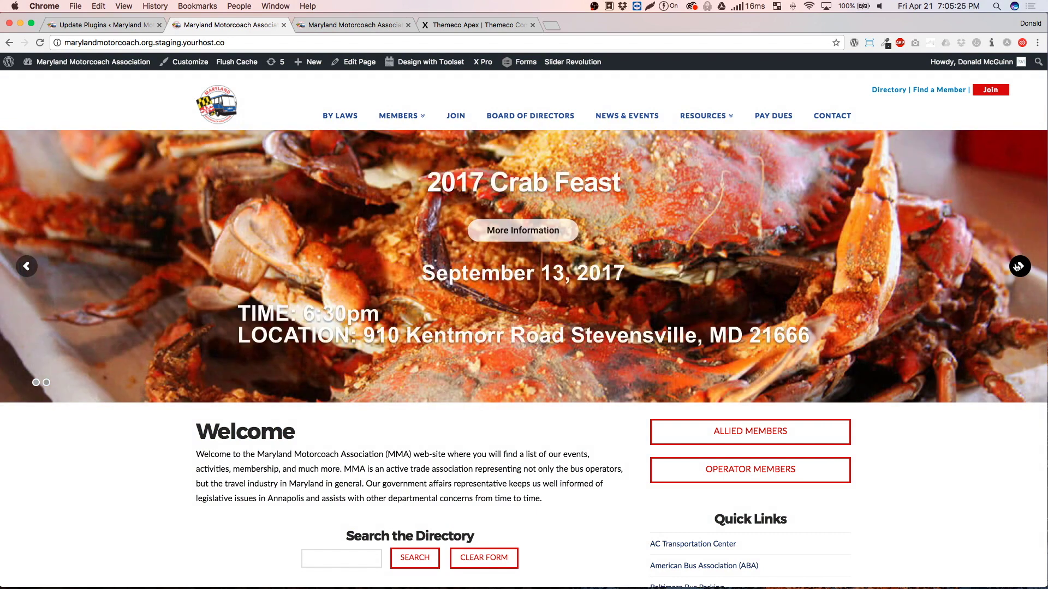
# Step: Start updating the ManageWP - Worker, X – Google Analytics and X – Typekit plugins from the staging site's WordPress updates page
pyautogui.click(98, 24)
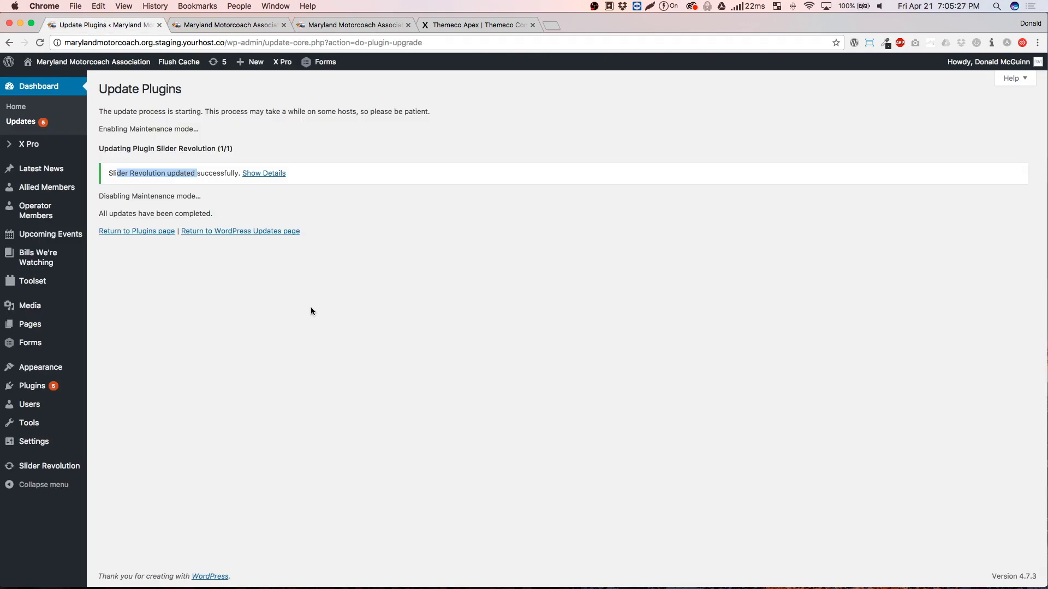
pyautogui.click(40, 128)
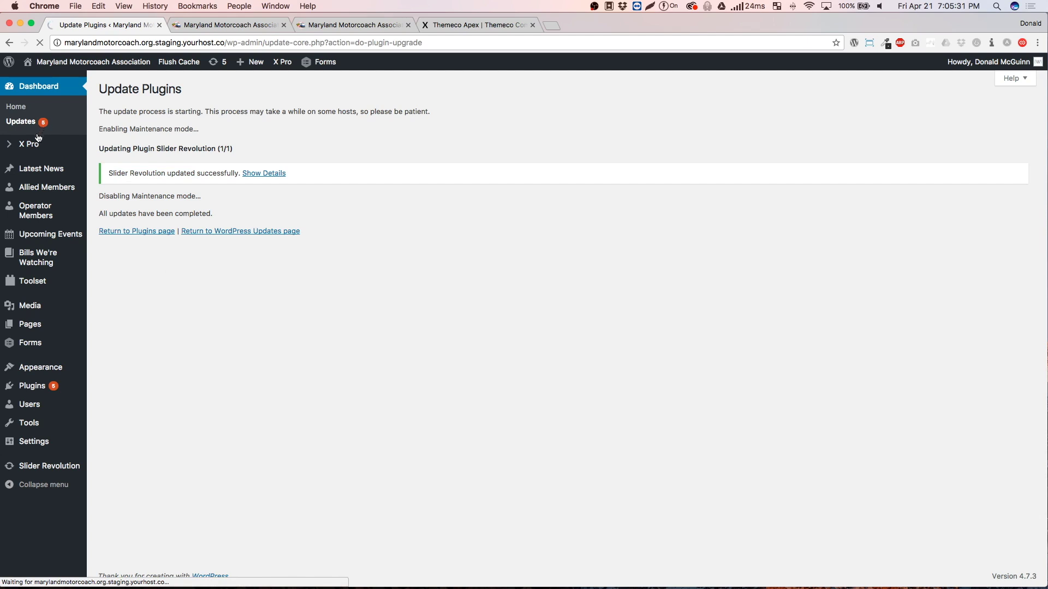
pyautogui.scroll(-2, 141, 346)
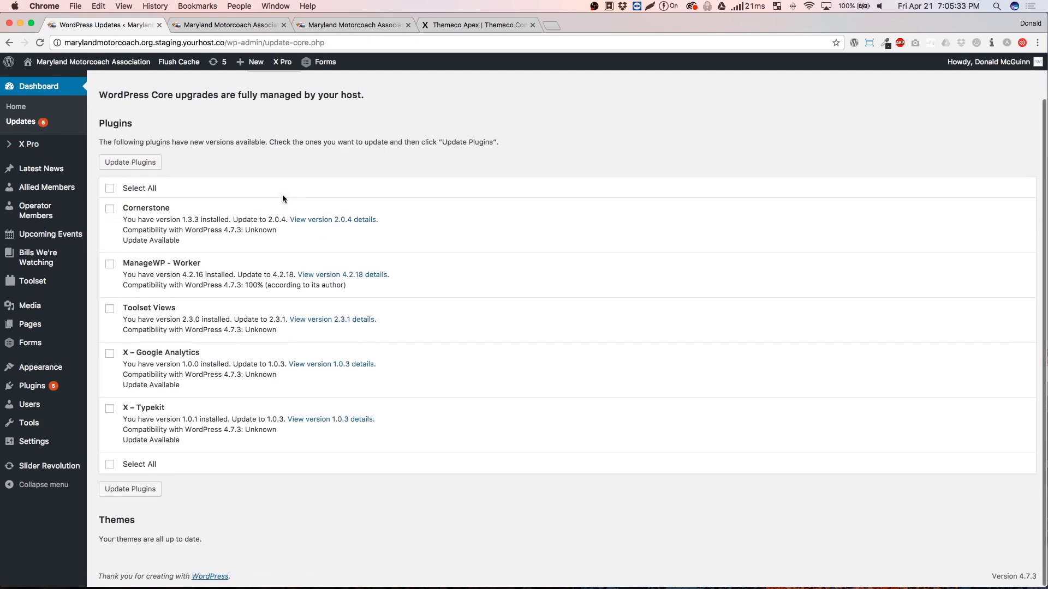
pyautogui.click(109, 264)
pyautogui.click(109, 354)
pyautogui.click(110, 409)
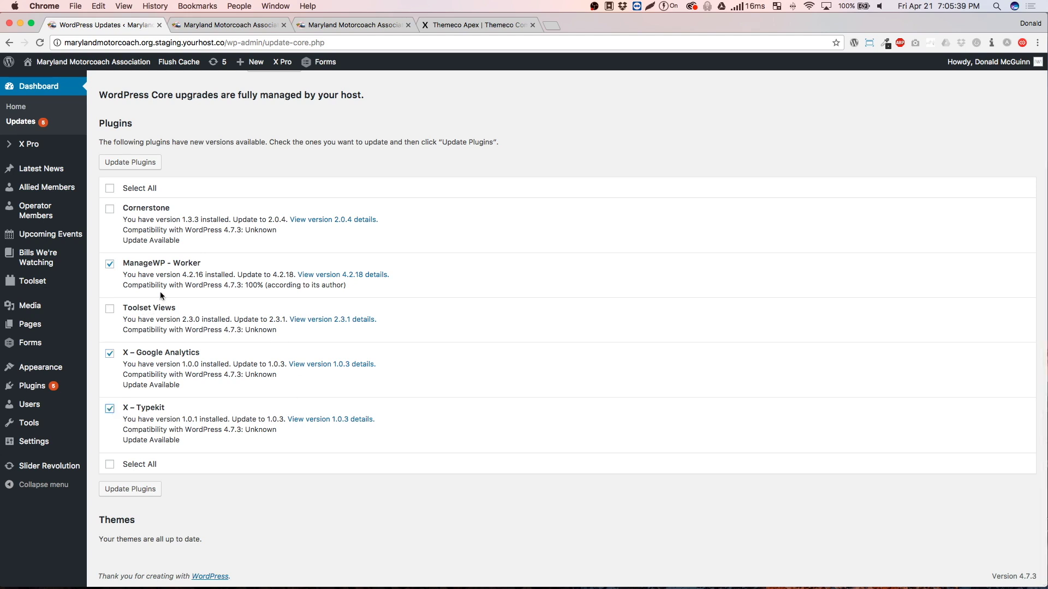
pyautogui.scroll(1, 160, 282)
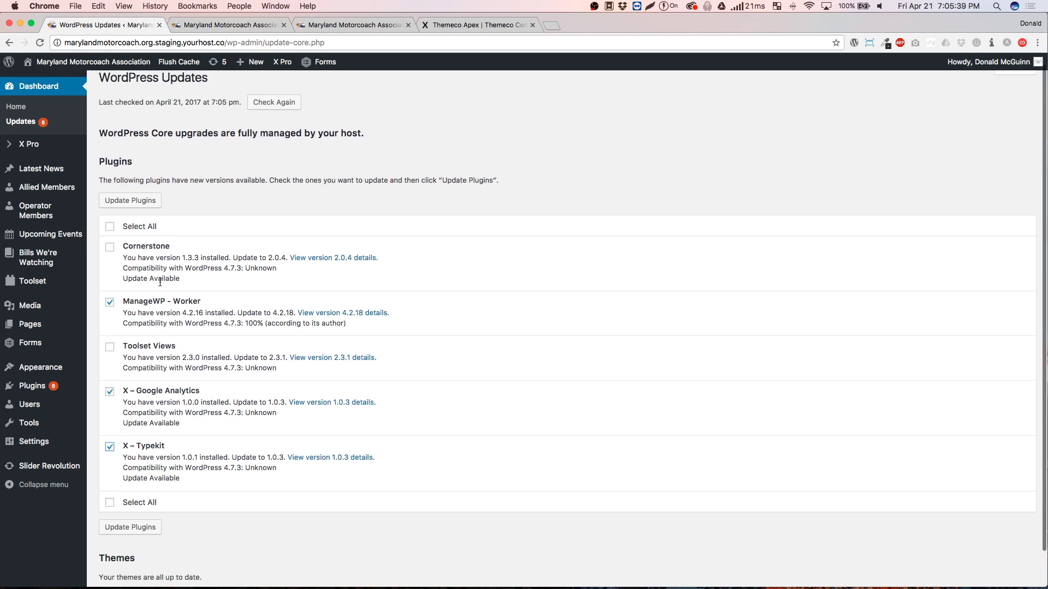
pyautogui.click(131, 200)
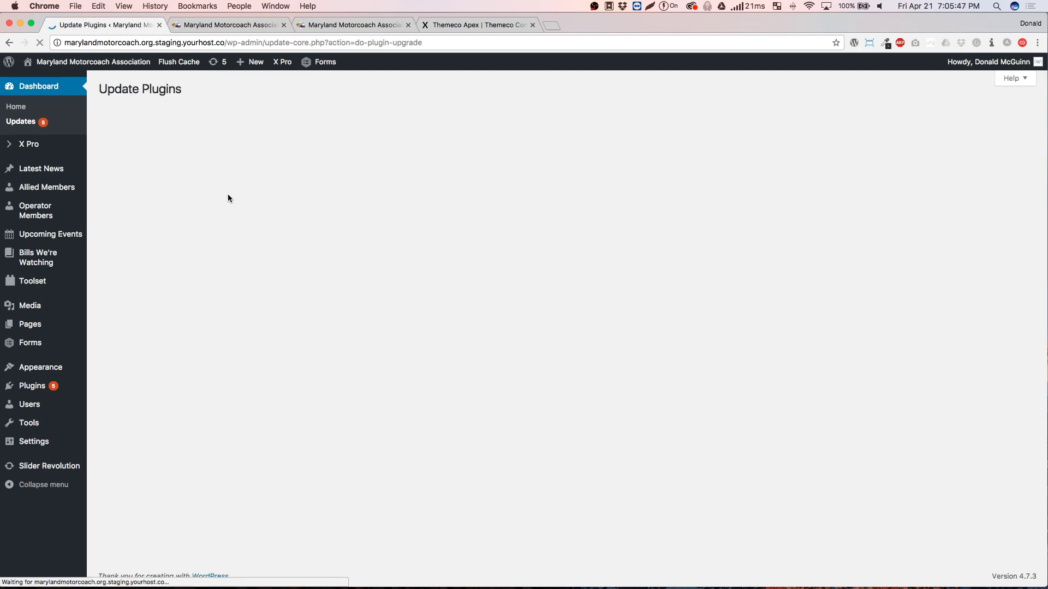
# Step: Examine the staging homepage down to its footer, switch its slider to the second slide, and return to the plugin update page
pyautogui.click(319, 25)
pyautogui.click(229, 25)
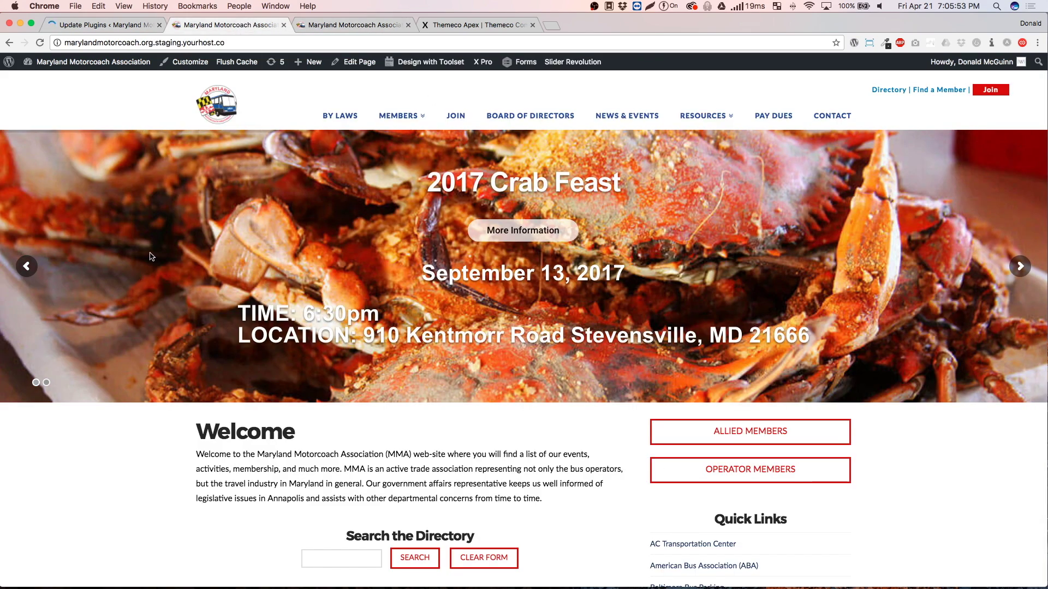
pyautogui.scroll(-2, 125, 278)
pyautogui.scroll(-5, 125, 277)
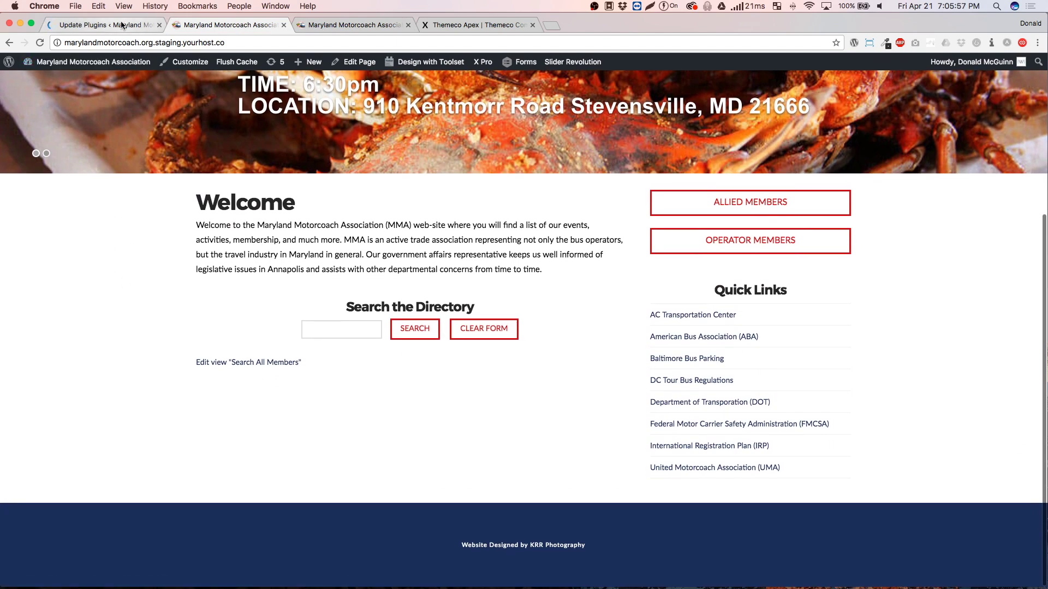
pyautogui.click(104, 25)
pyautogui.click(212, 27)
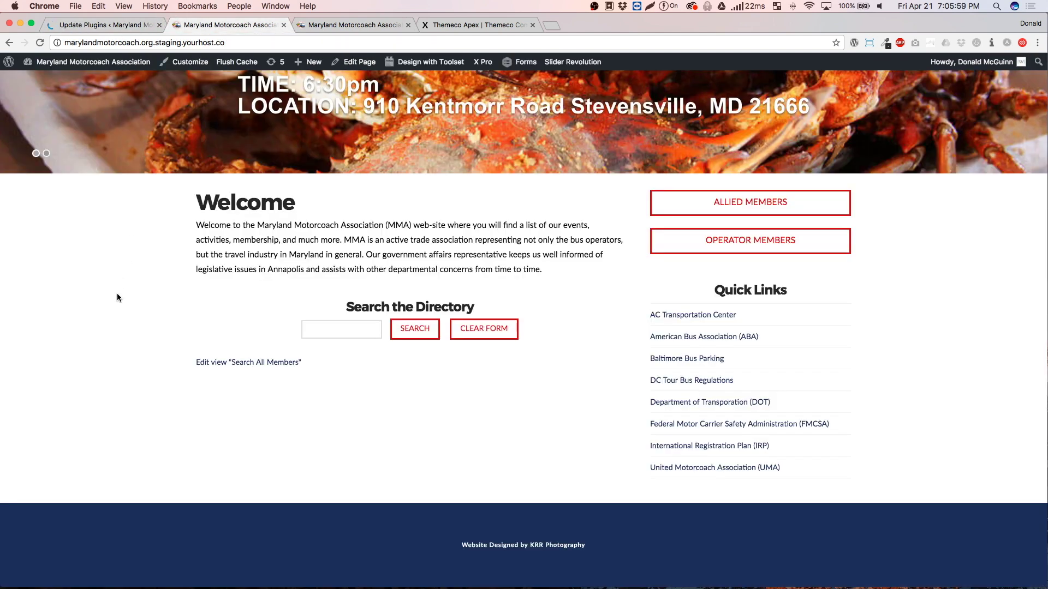
pyautogui.scroll(6, 116, 295)
pyautogui.scroll(1, 124, 302)
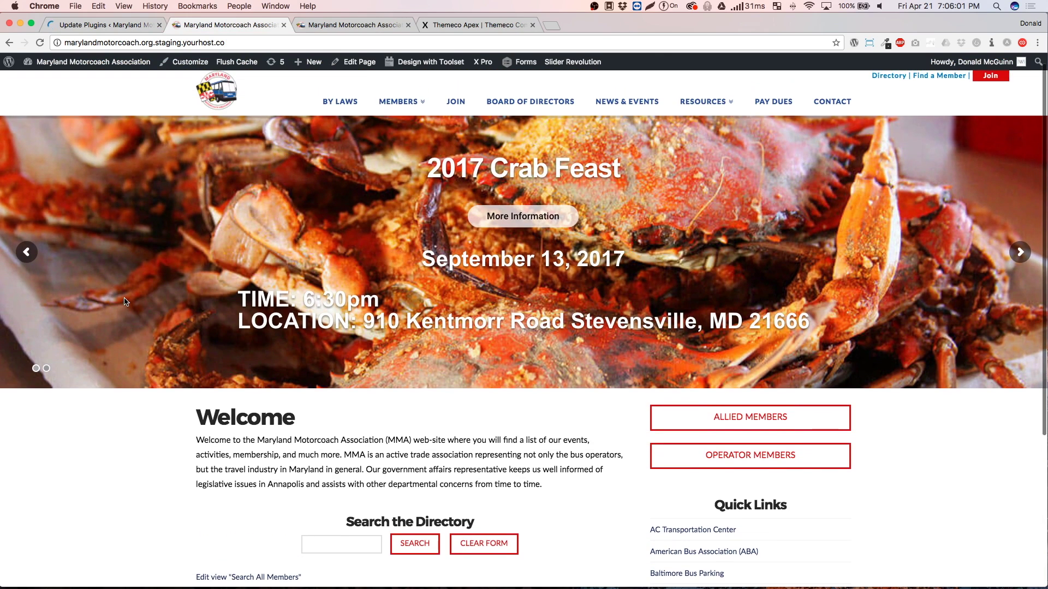
pyautogui.click(47, 370)
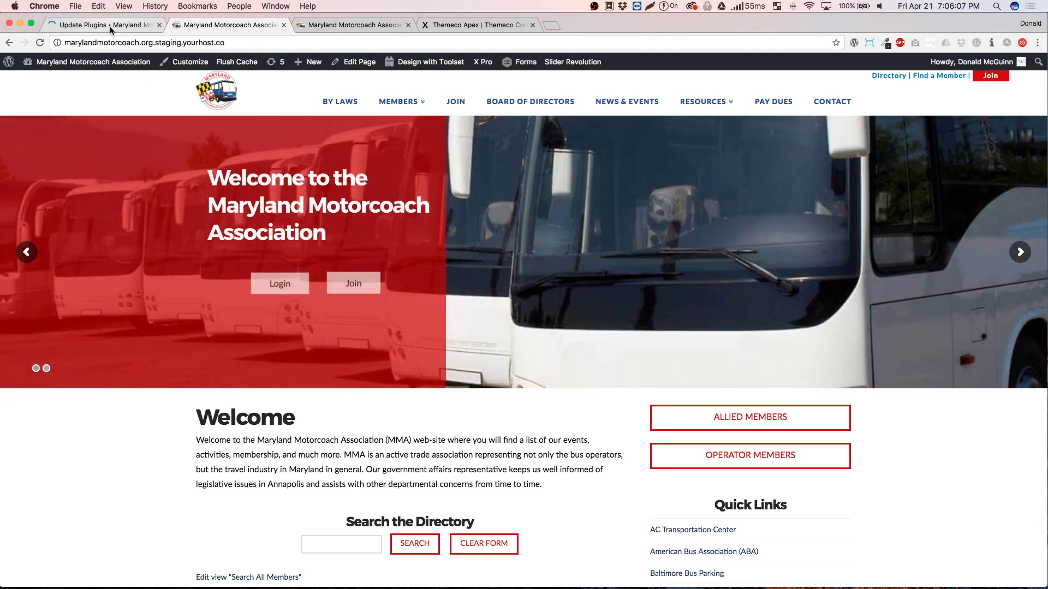
pyautogui.click(110, 26)
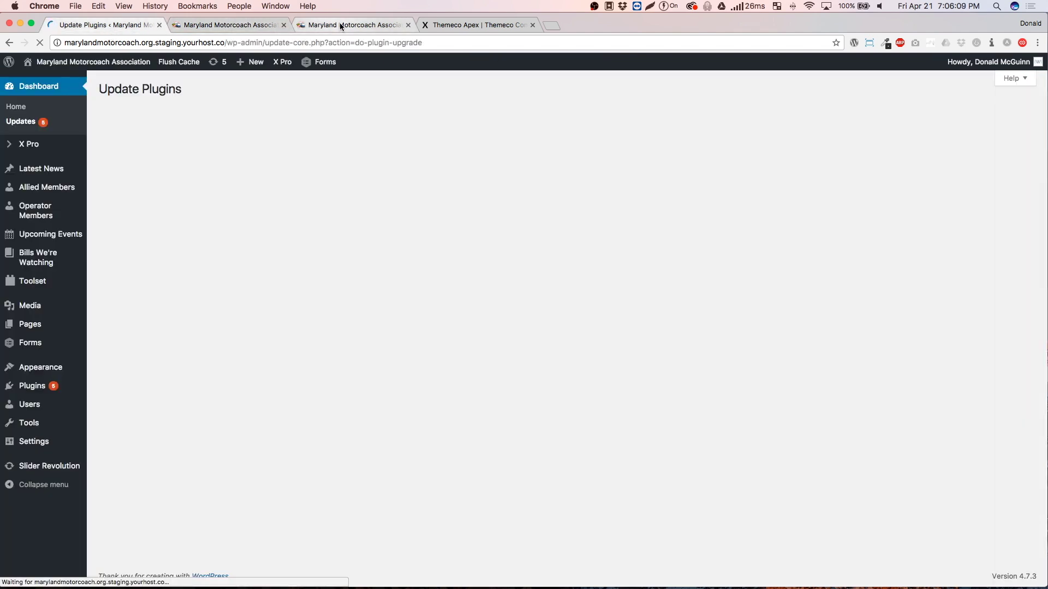
# Step: Close the live site's homepage tab and check the plugin updates' results on the staging site's plugin update page
pyautogui.click(308, 24)
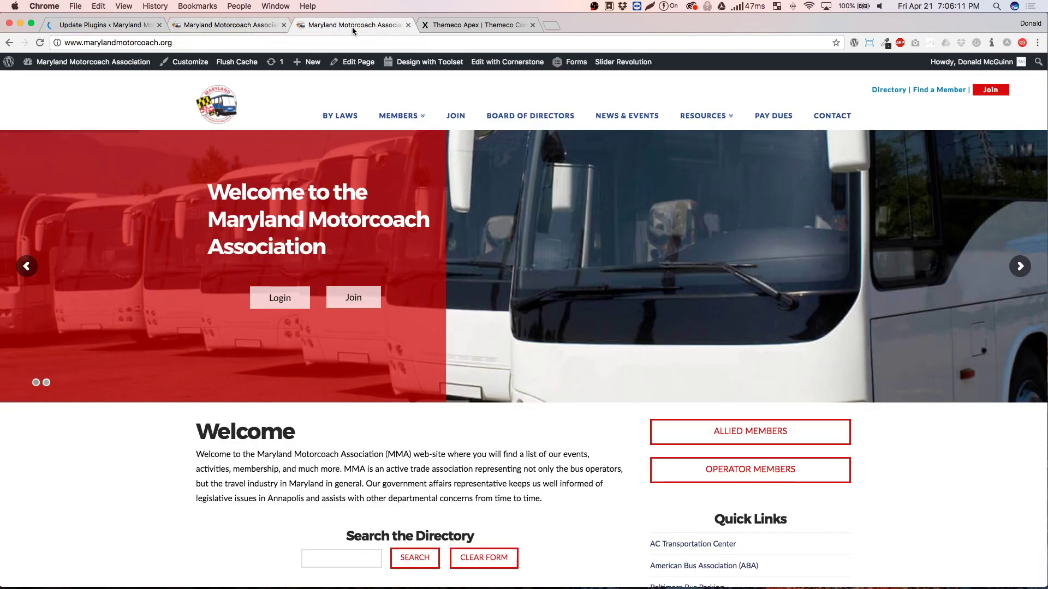
pyautogui.click(408, 26)
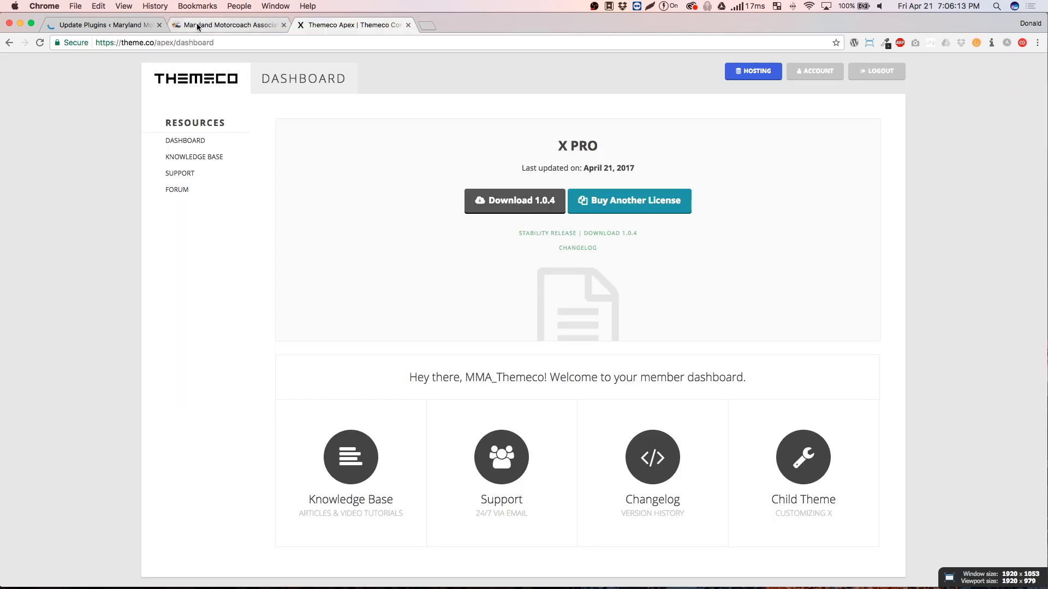
pyautogui.click(109, 24)
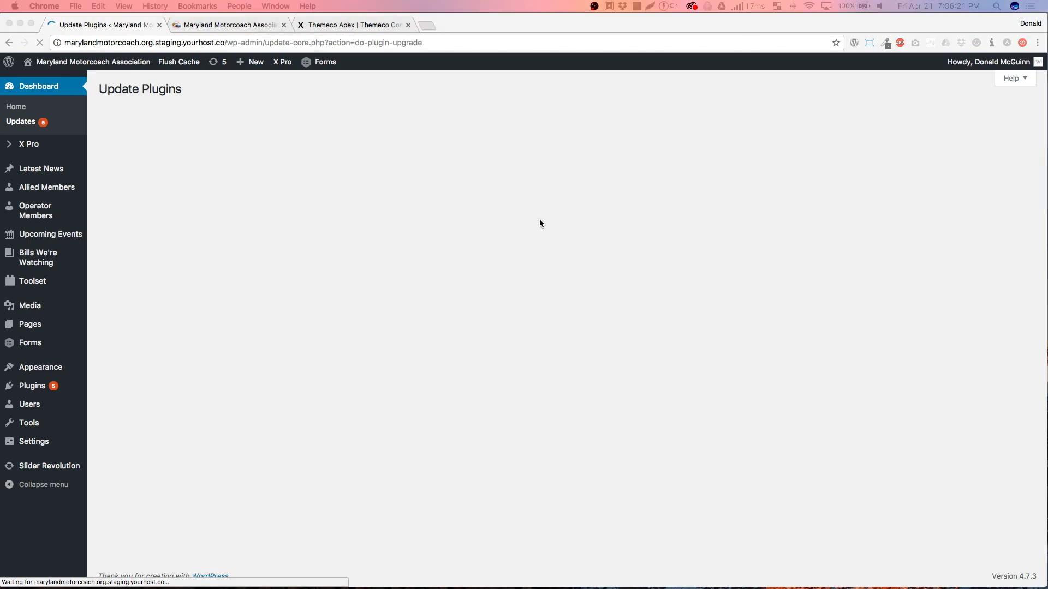
pyautogui.click(233, 84)
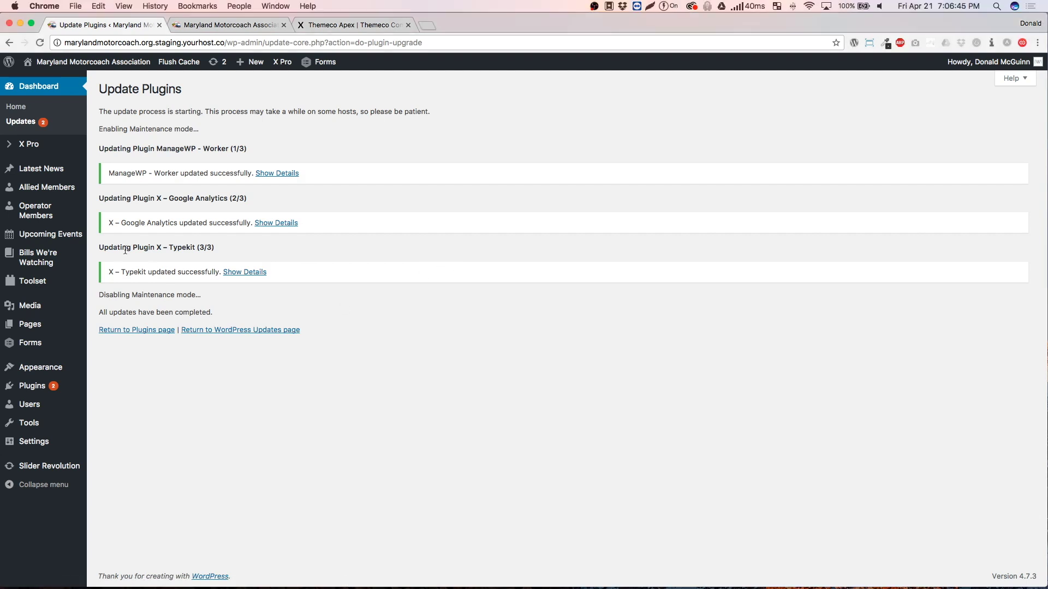
# Step: Delete the inactive Cornerstone plugin from the staging site's installed plugins list and confirm the deletion
pyautogui.moveTo(51, 307)
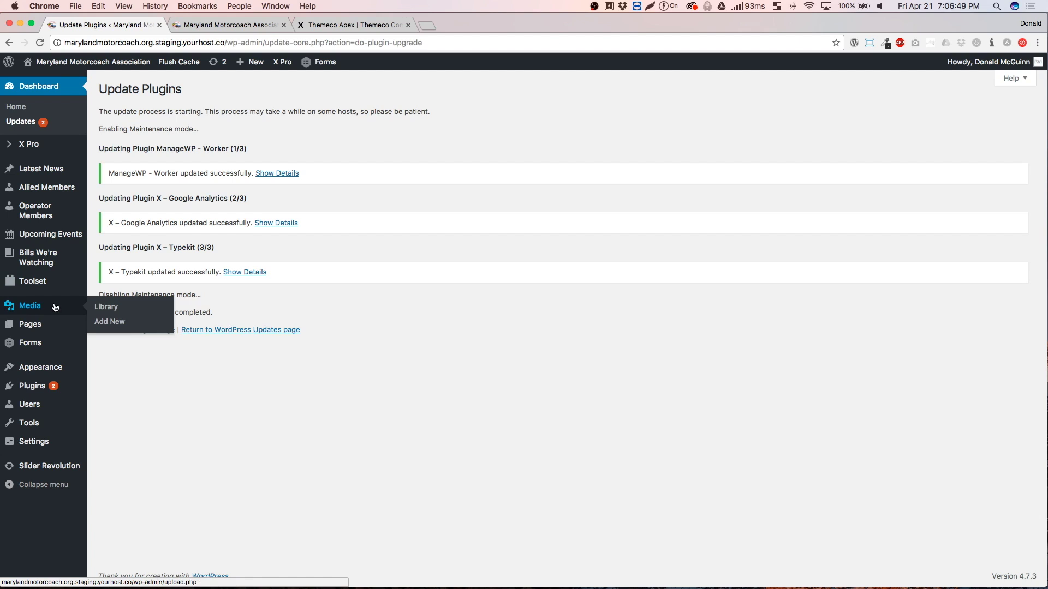
pyautogui.moveTo(40, 401)
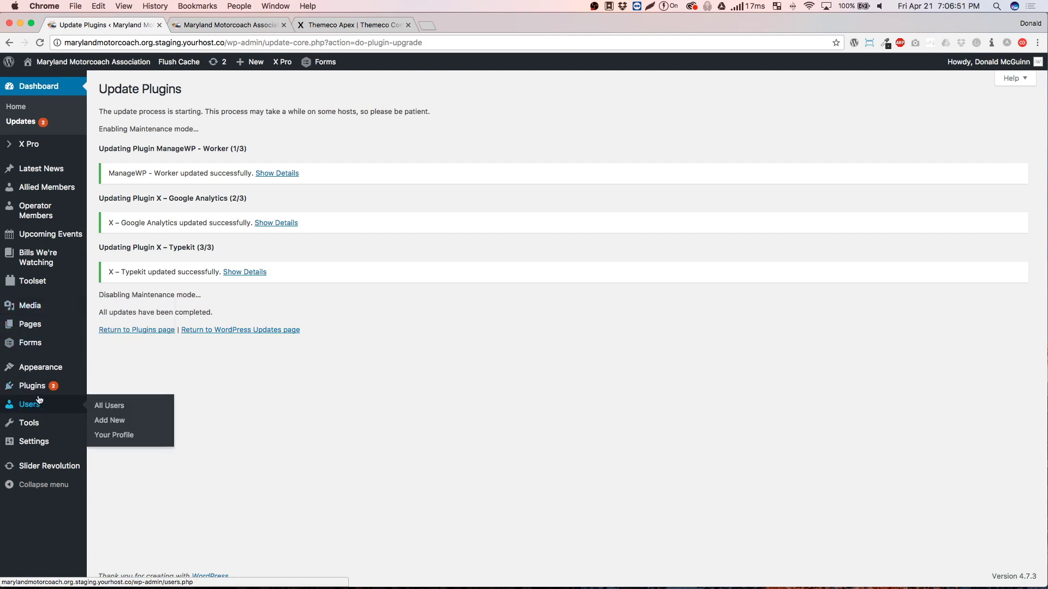
pyautogui.click(43, 389)
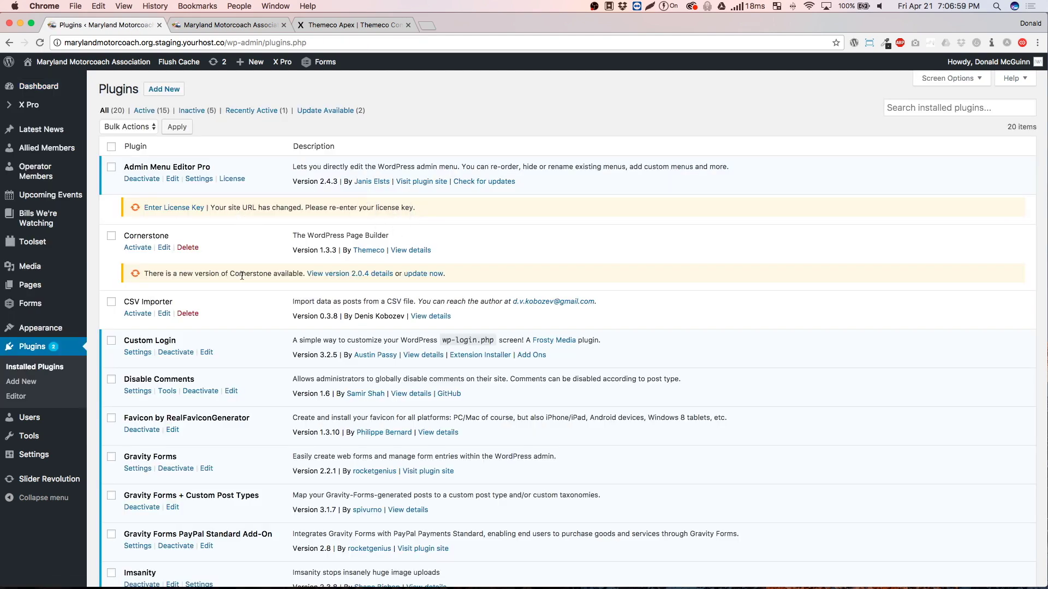
pyautogui.scroll(-3, 241, 276)
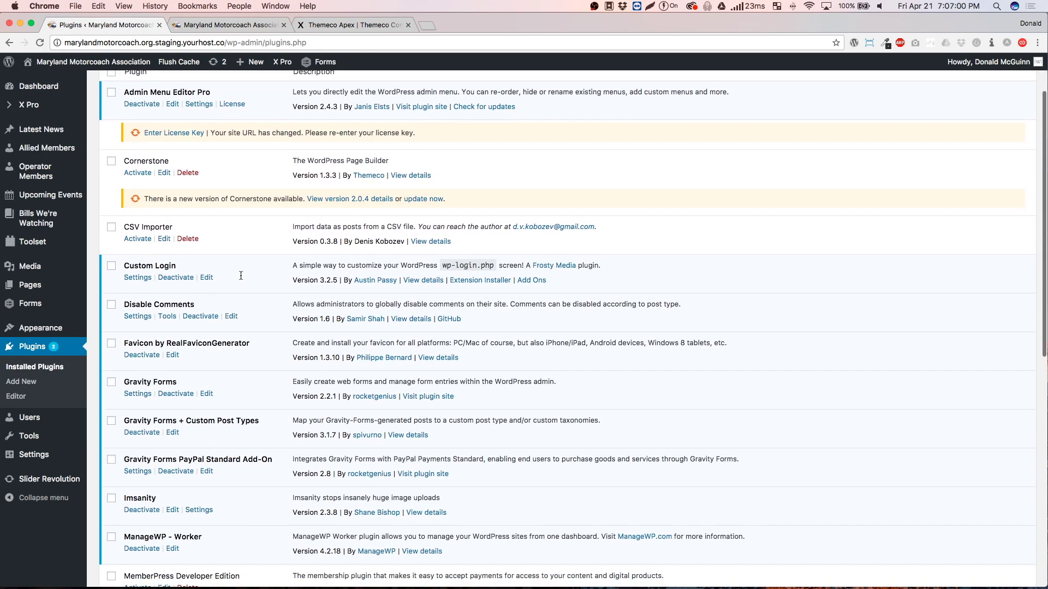
pyautogui.click(188, 173)
pyautogui.click(604, 205)
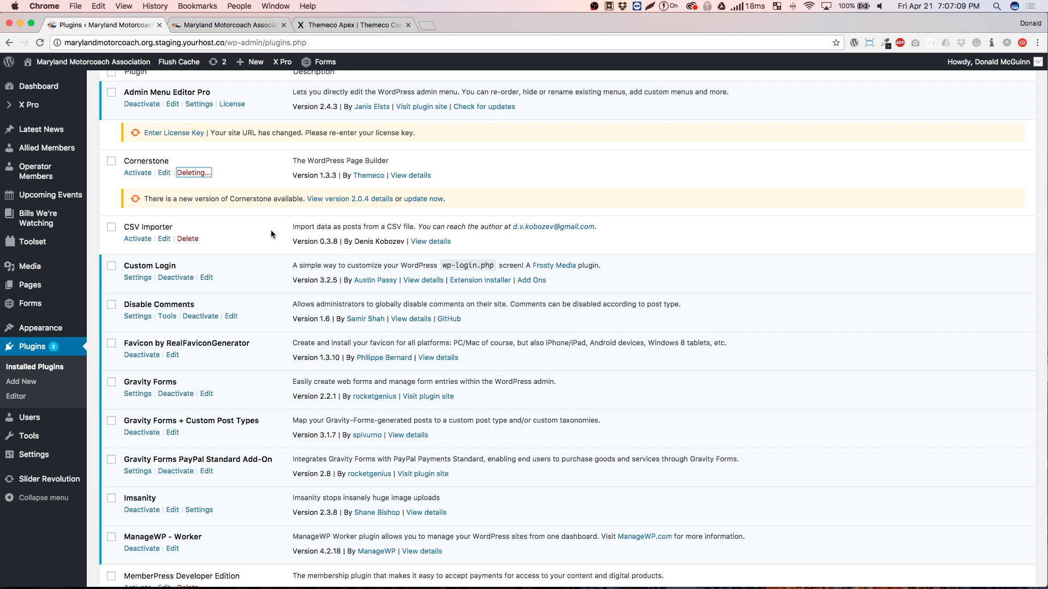
# Step: Switch to the staging homepage and reload it through the site logo
pyautogui.scroll(1, 191, 177)
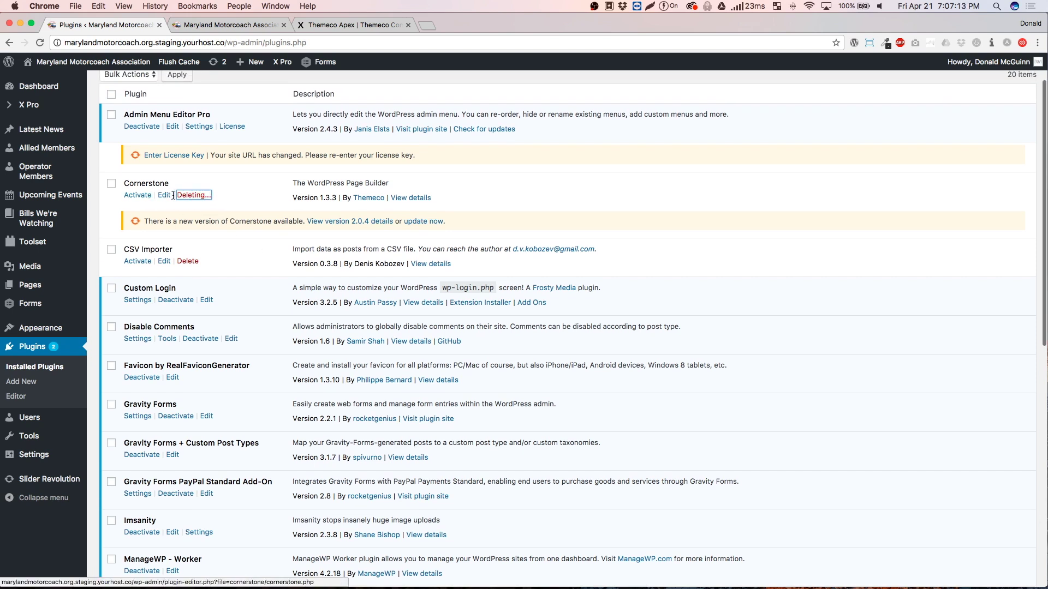
pyautogui.click(229, 25)
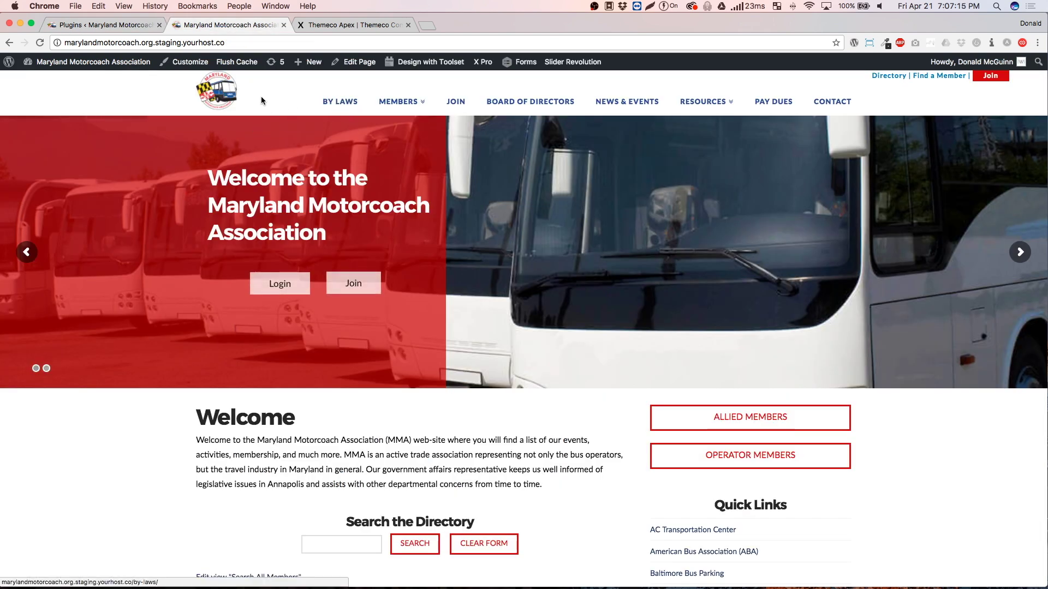
pyautogui.click(225, 97)
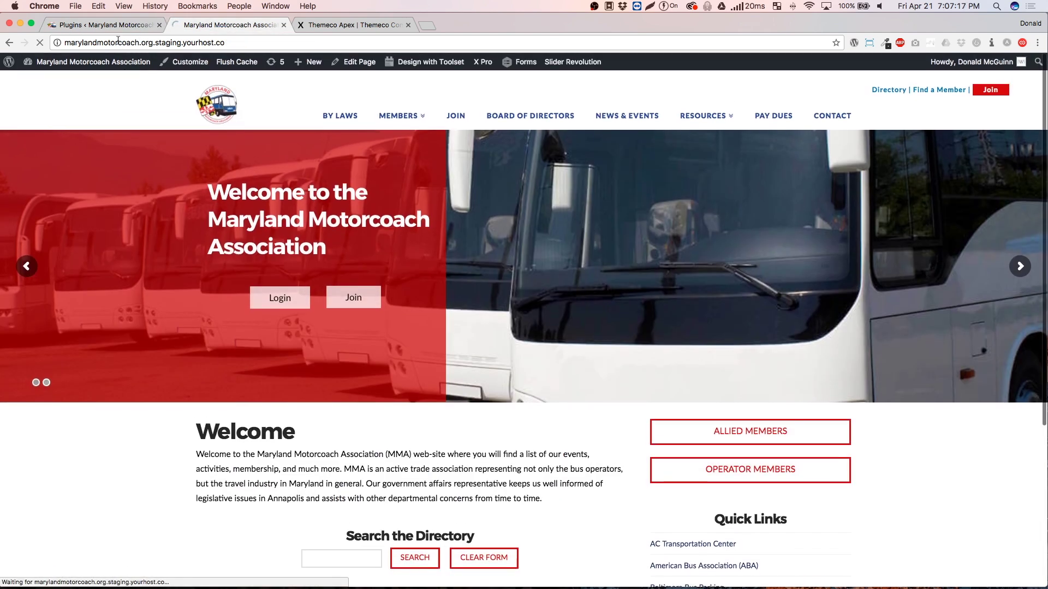
# Step: Return to the staging site's installed plugins list and request the Cornerstone plugin's deletion again, confirming it
pyautogui.click(104, 25)
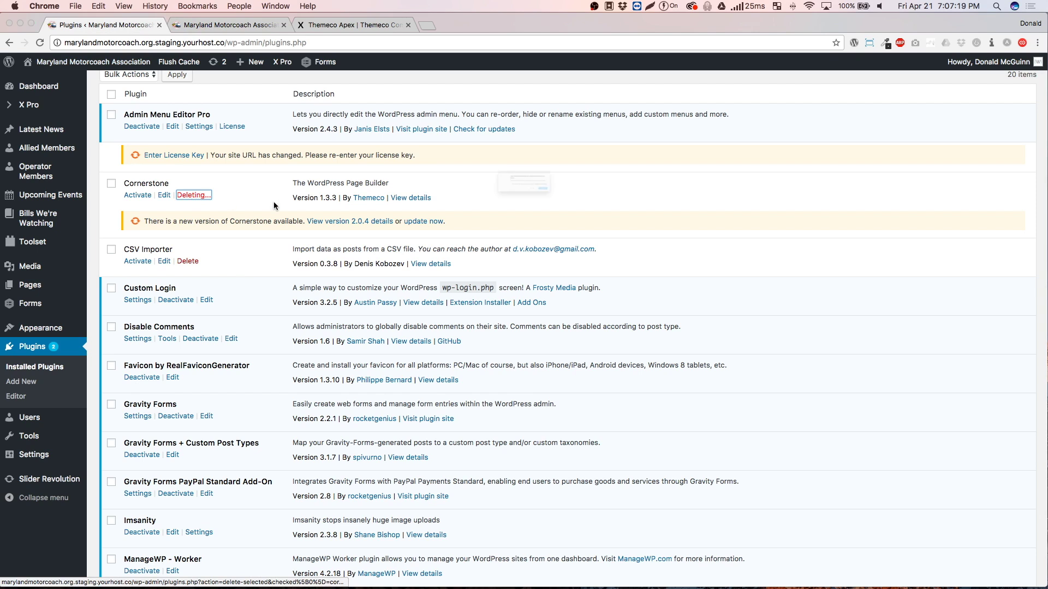
pyautogui.click(605, 213)
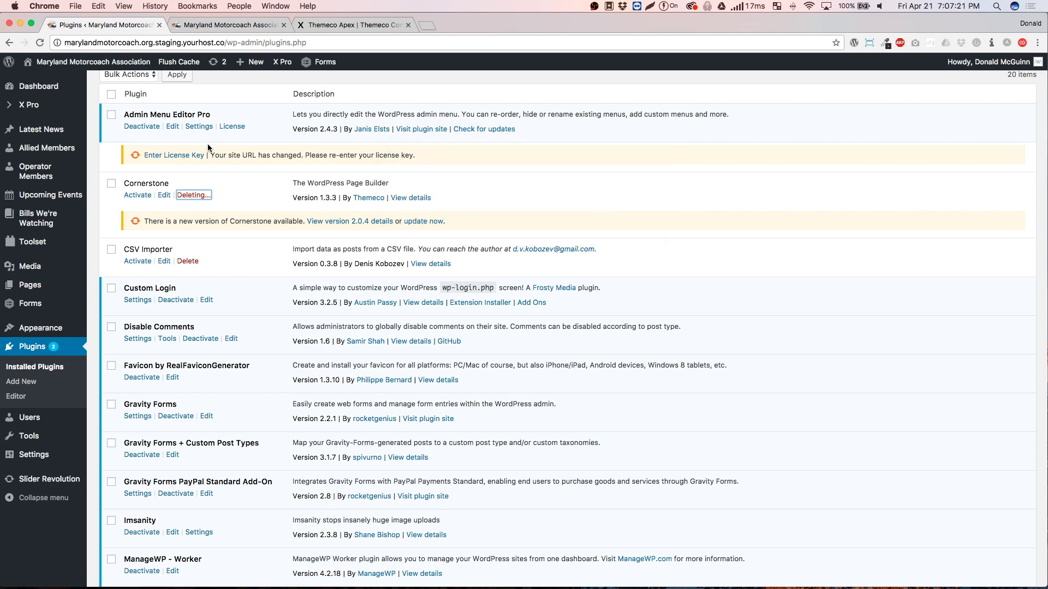
pyautogui.scroll(-10, 257, 258)
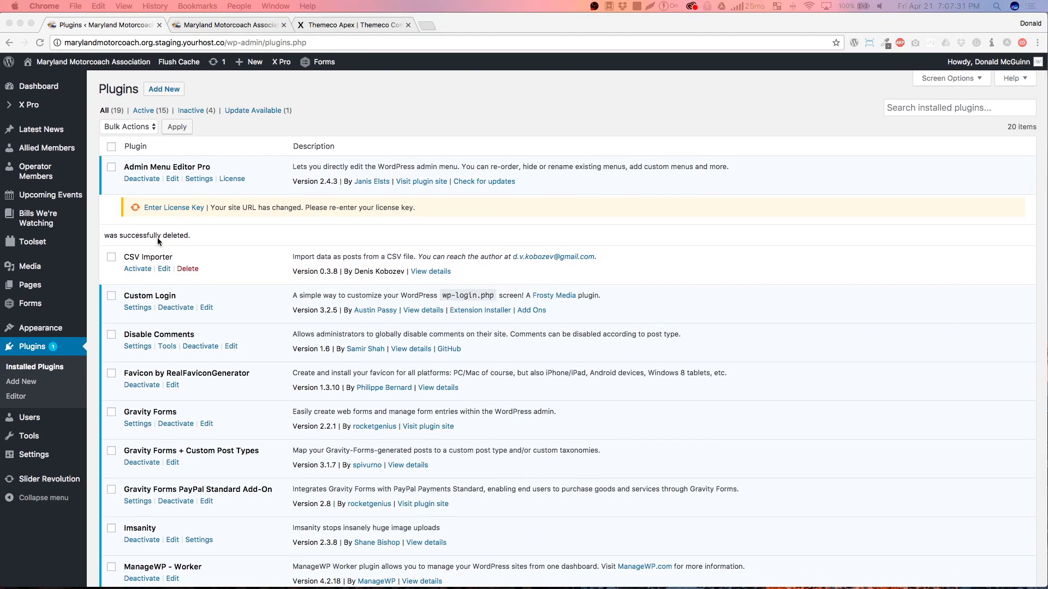
pyautogui.click(372, 224)
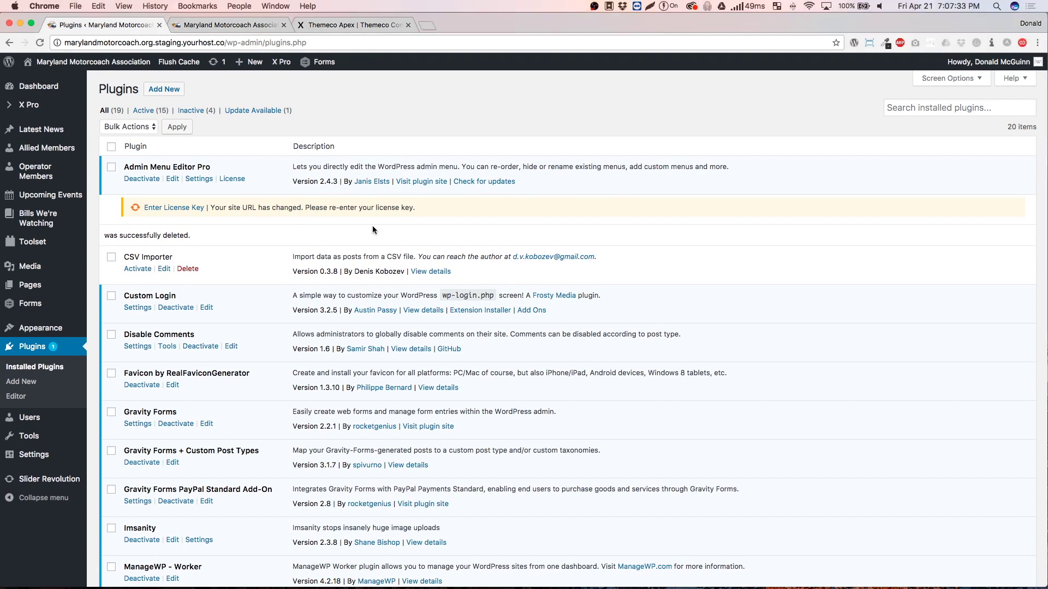